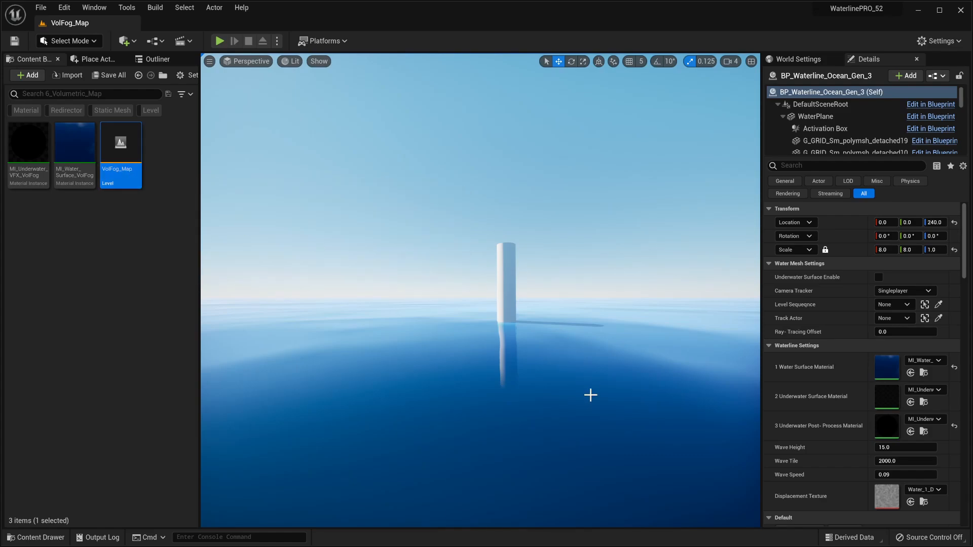
- Start the live ocean simulation on the BP_Waterline_Ocean_Gen_3 actor
right_click_drag(557, 260, 563, 269)
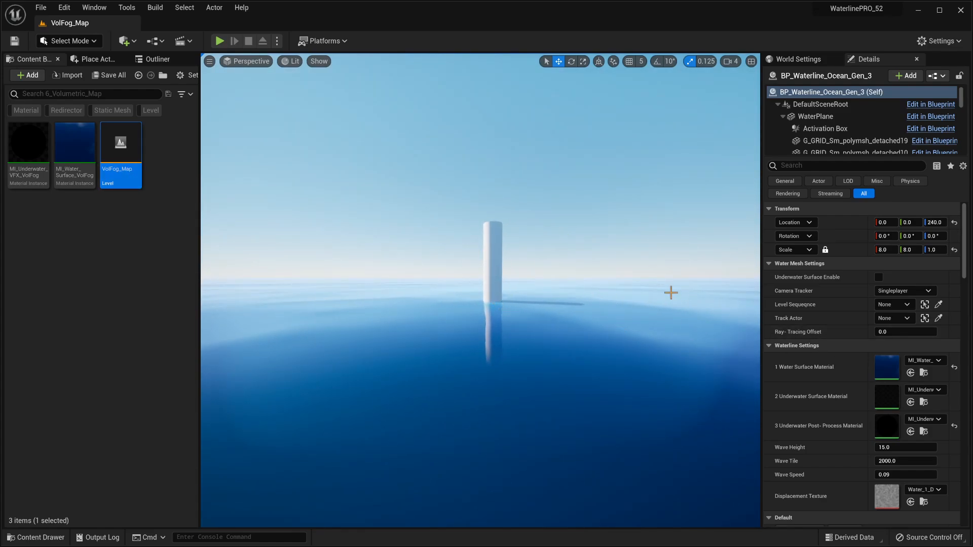
scroll(868, 375, "down", 3)
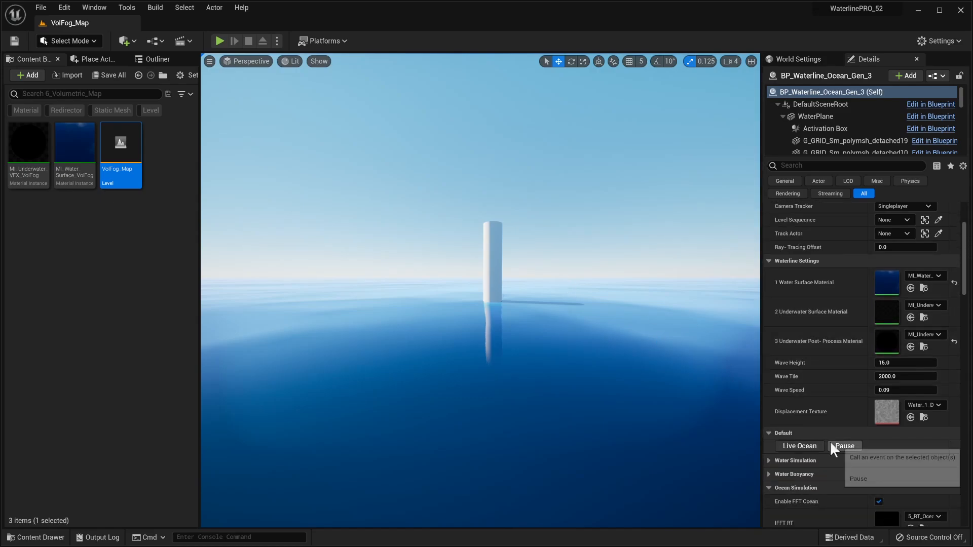
left_click(805, 447)
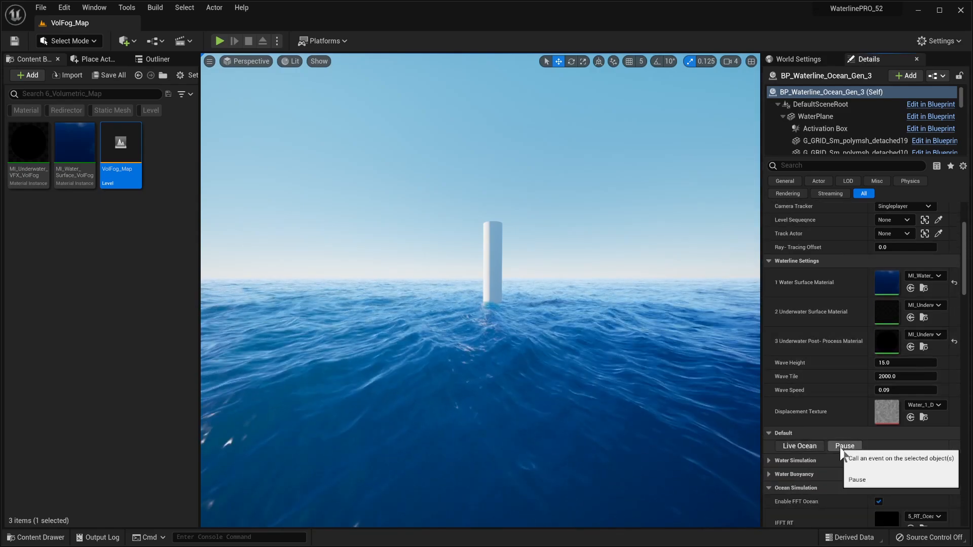
- Examine the volumetric light shafts around the submerged cylinder and the water surface above it in the full-screen viewport
mouse_move(530, 366)
right_mouse_down()
mouse_move(530, 319)
mouse_move(530, 366)
right_mouse_up()
key("s")
key("F11")
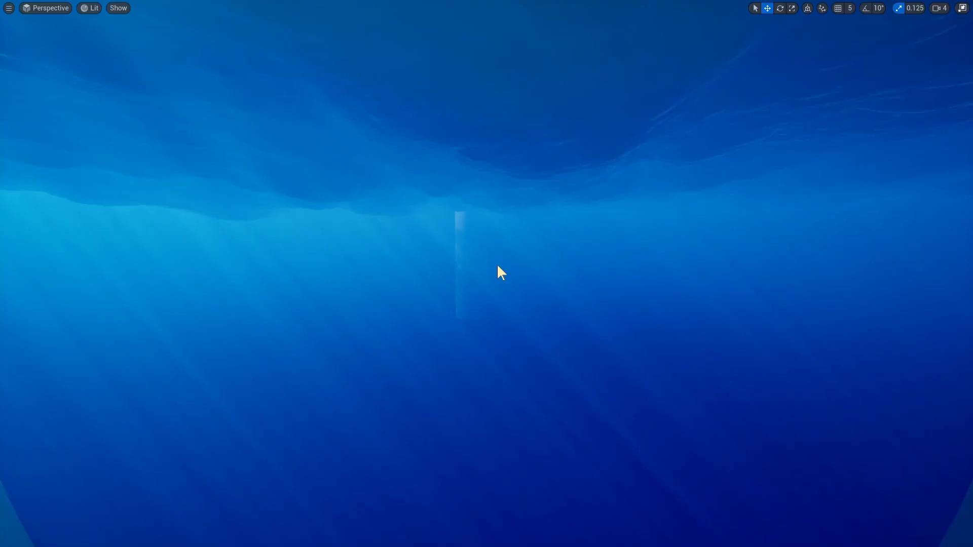
key("w")
mouse_move(500, 261)
right_mouse_down()
mouse_move(511, 259)
mouse_move(530, 307)
mouse_move(529, 297)
mouse_move(547, 320)
mouse_move(603, 259)
mouse_move(600, 298)
mouse_move(653, 263)
mouse_move(657, 246)
mouse_move(689, 284)
mouse_move(496, 257)
right_mouse_up()
key("a")
key("s")
key("d")
mouse_move(563, 287)
right_mouse_down()
mouse_move(556, 294)
mouse_move(562, 286)
right_mouse_up()
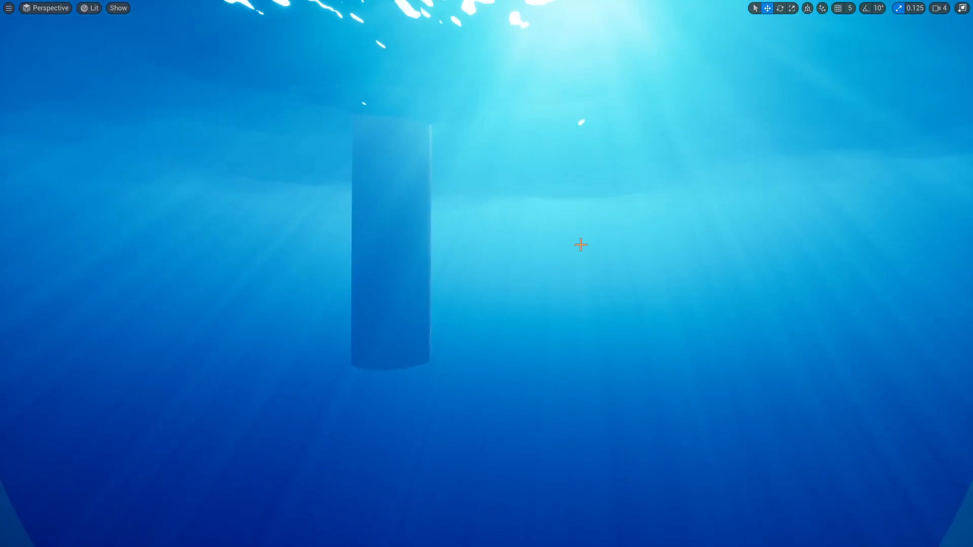
right_click_drag(563, 287, 588, 289)
key("a")
key("d")
right_click_drag(571, 250, 582, 231)
key("a")
key("d")
key("d")
key("d")
key("a")
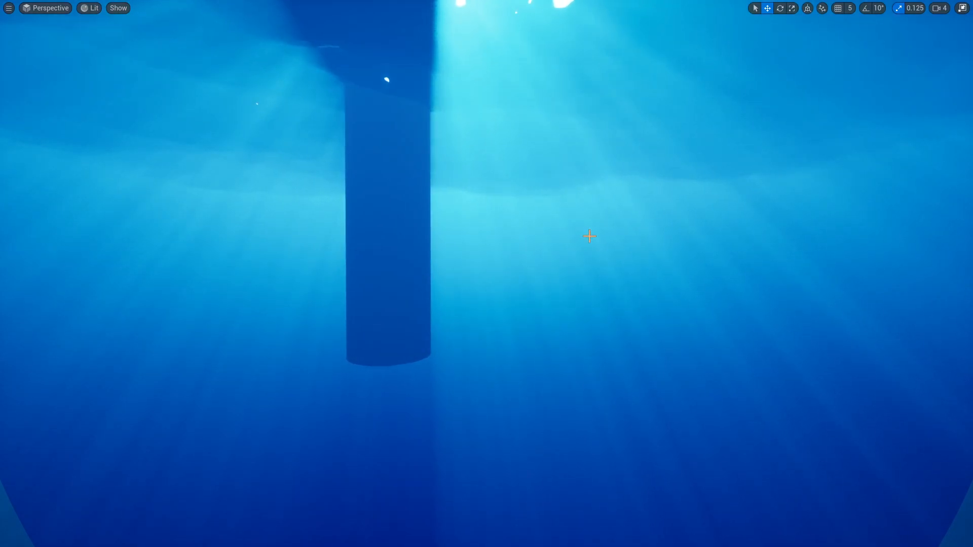
right_click_drag(540, 236, 484, 228)
key("e")
key("e")
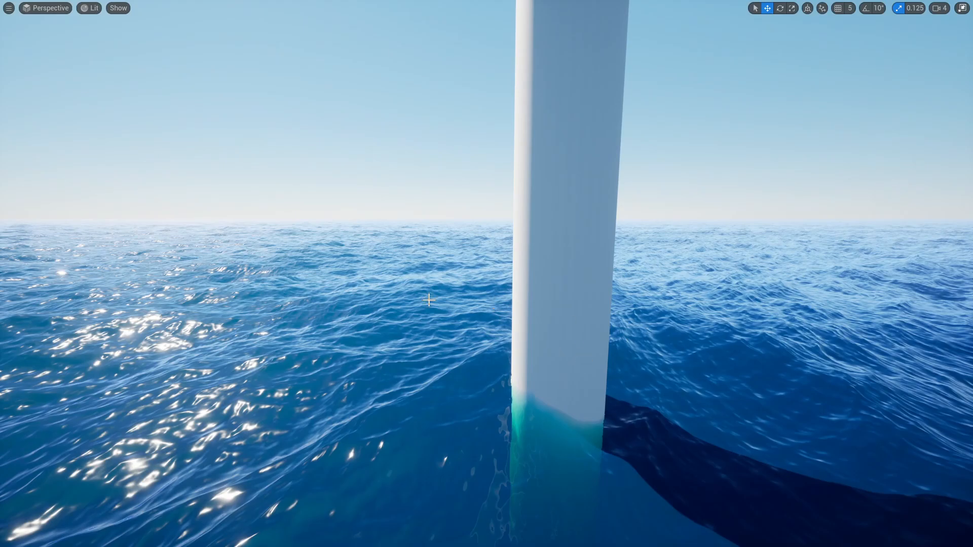
right_click_drag(514, 307, 508, 291)
key("F11")
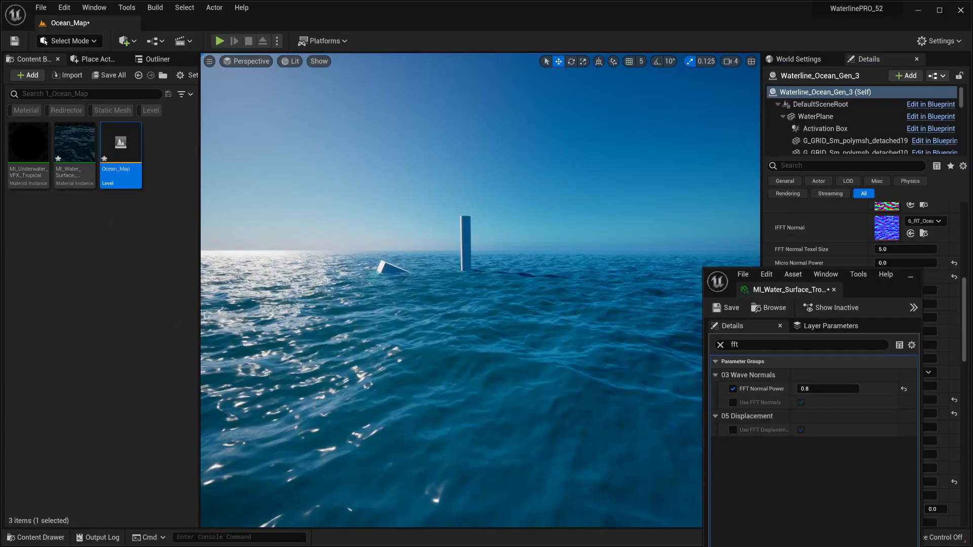
- Examine the Ocean_Map water surface from several angles and minimize the water surface material editor
right_click_drag(429, 223, 425, 231)
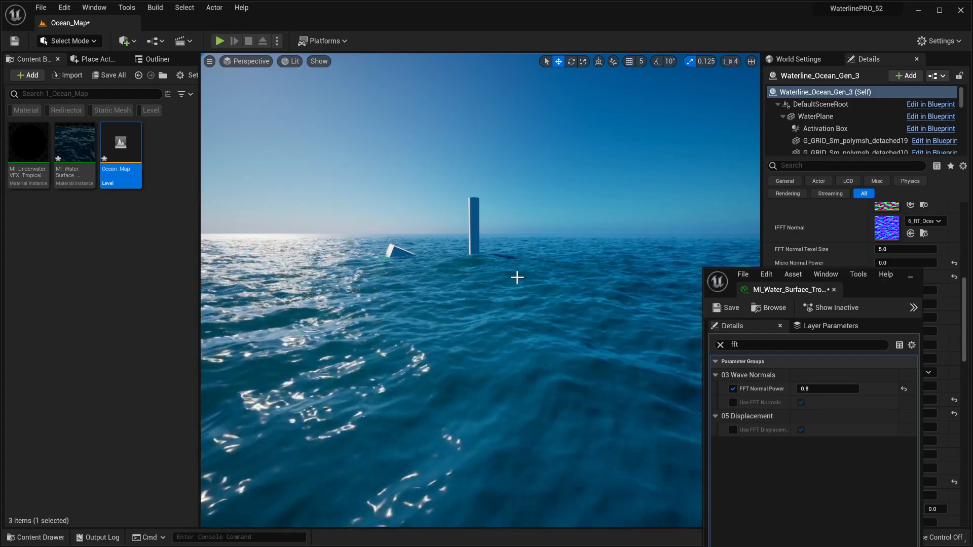
key("q")
right_click_drag(517, 277, 531, 259)
key("F11")
key("q")
key("e")
key("F11")
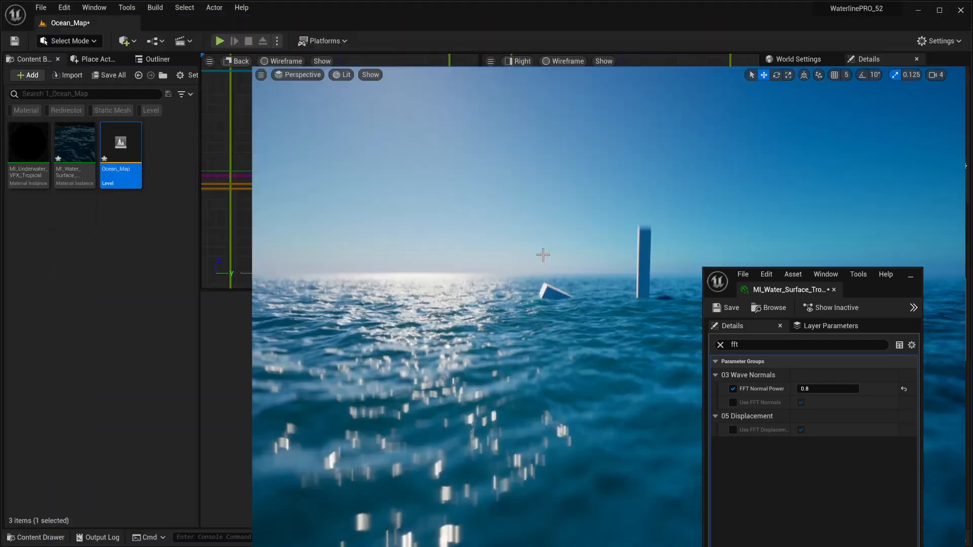
left_click_drag(869, 298, 691, 179)
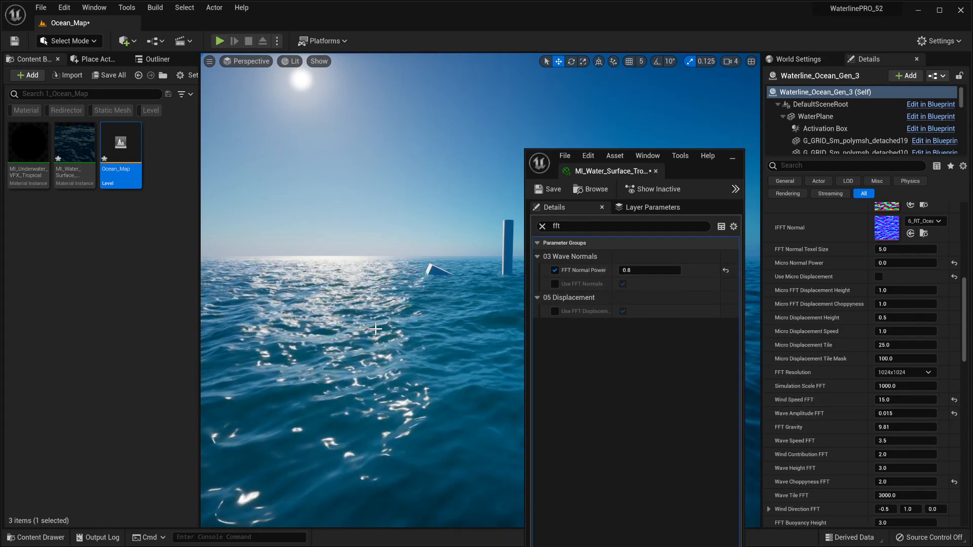
right_click_drag(375, 329, 375, 359)
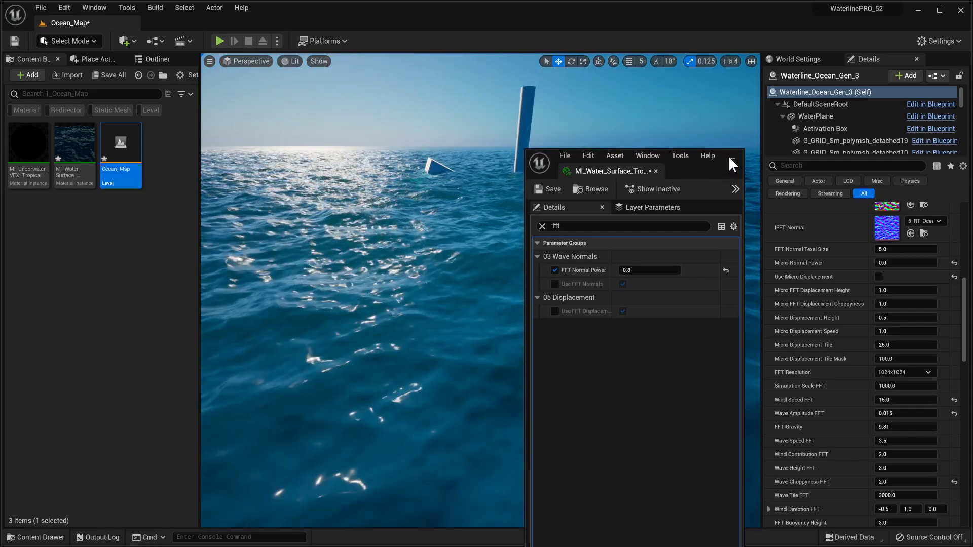
left_click(731, 162)
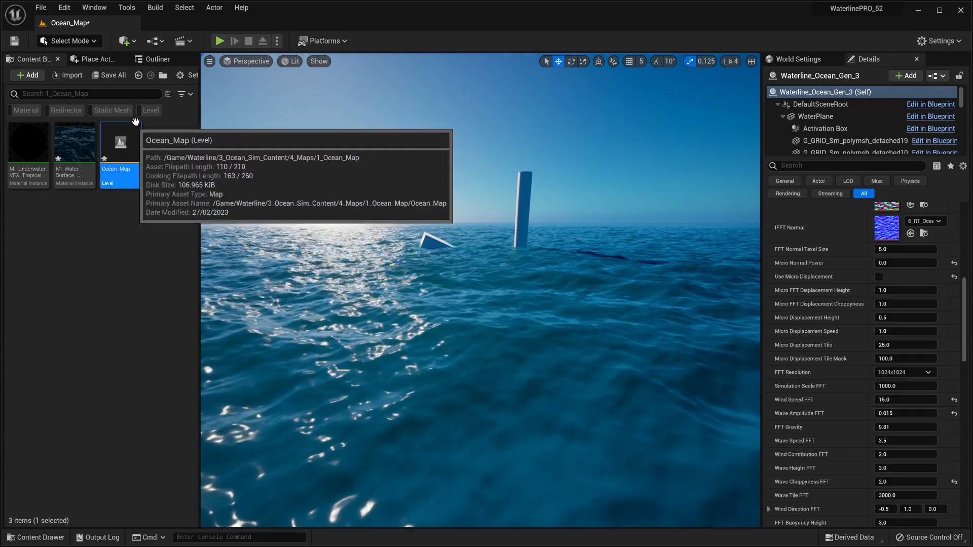
- Check the hidden Plane actor by briefly showing it, and delete it from the Ocean_Map level
left_click(156, 60)
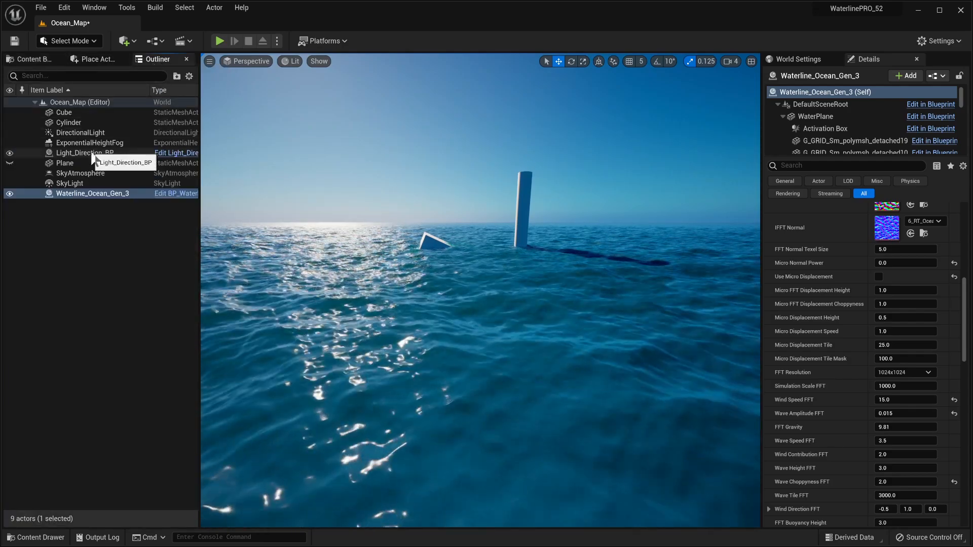
left_click(84, 163)
left_click(9, 163)
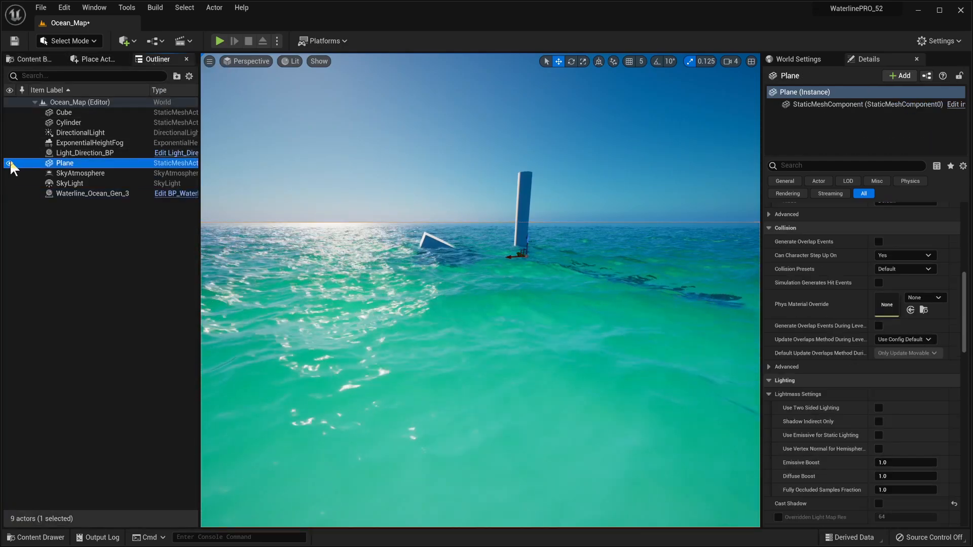
left_click(10, 163)
key("F2")
key("BackSpace")
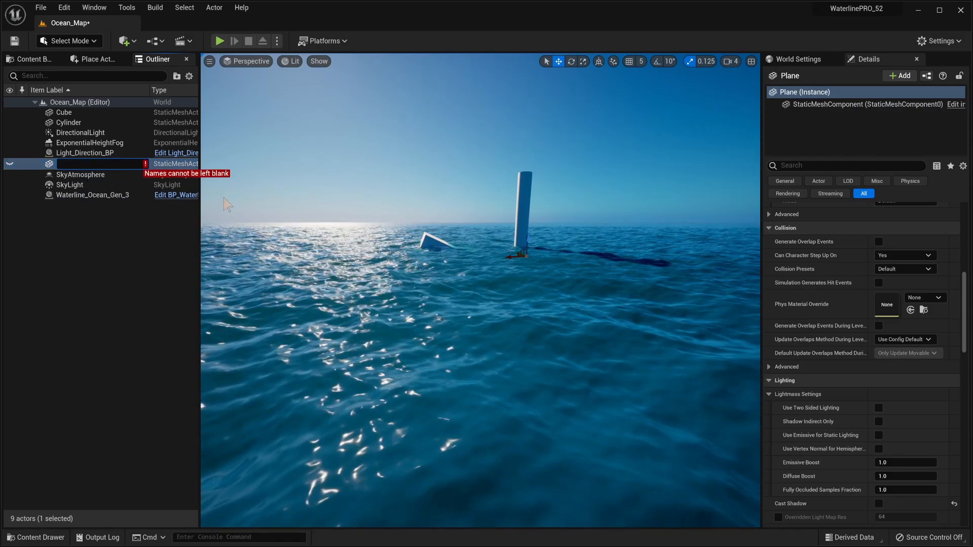
key("Escape")
left_click(76, 163)
key("Delete")
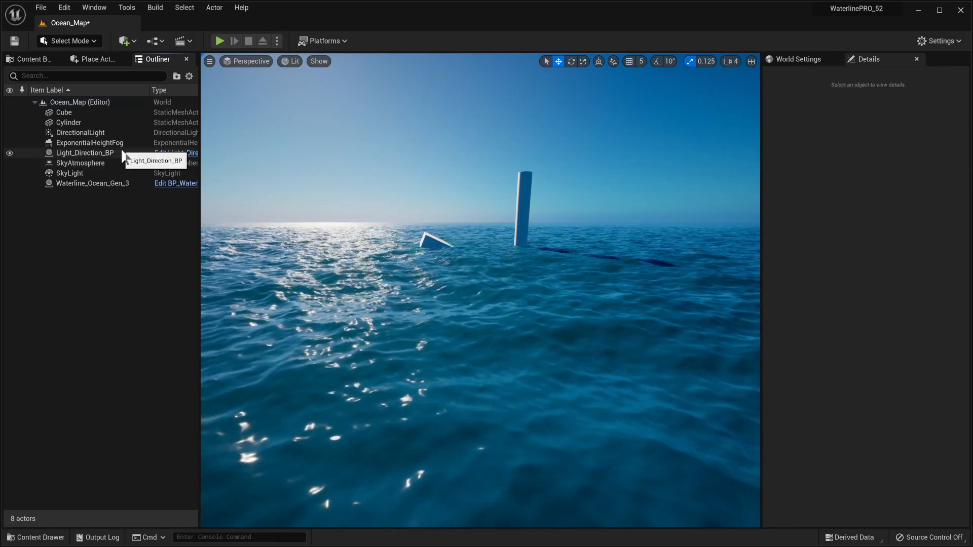
- Enable Volumetric Fog on the ExponentialHeightFog actor
left_click(61, 144)
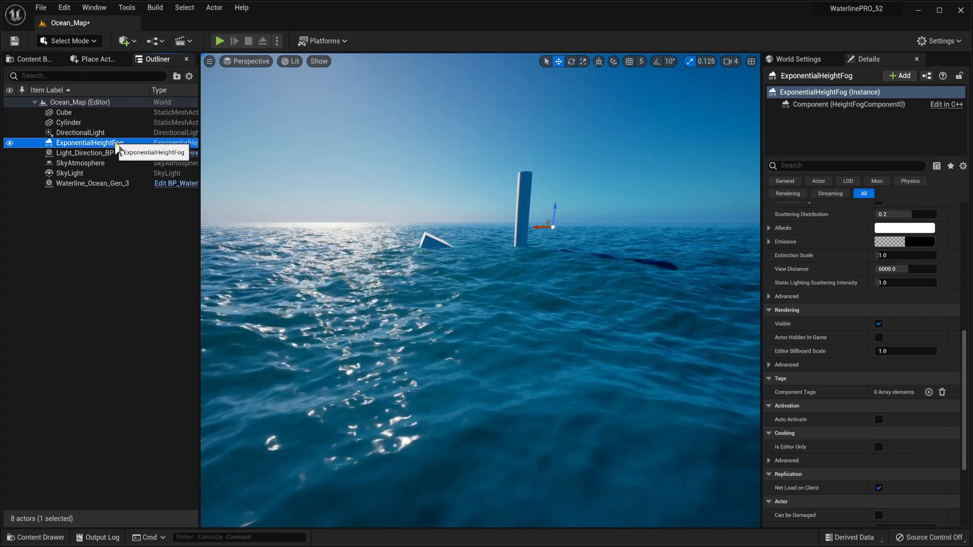
scroll(830, 309, "up", 2)
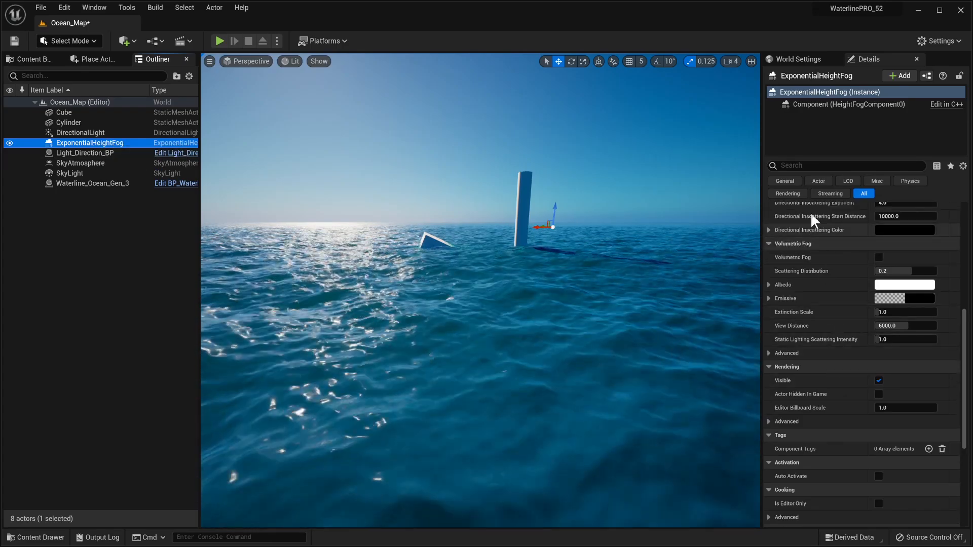
type("volu")
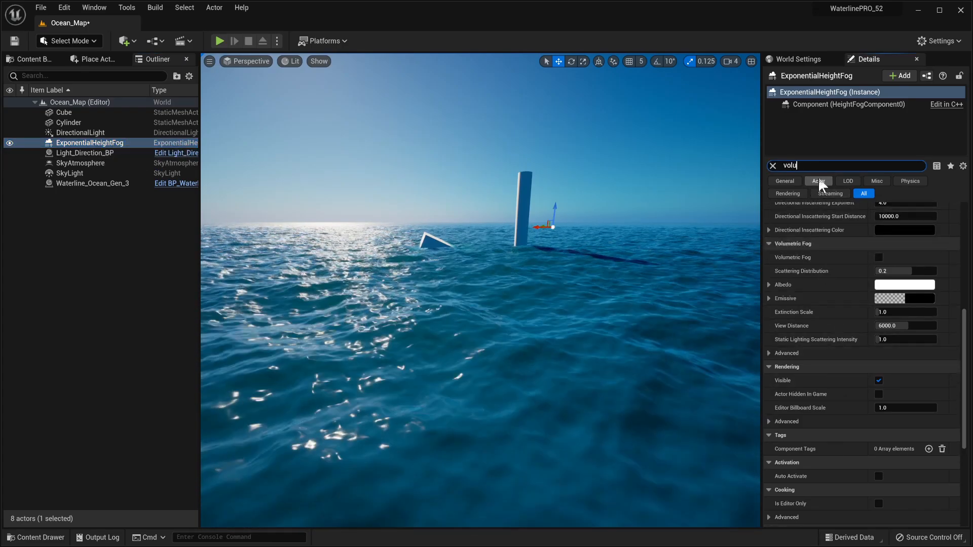
left_click(878, 223)
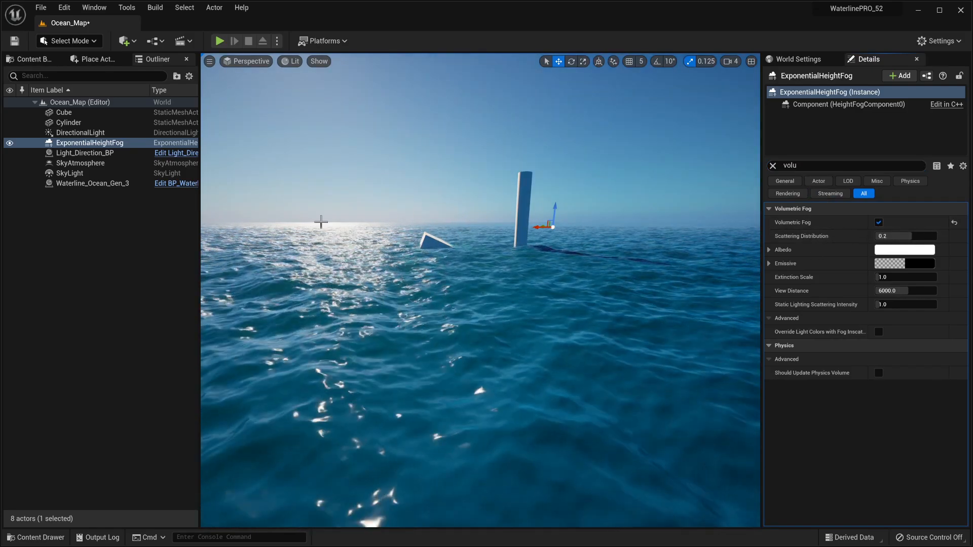
right_click_drag(320, 222, 282, 222)
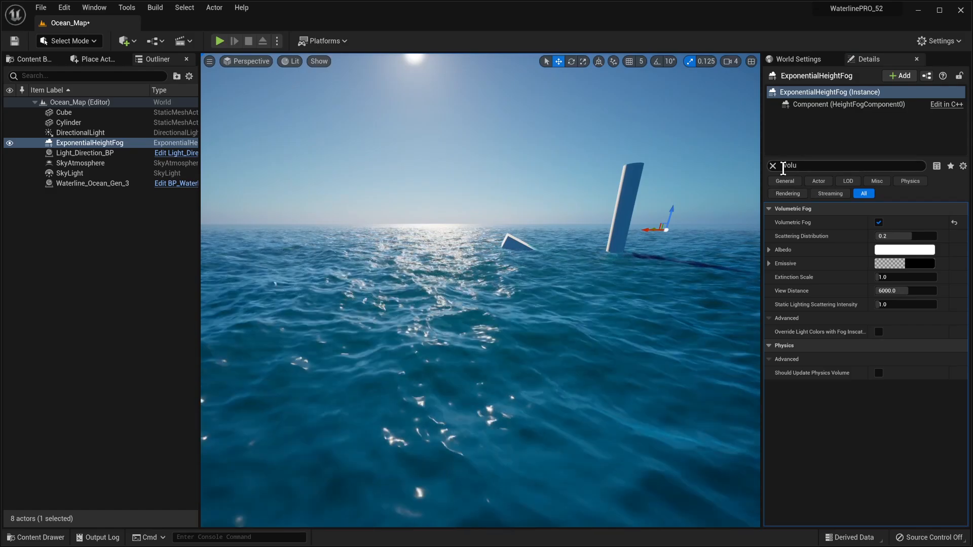
- Set the ExponentialHeightFog actor's Fog Density to 0.001
left_click(773, 166)
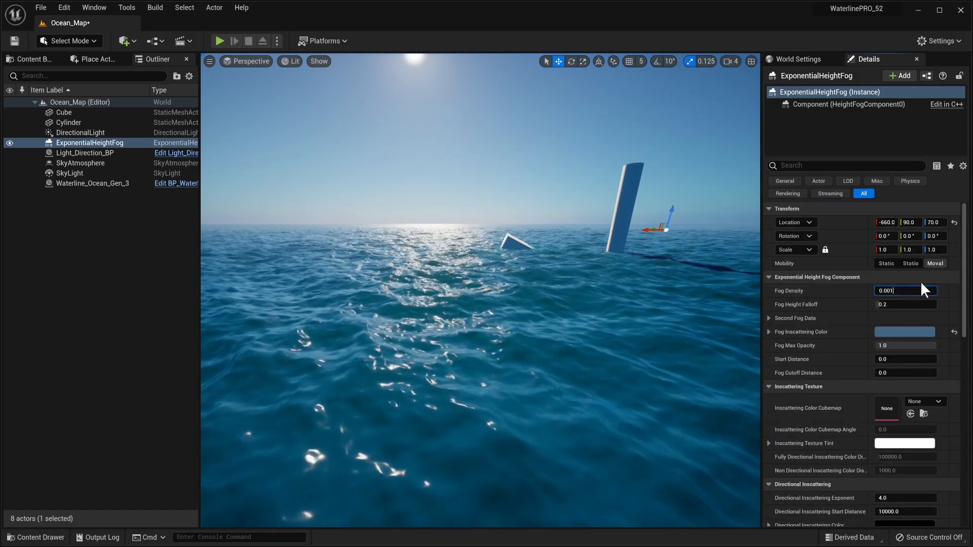
key("Return")
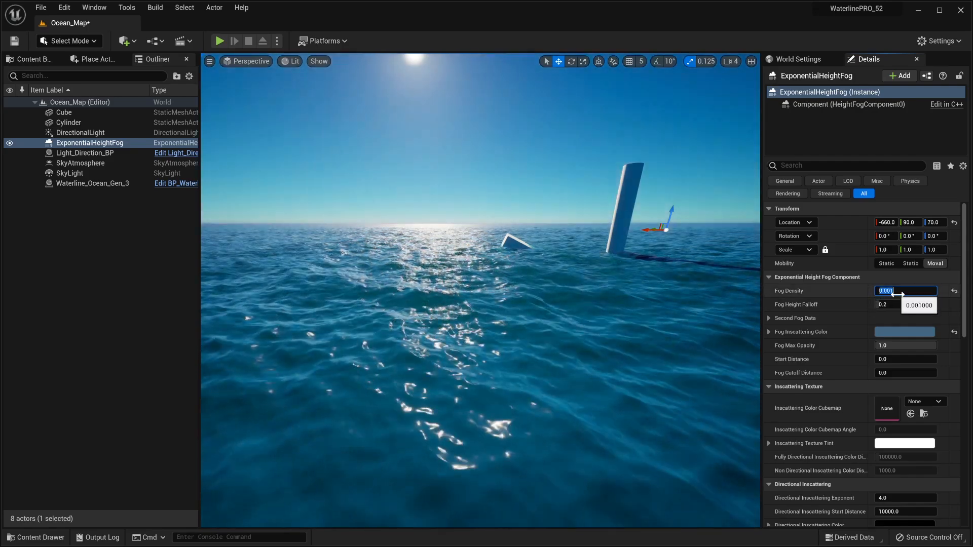
right_click_drag(552, 293, 618, 291)
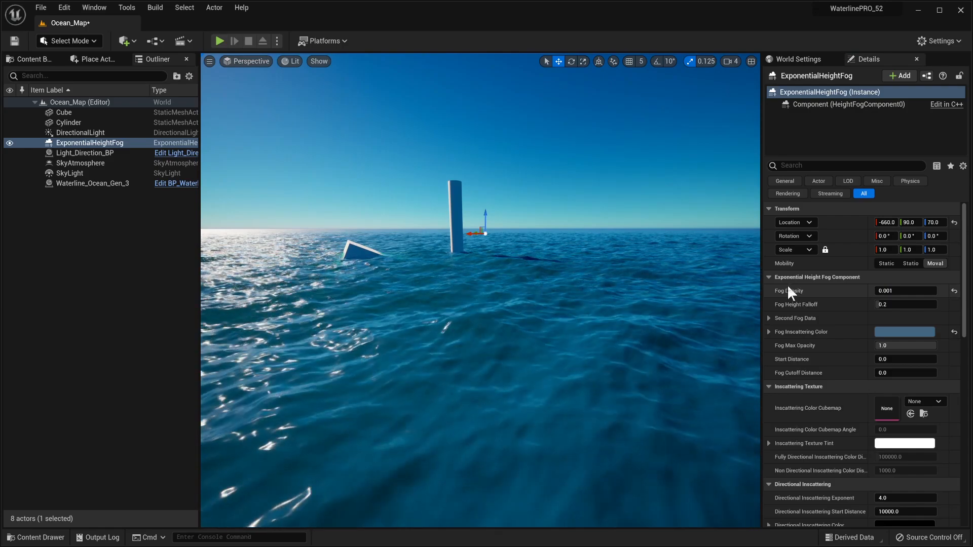
- Enable Use Volumetric Fog in Waterline_Ocean_Gen_3's underwater post-process material, MI_Underwater_VFX_Tropical, and minimize the material editor
right_click_drag(674, 294, 602, 328)
left_click(601, 328)
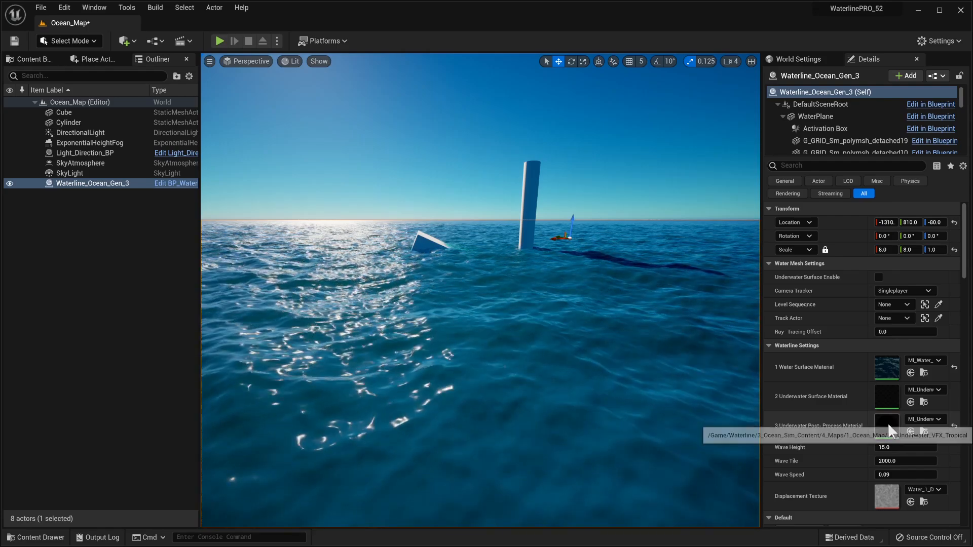
double_click(882, 427)
left_click(554, 270)
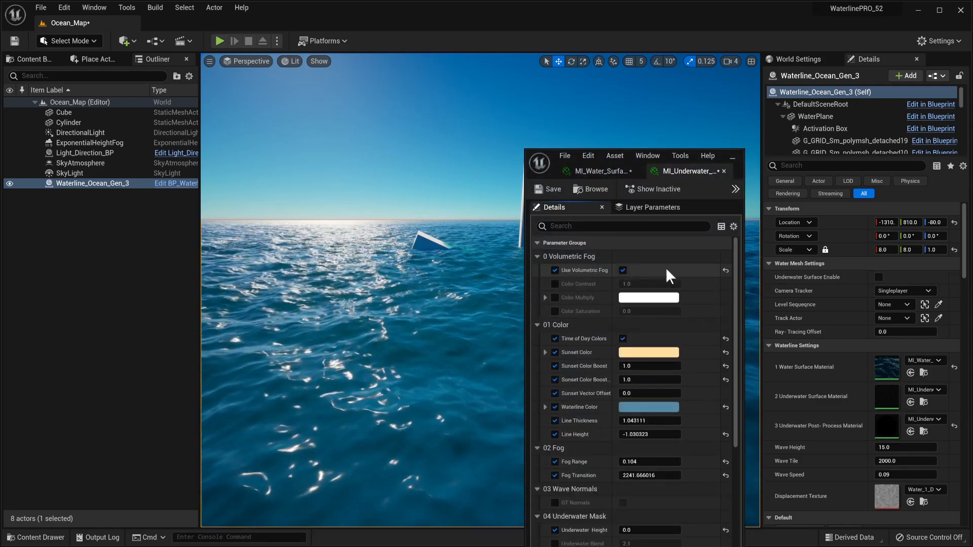
scroll(586, 279, "down", 5)
scroll(579, 285, "up", 5)
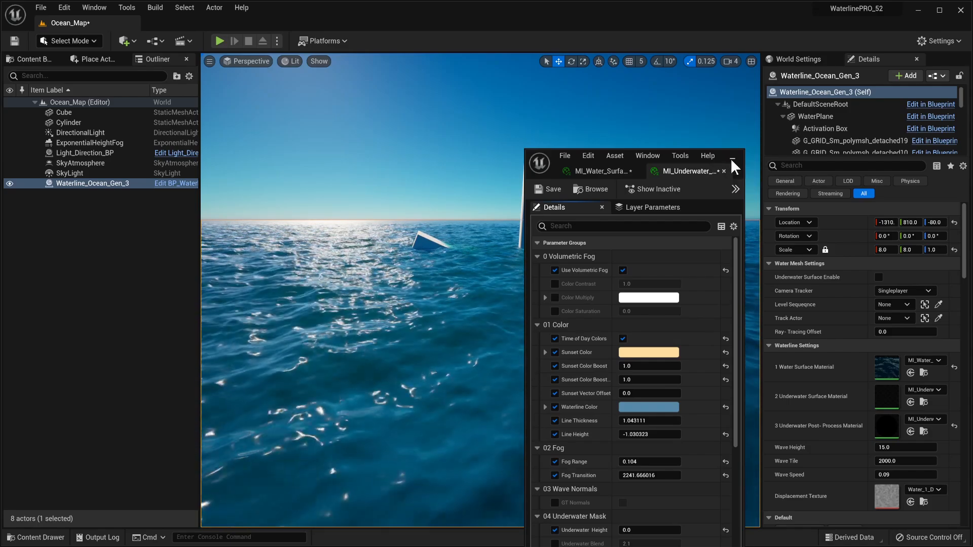
left_click(716, 154)
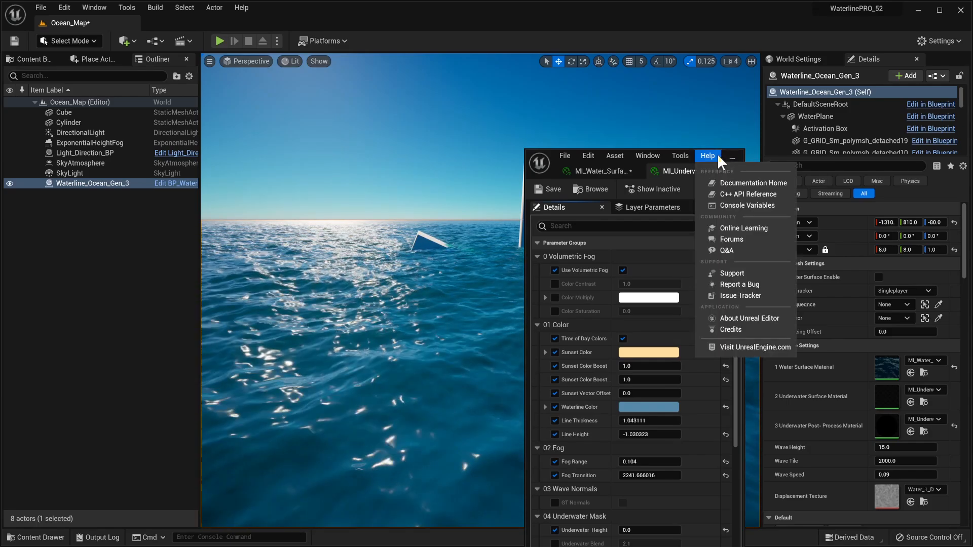
left_click(722, 153)
- Turn on Volumetric Fog Enable in the Waterline_Ocean_Gen_3 actor's Volumetric Fog settings
scroll(806, 285, "down", 15)
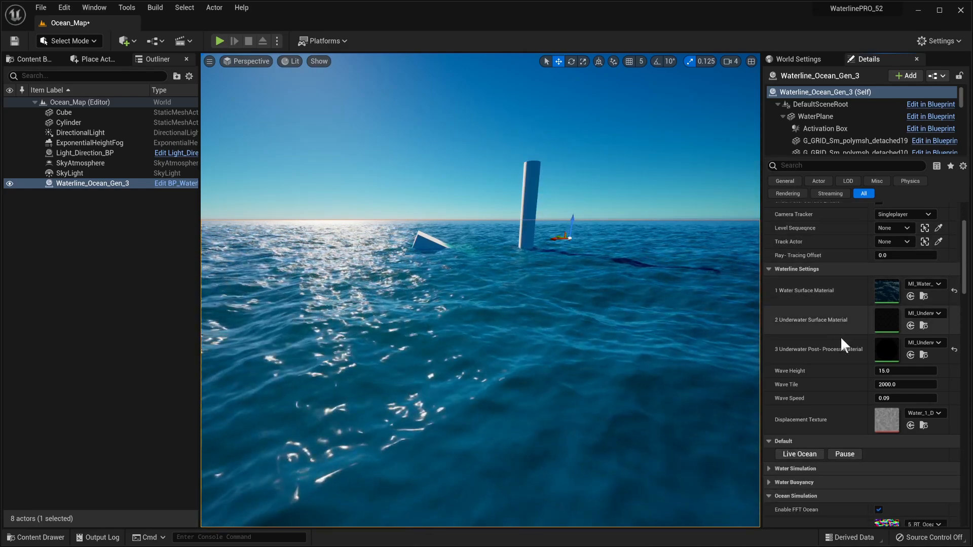
scroll(830, 362, "down", 10)
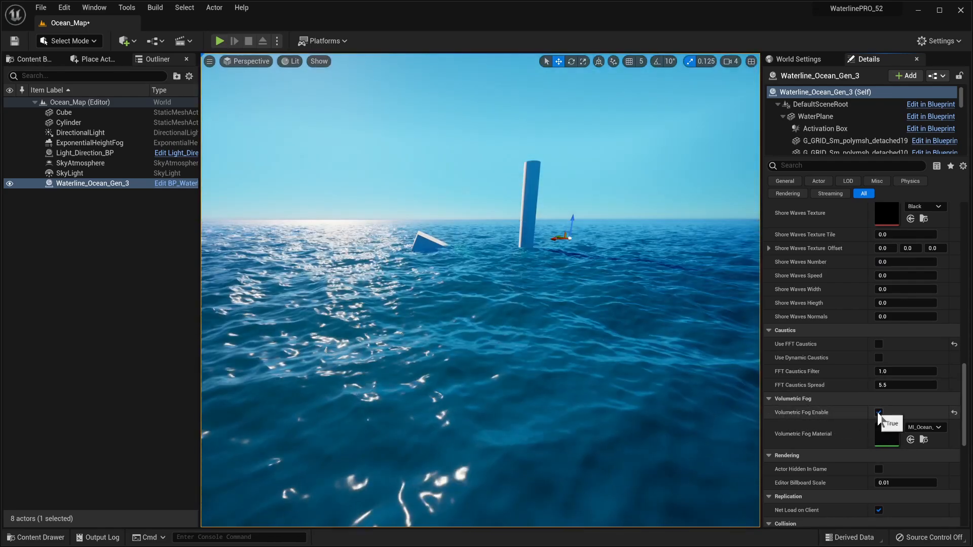
left_click(878, 413)
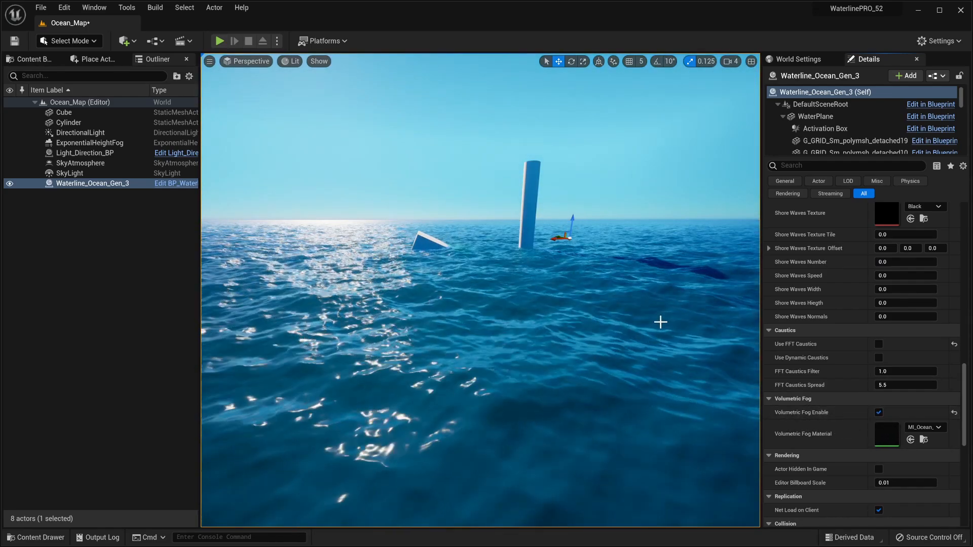
- Compare the underwater view with the ocean's volumetric fog toggled off and on, and examine the fog around the submerged cylinder and cube
right_click_drag(660, 321, 728, 315)
key("q")
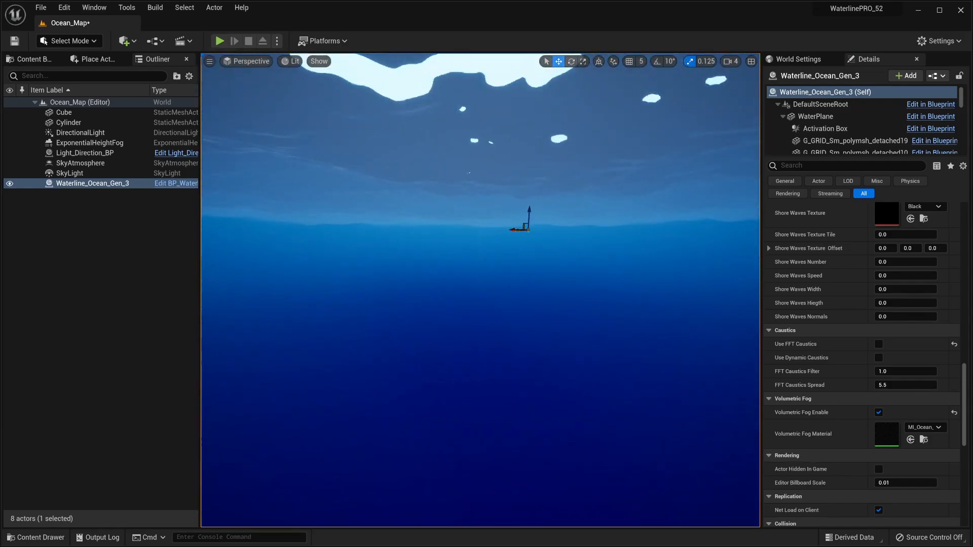
left_click(878, 412)
left_click(878, 411)
right_click_drag(664, 334, 653, 299)
key("w")
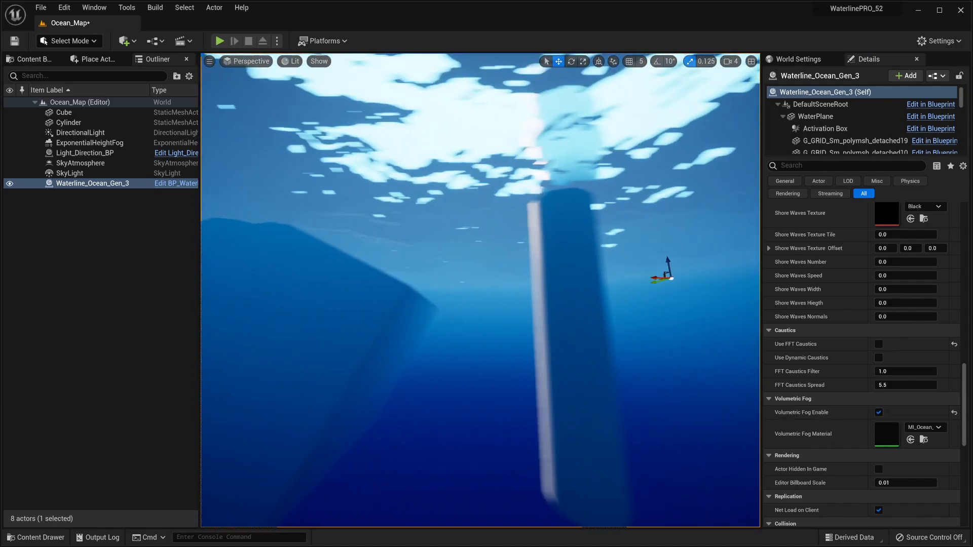
key("d")
right_click_drag(587, 347, 591, 366)
key("a")
key("d")
key("a")
key("s")
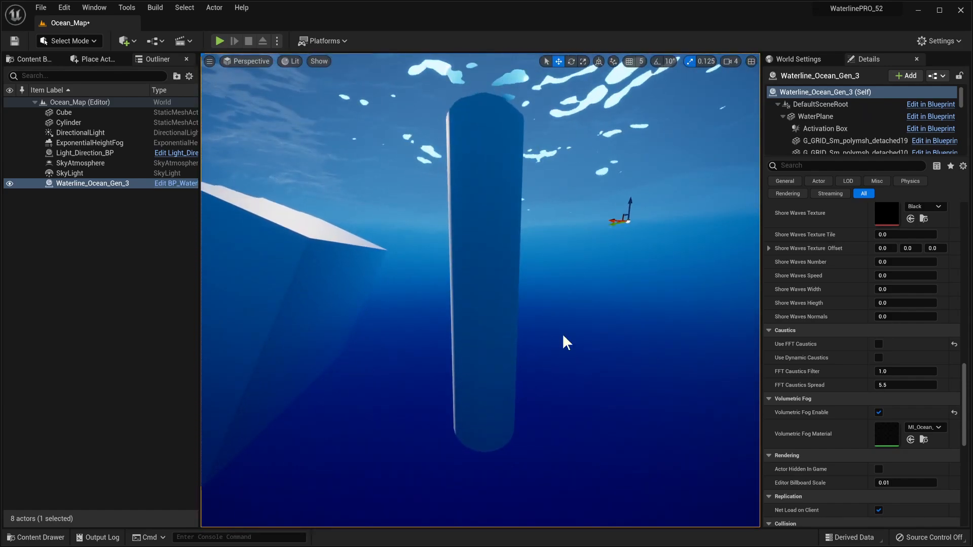
- Set the DirectionalLight's Volumetric Scattering Intensity to 100
right_click_drag(564, 337, 495, 313)
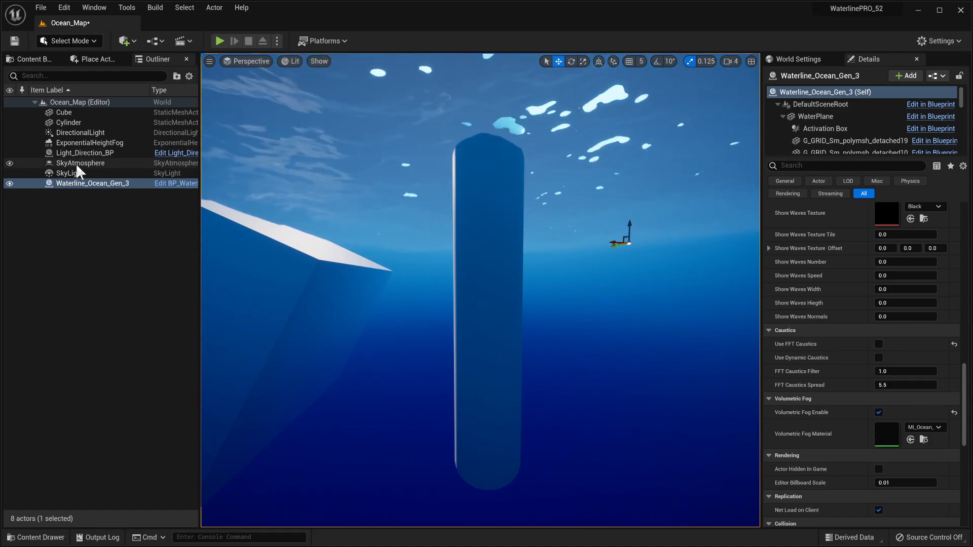
left_click(80, 133)
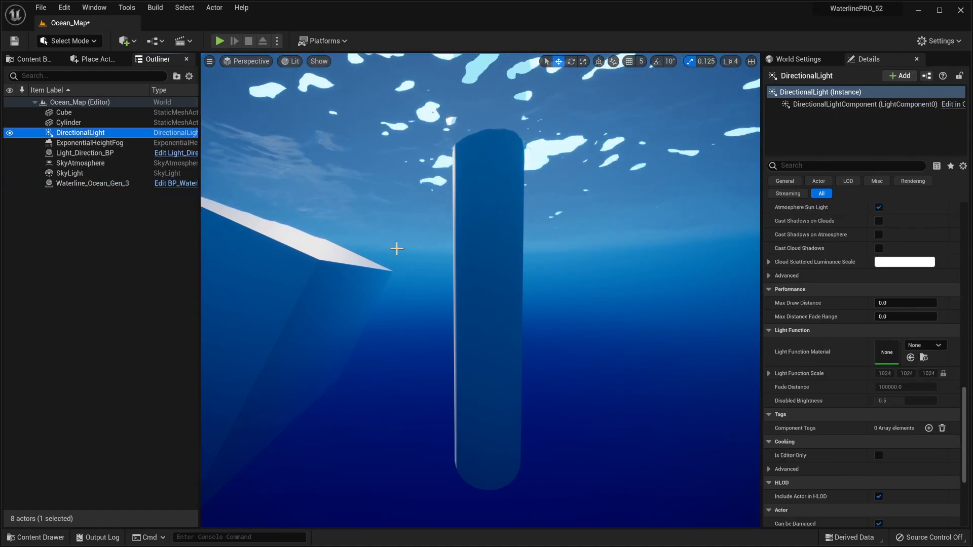
left_click(802, 166)
type("vol")
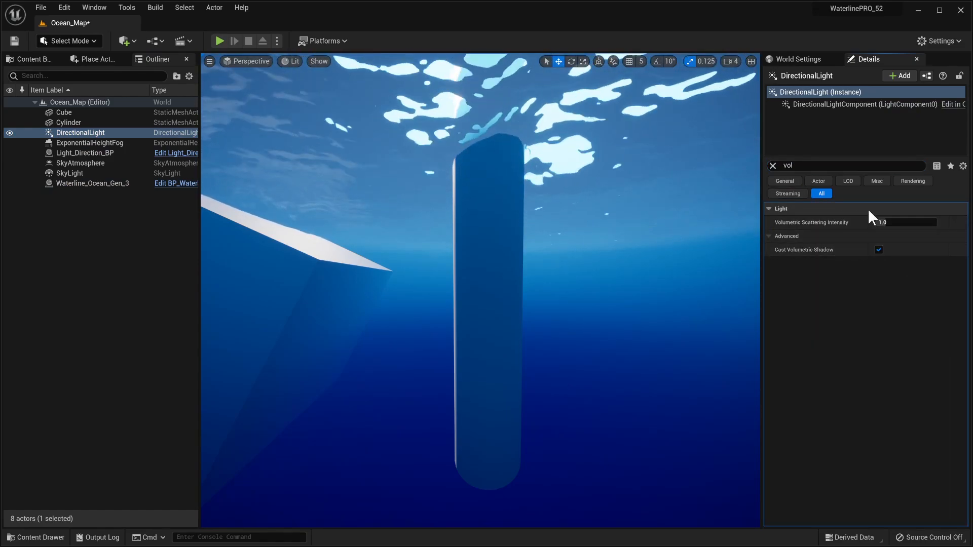
left_click_drag(923, 222, 925, 223)
right_click_drag(617, 228, 542, 253)
right_click_drag(640, 284, 616, 256)
key("g")
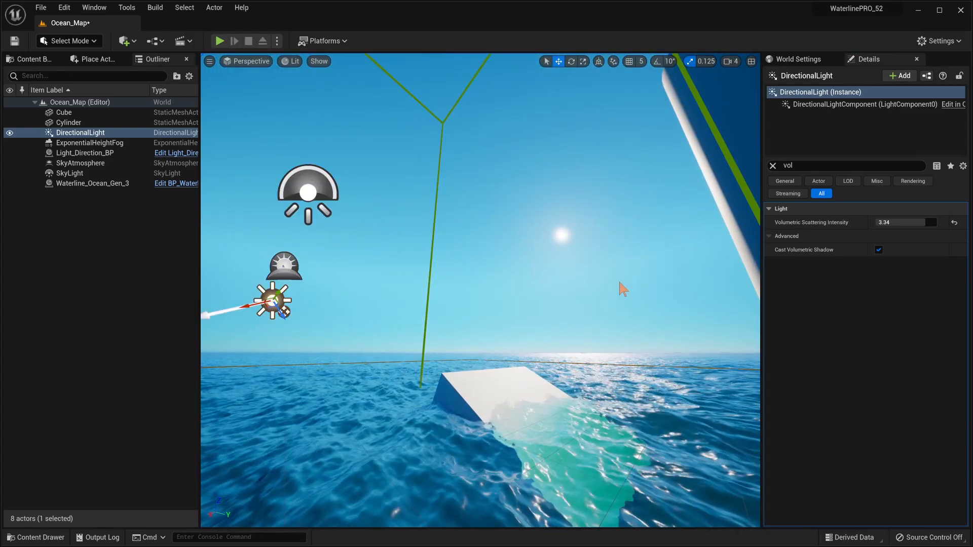
right_click_drag(621, 289, 607, 307)
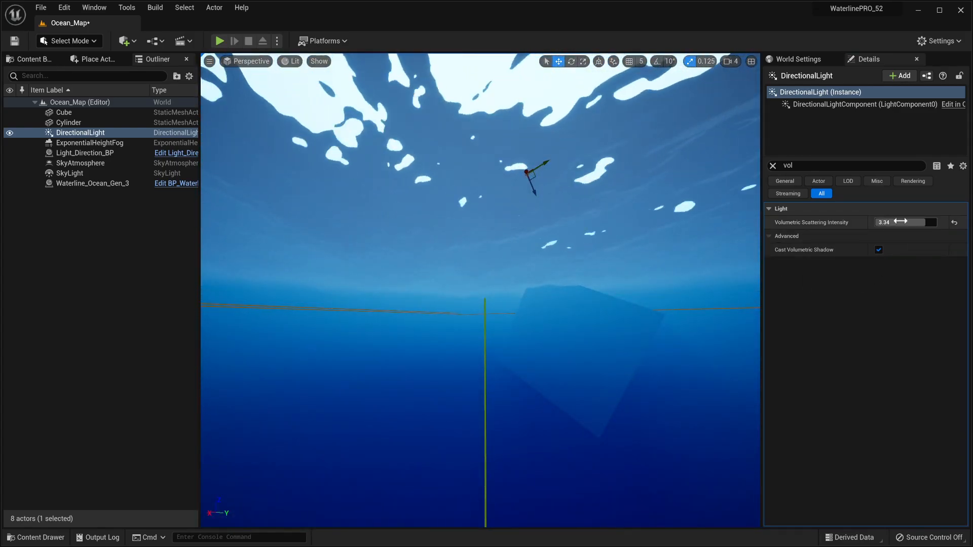
key("Return")
right_click_drag(633, 269, 670, 313)
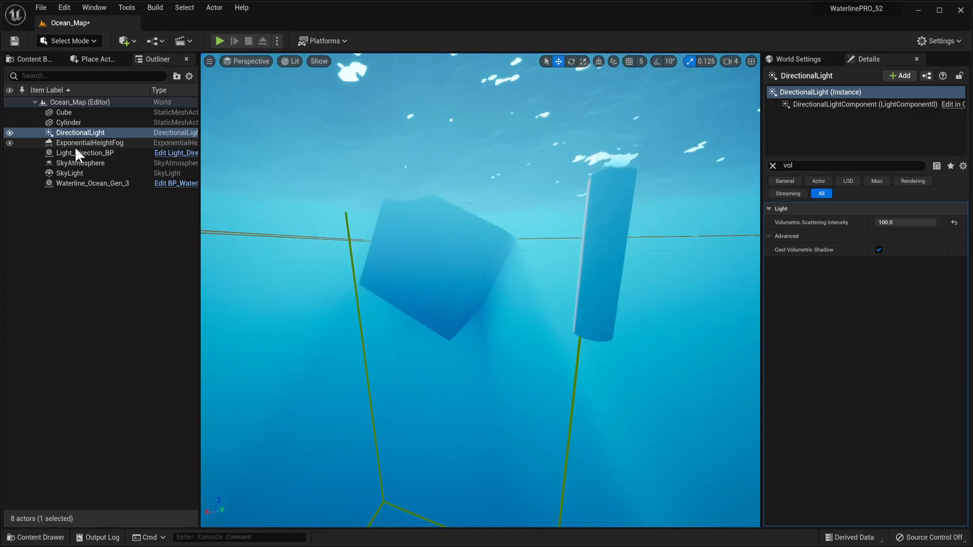
- Set the ExponentialHeightFog's volumetric Scattering Distribution to 0.8
left_click(81, 143)
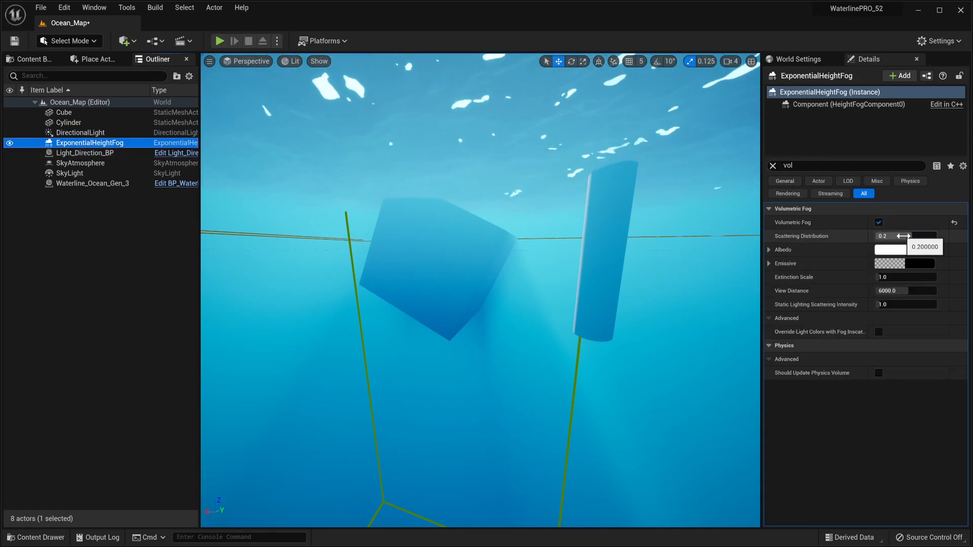
left_click_drag(899, 236, 933, 236)
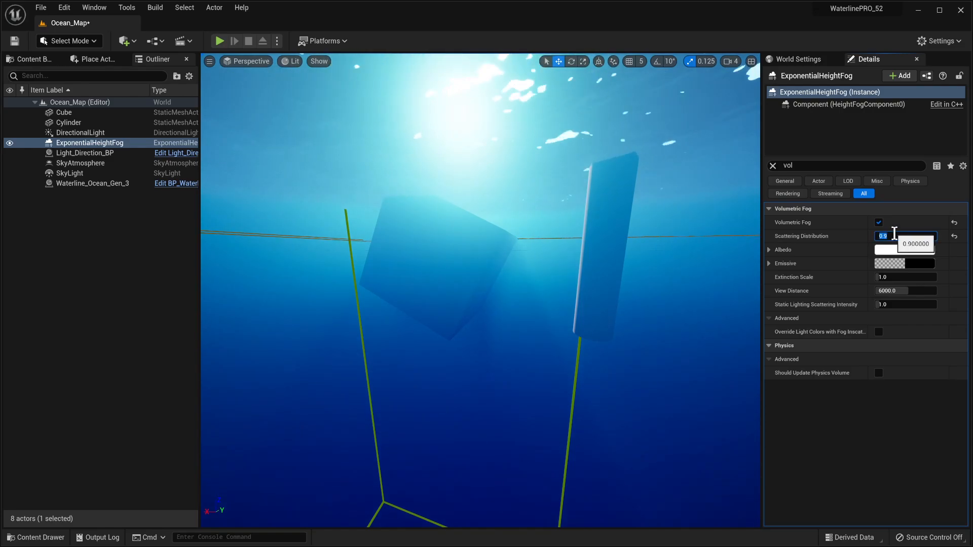
key("Return")
mouse_move(360, 278)
right_mouse_down()
mouse_move(487, 276)
mouse_move(430, 298)
mouse_move(362, 278)
right_mouse_up()
right_click_drag(480, 291, 395, 280)
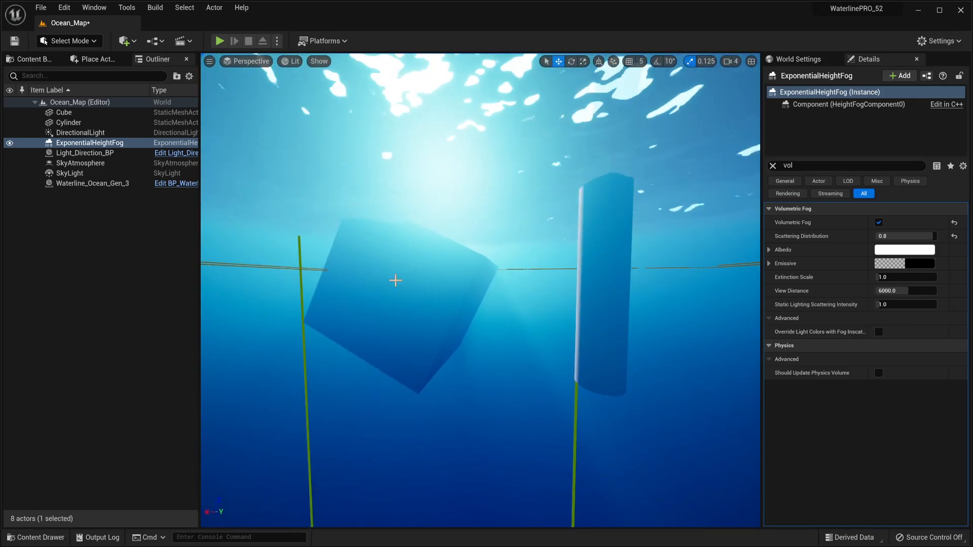
right_click_drag(498, 294, 516, 280)
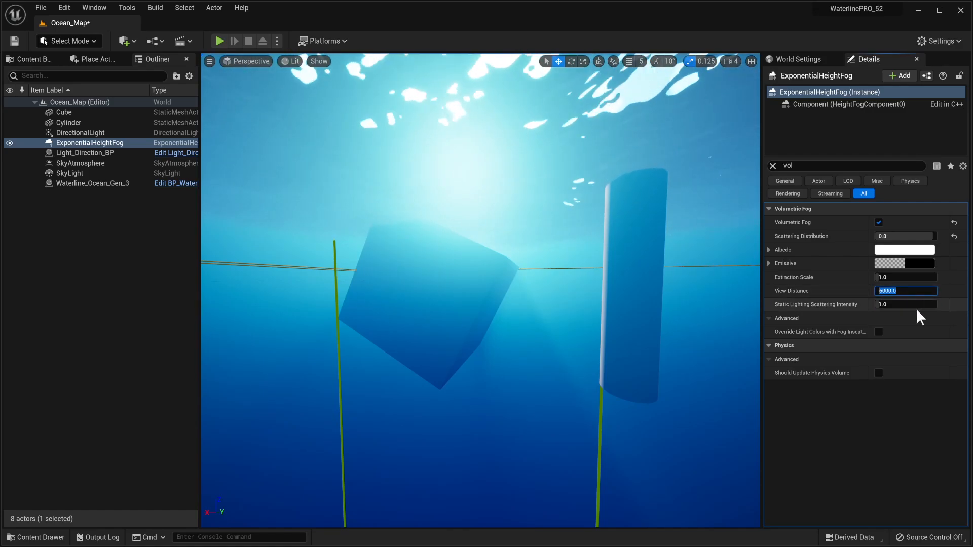
- Try View Distance values of 2000, 1000 and 1 for the height fog's volumetric fog
type("2000")
key("Return")
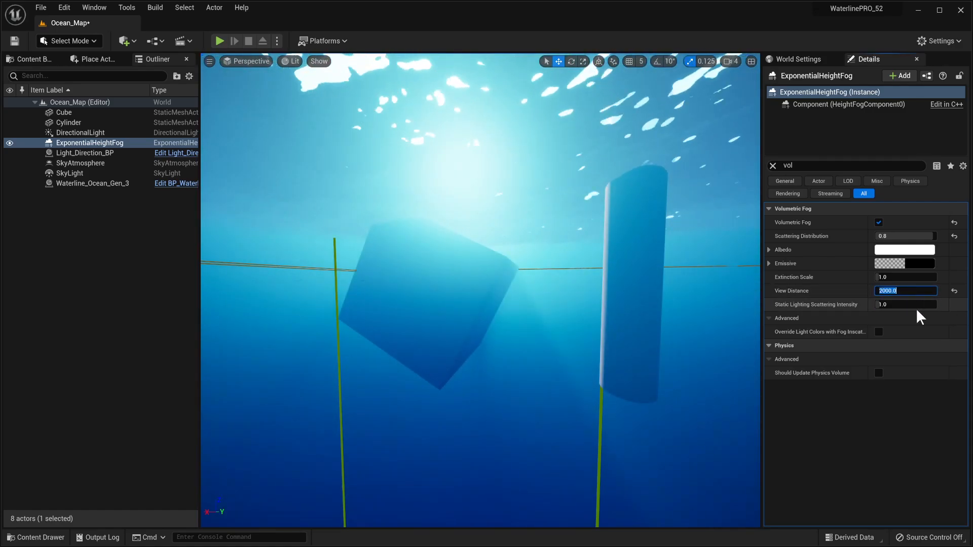
type("1000")
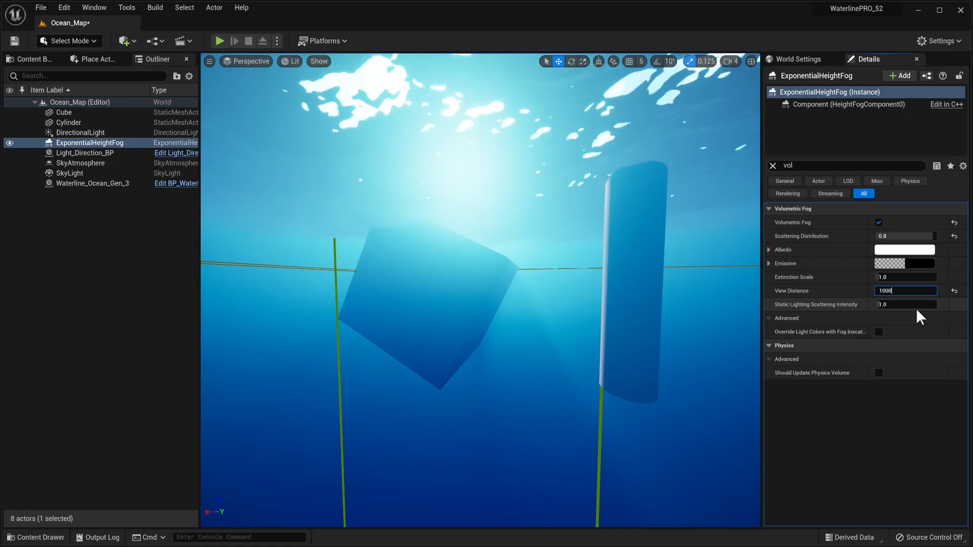
key("Return")
type("1")
key("Return")
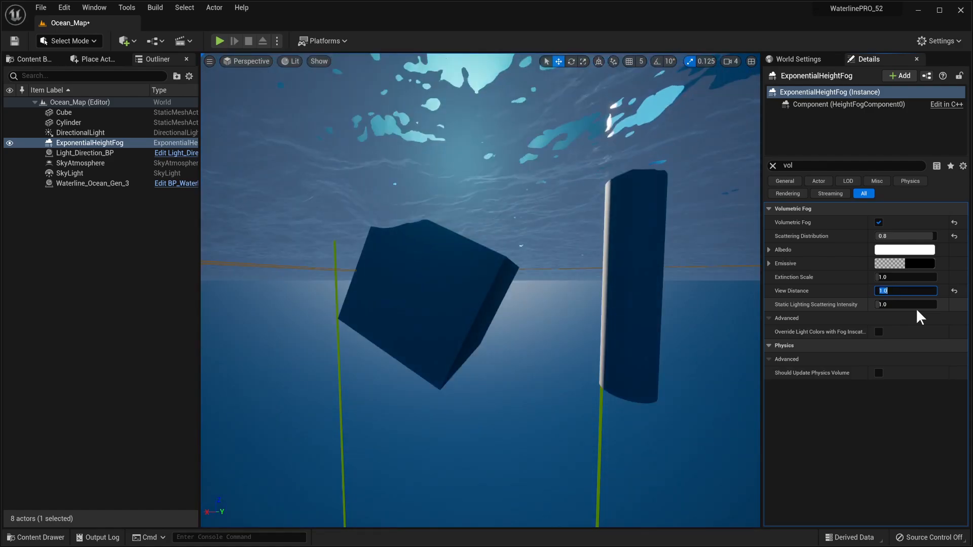
- Set the ExponentialHeightFog's volumetric fog View Distance to 2000
right_click_drag(589, 285, 705, 286)
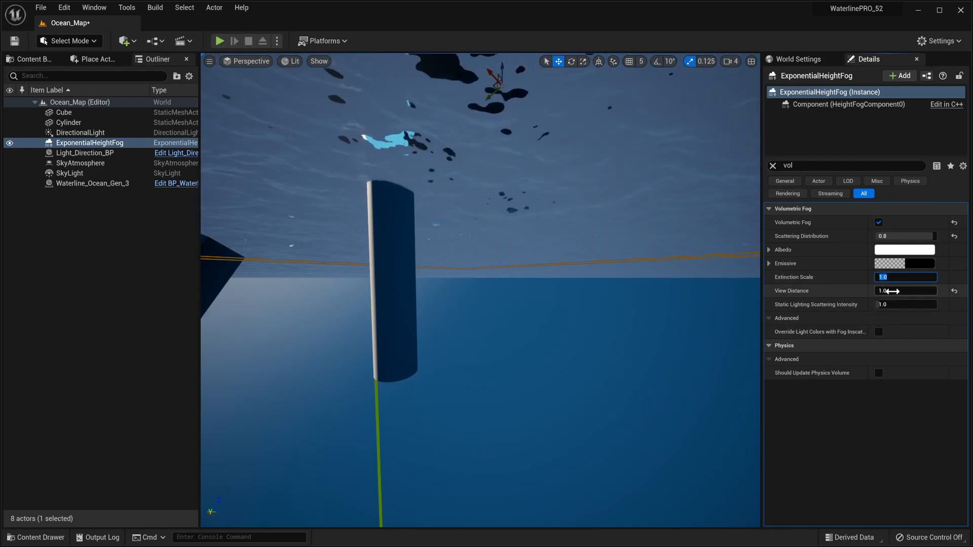
mouse_move(890, 291)
left_mouse_down()
mouse_move(912, 292)
mouse_move(898, 291)
left_mouse_up()
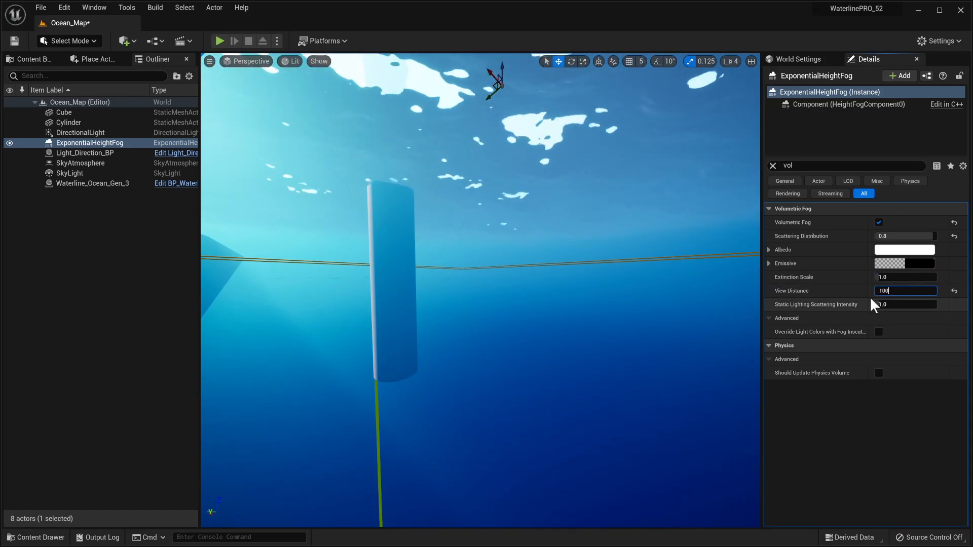
type("0")
key("Return")
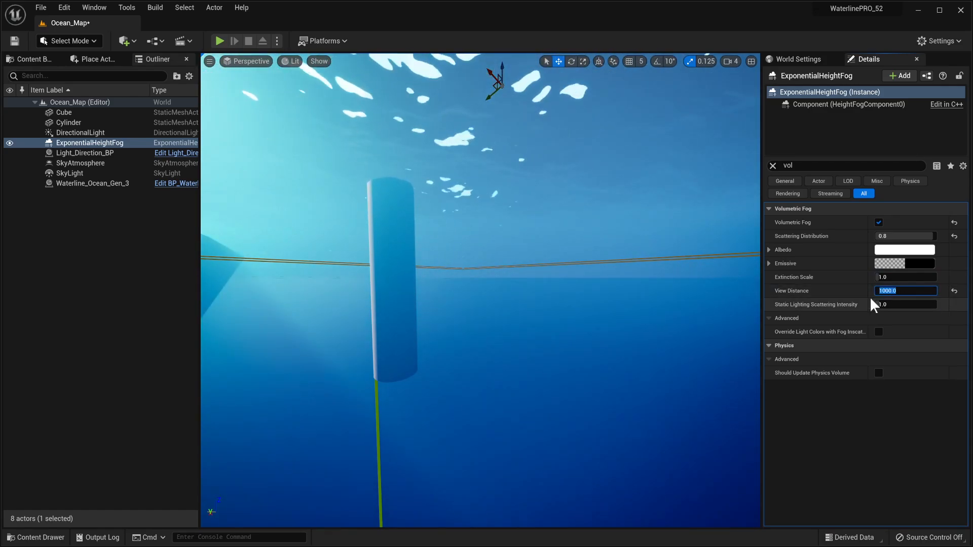
type("1500")
key("Return")
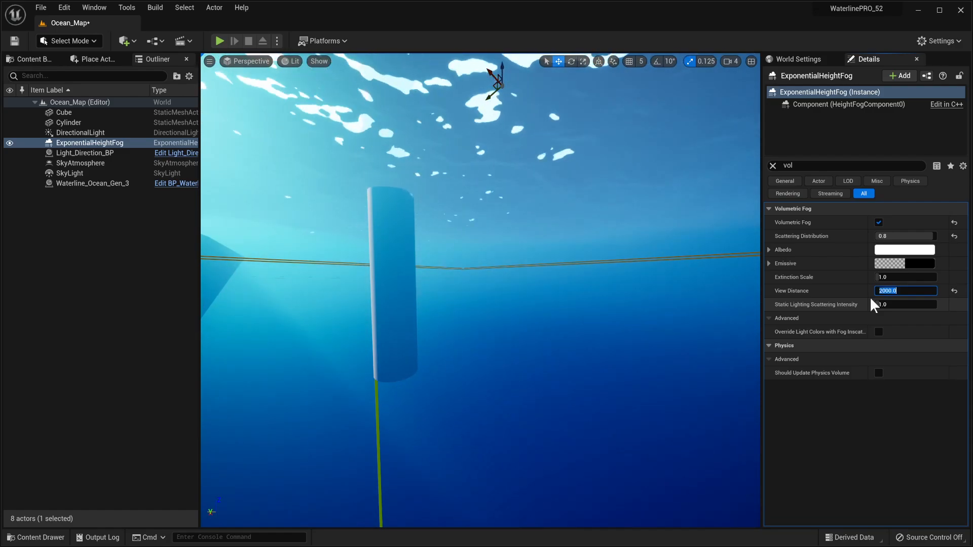
- Examine the fog around the cube and cylinder below the water, and the ocean surface above them
right_click_drag(644, 308, 590, 297)
key("w")
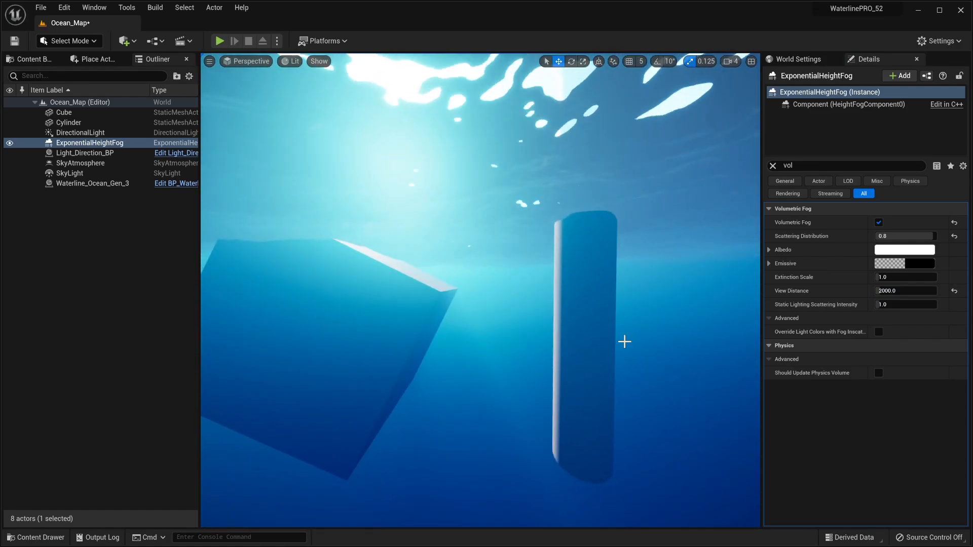
right_click_drag(646, 225, 729, 261)
key("e")
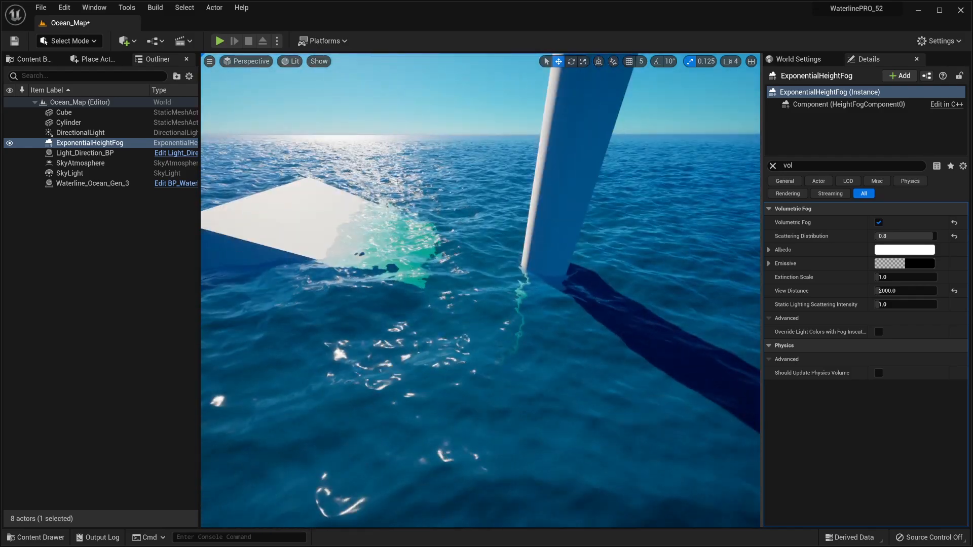
key("s")
right_click_drag(588, 260, 559, 264)
key("d")
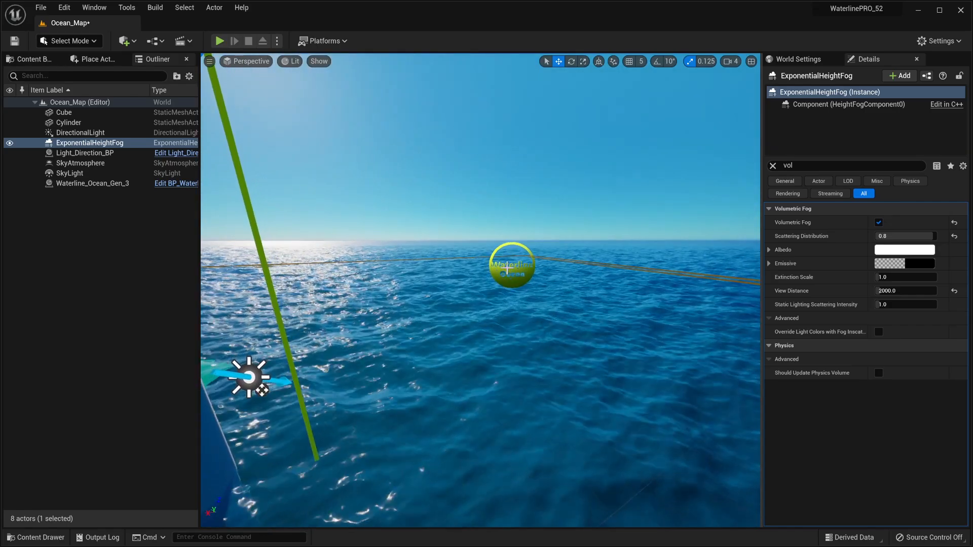
- Select and frame the Waterline_Ocean_Gen_3 actor, and return the view to the submerged cube and cylinder
left_click(507, 268)
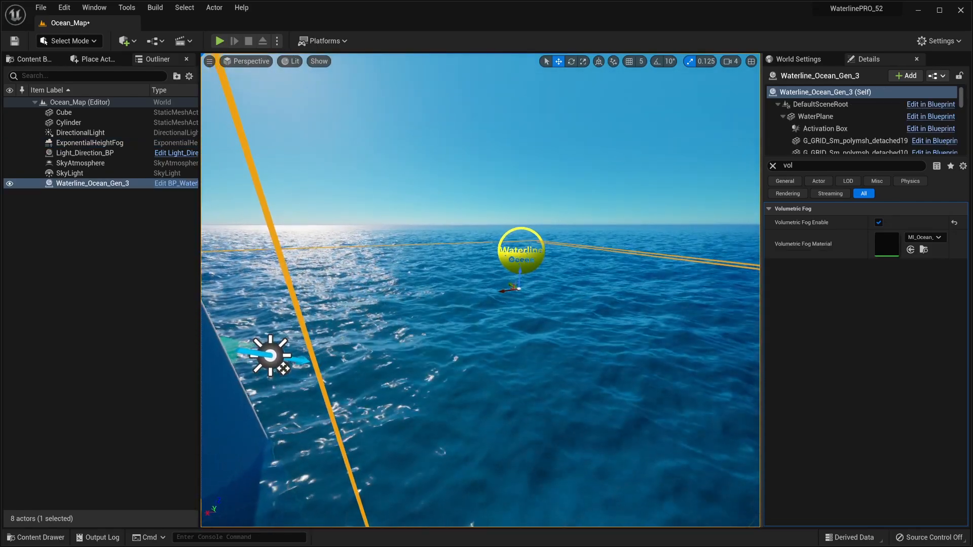
key("f")
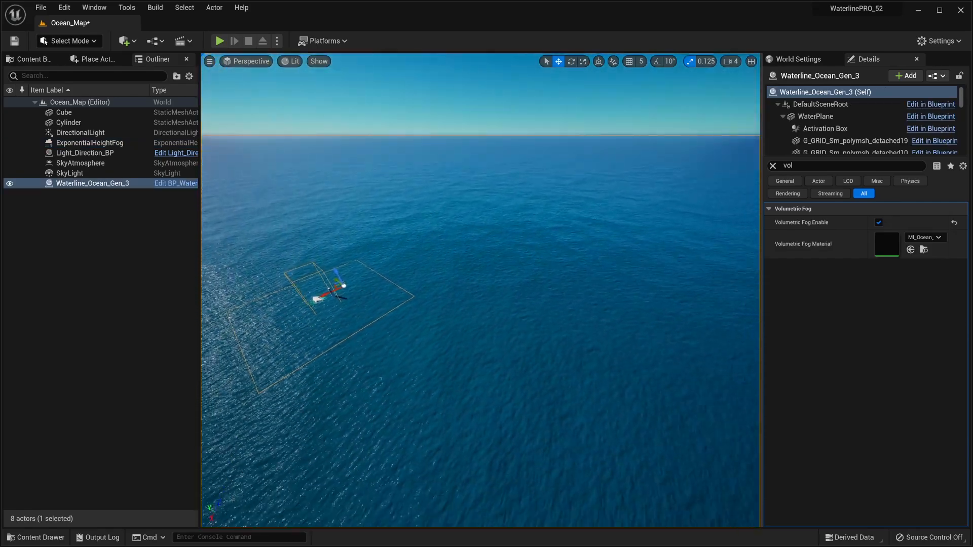
key("w")
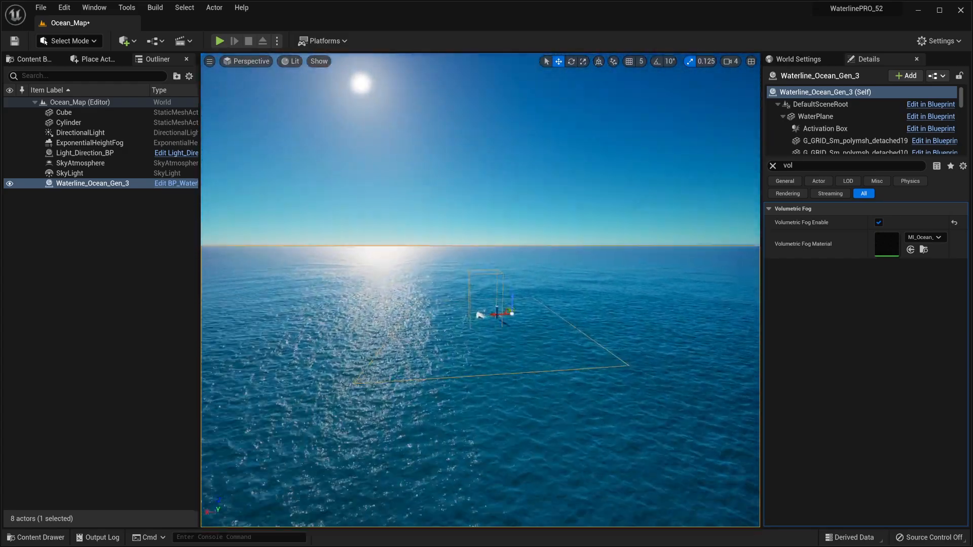
key("w")
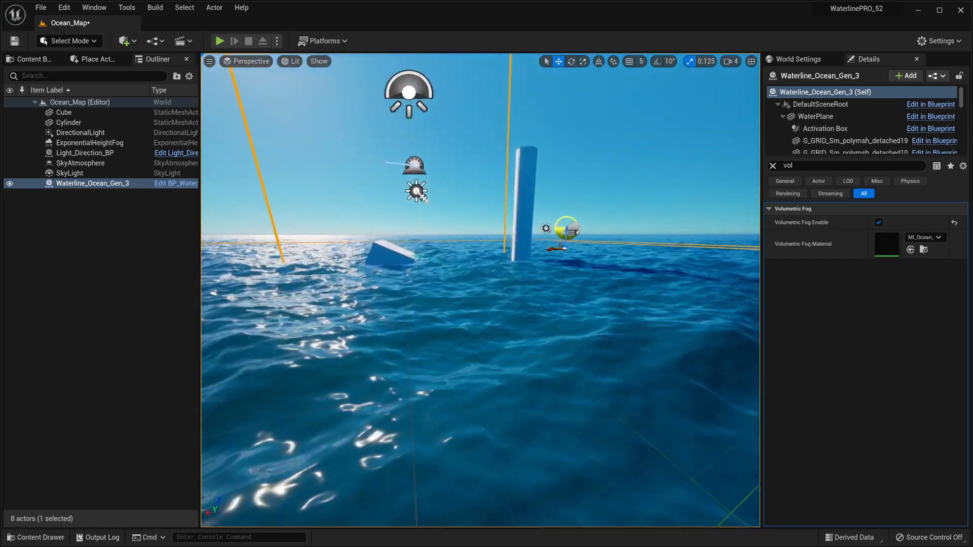
key("w")
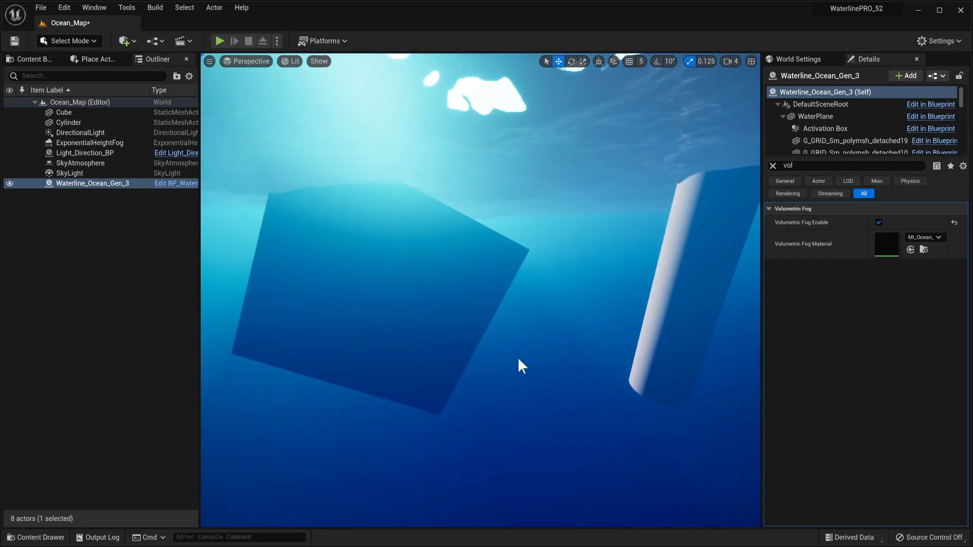
- Examine the underwater light between the cube and the cylinder, and compare it with the view above the surface
key("g")
right_click_drag(475, 358, 537, 389)
key("w")
mouse_move(655, 245)
right_mouse_down()
mouse_move(608, 244)
mouse_move(654, 245)
right_mouse_up()
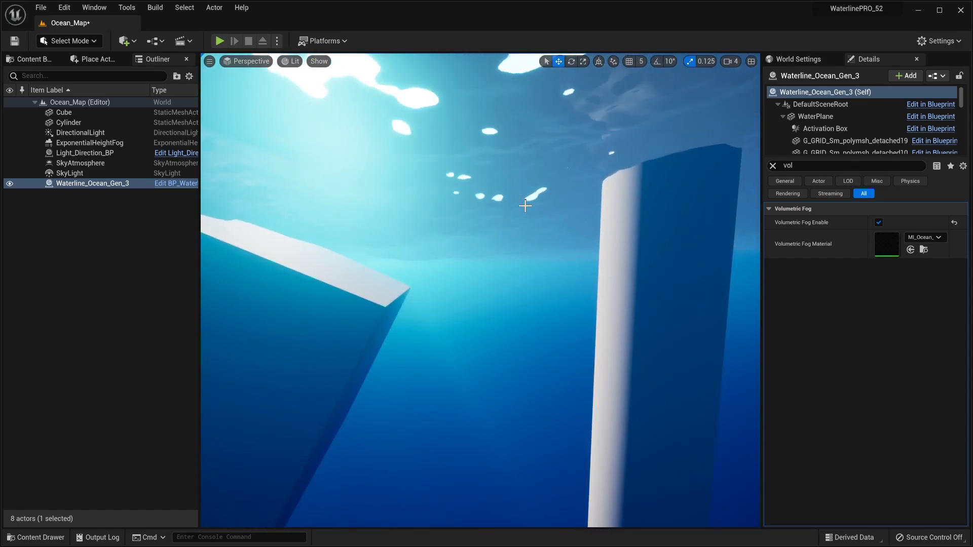
key("g")
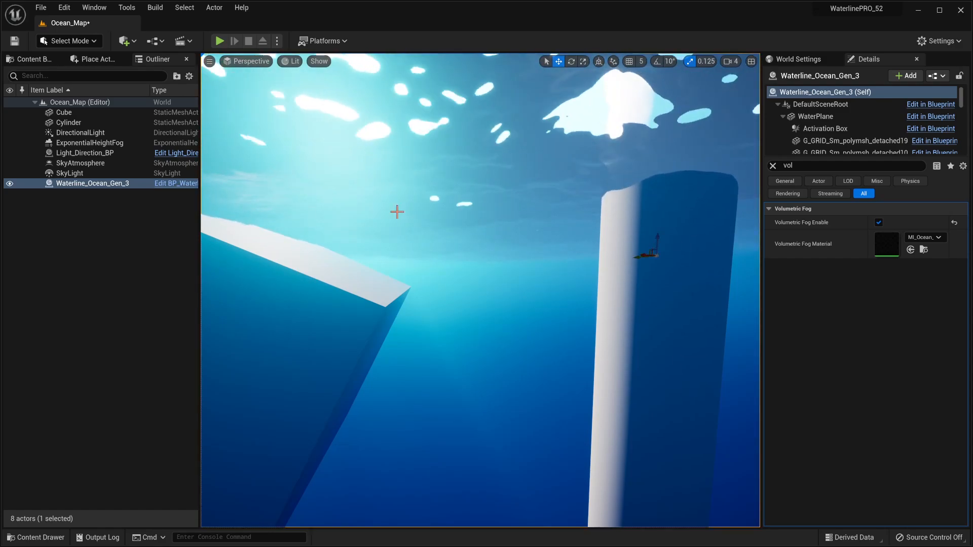
key("e")
right_click_drag(449, 245, 405, 283)
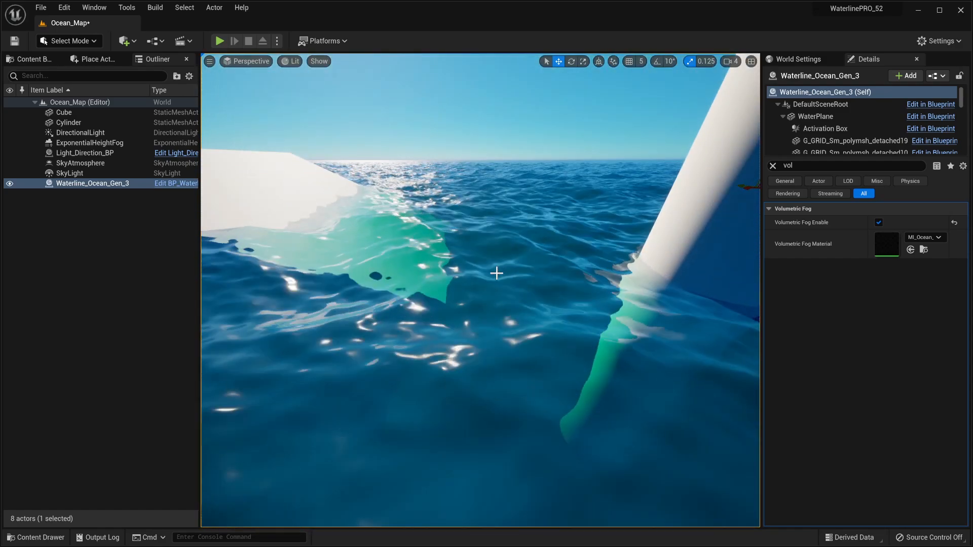
- Enable Use FFT Caustics on the Waterline_Ocean_Gen_3 actor, and check the objects below and above the water
left_click(772, 166)
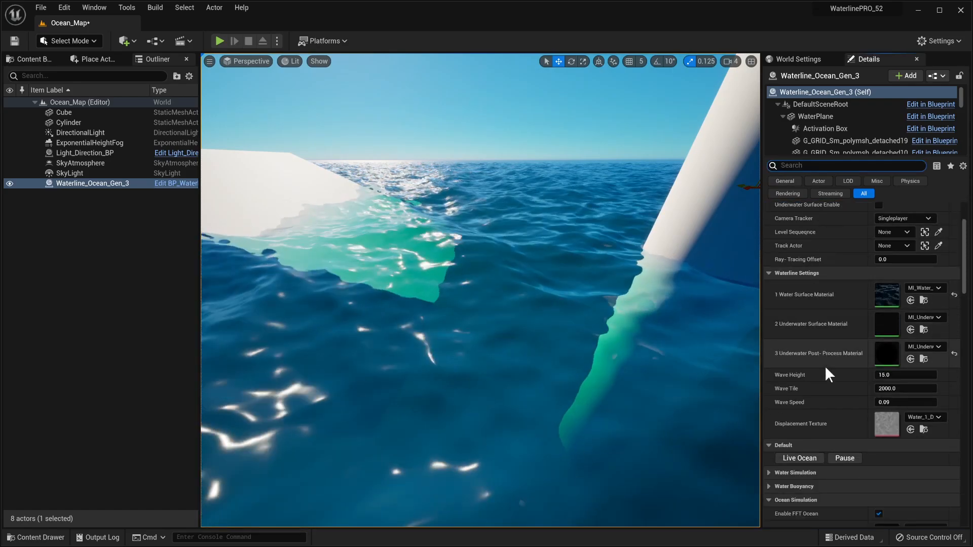
scroll(824, 366, "down", 10)
scroll(824, 420, "down", 15)
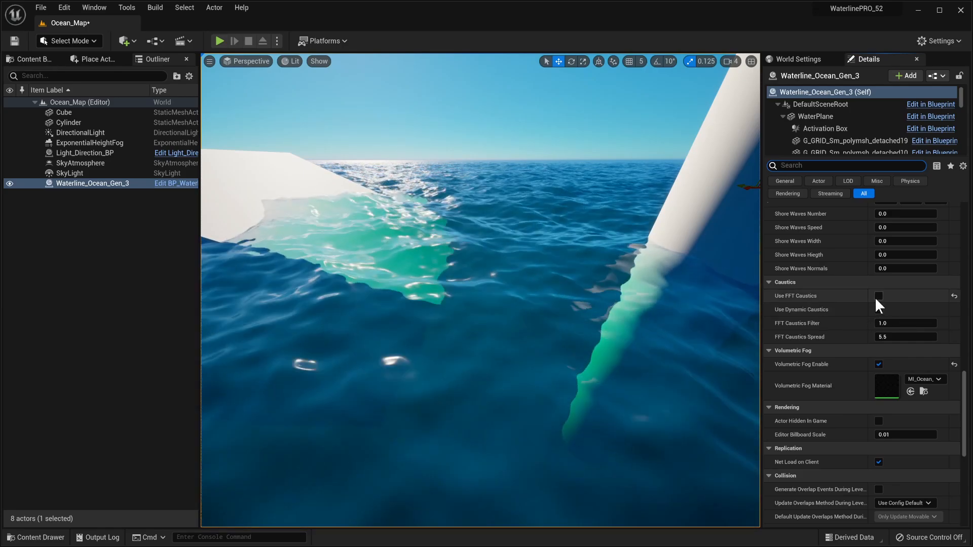
left_click(878, 296)
right_click_drag(593, 289, 602, 268)
key("q")
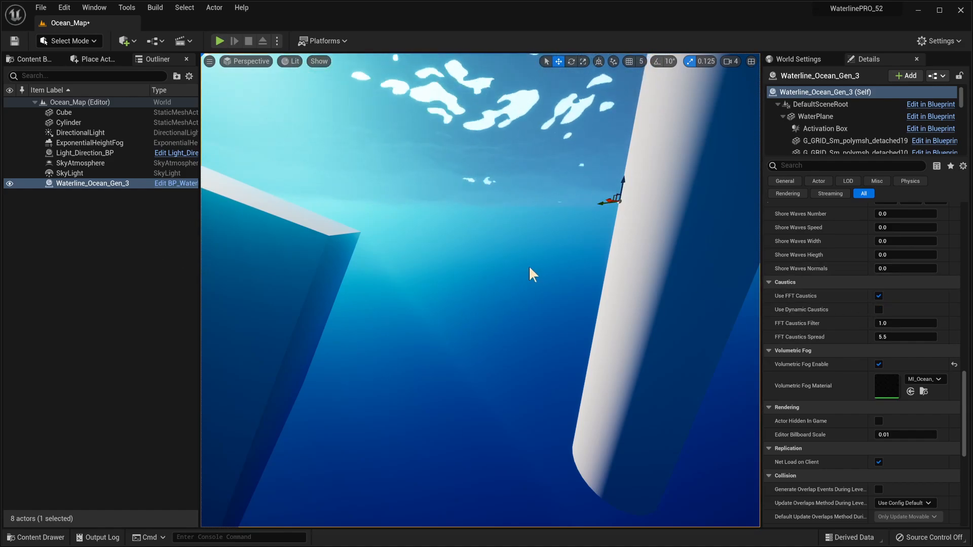
right_click_drag(529, 273, 505, 250)
key("e")
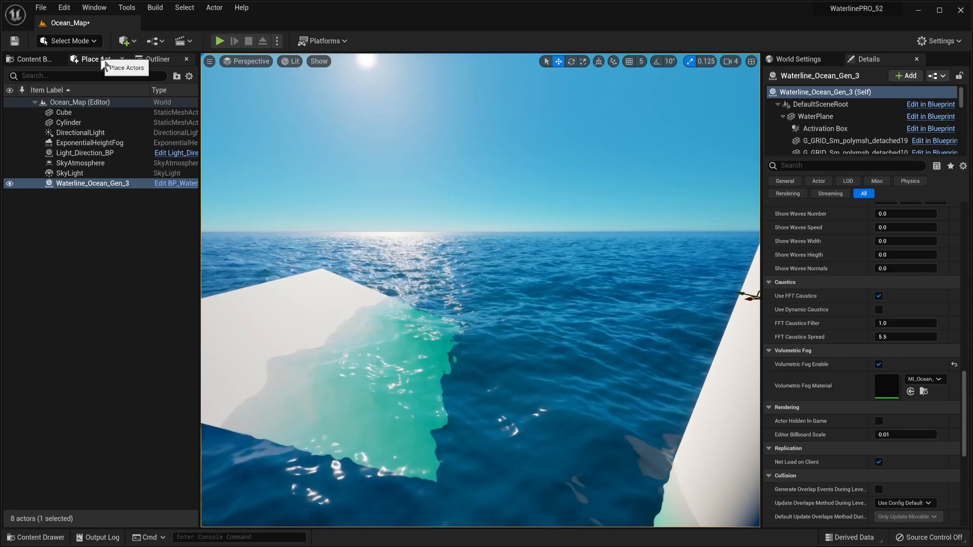
- Browse the project assets back to the 1_Ocean_Caustics folder
left_click(105, 62)
left_click(41, 61)
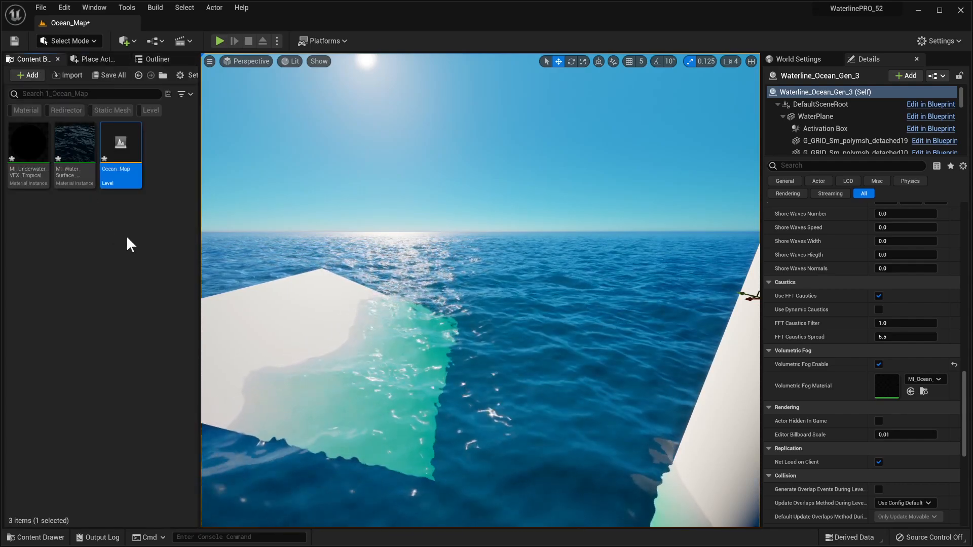
key("alt+Left")
key("alt+Left")
key("alt+Left")
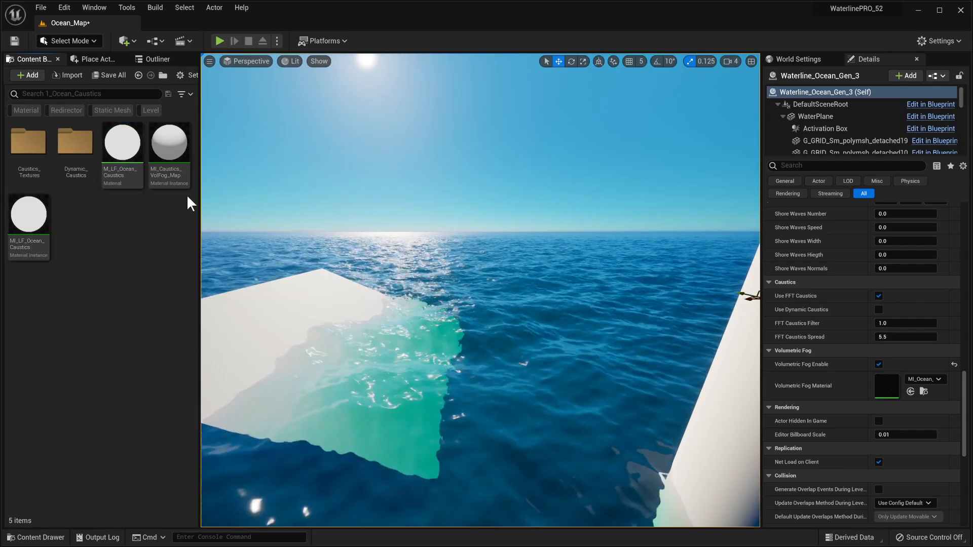
- Assign MI_LF_Ocean_Caustics as the Light Function Material of the DirectionalLight
mouse_move(365, 213)
right_mouse_down()
mouse_move(431, 228)
mouse_move(350, 203)
right_mouse_up()
key("g")
key("s")
right_click_drag(512, 290, 594, 288)
key("w")
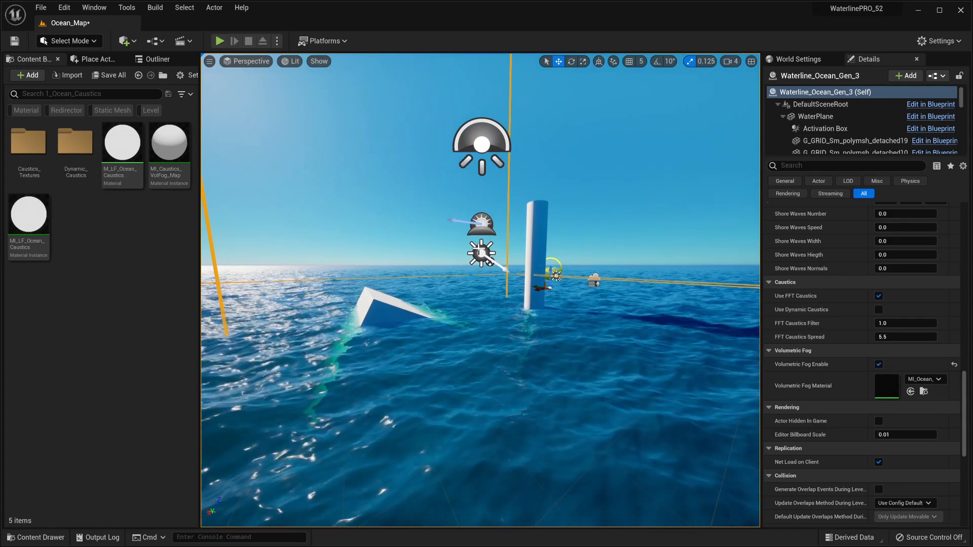
left_click(480, 249)
left_click_drag(532, 421, 536, 409)
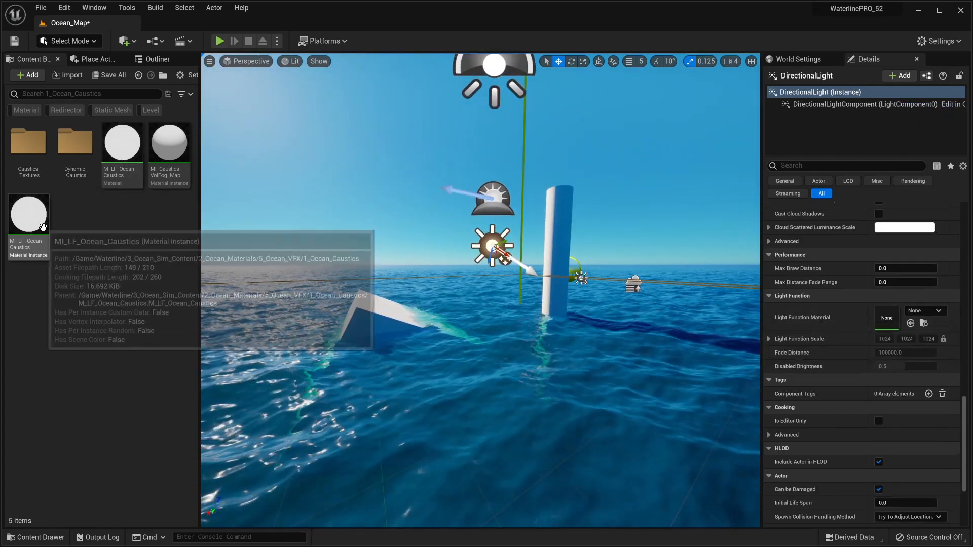
left_click_drag(35, 238, 708, 294)
left_click_drag(910, 325, 888, 325)
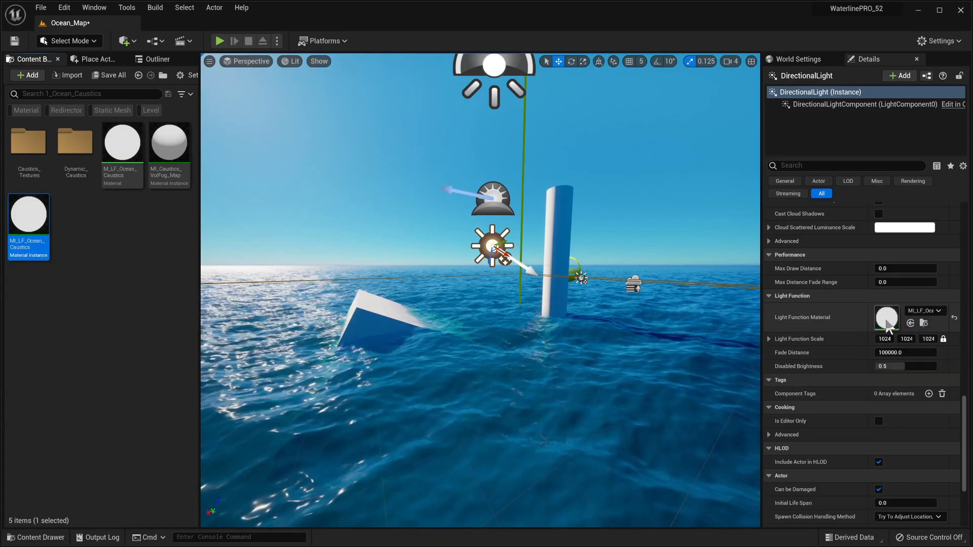
- Examine the caustics on the submerged cube and cylinder, and return the view to above the surface
right_click_drag(608, 324, 654, 355)
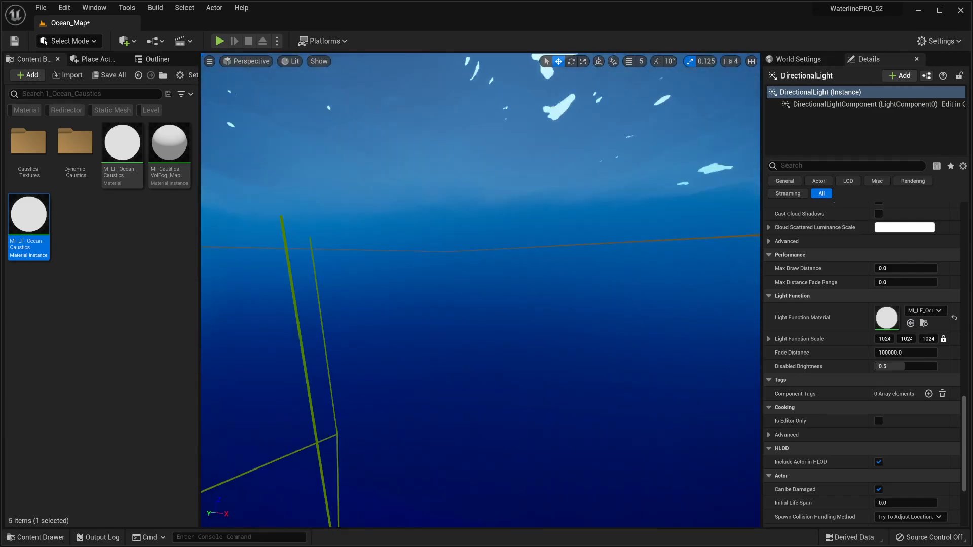
right_click_drag(616, 420, 379, 453)
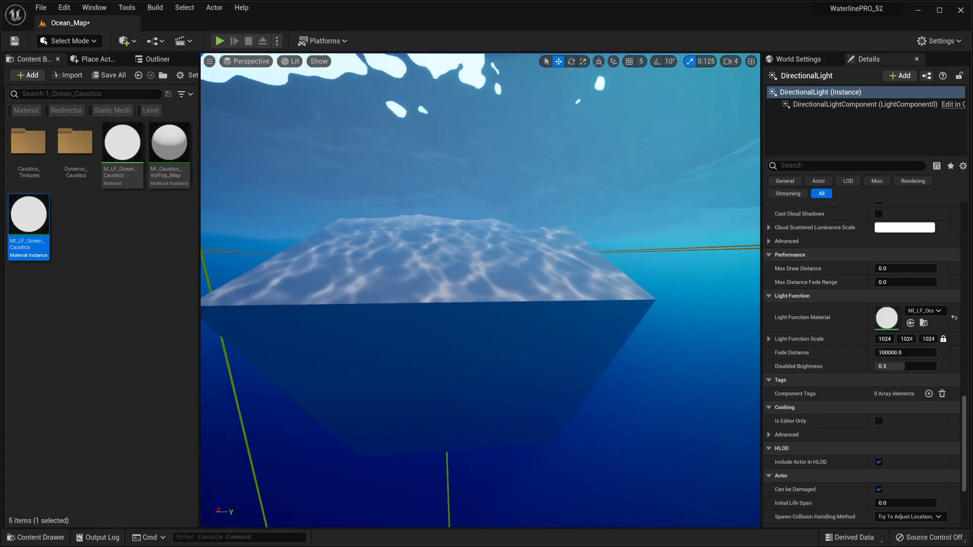
right_click_drag(379, 435, 613, 436)
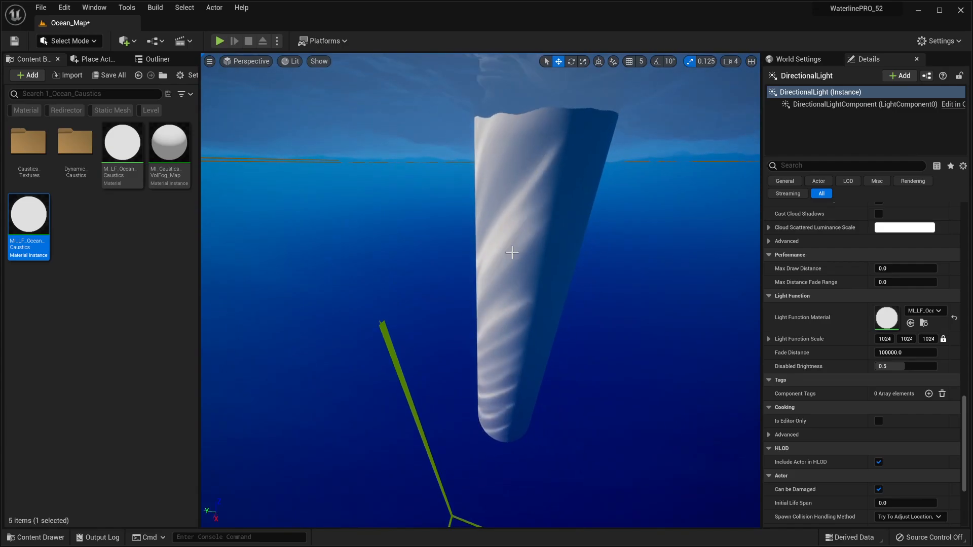
right_click_drag(511, 252, 532, 298)
key("e")
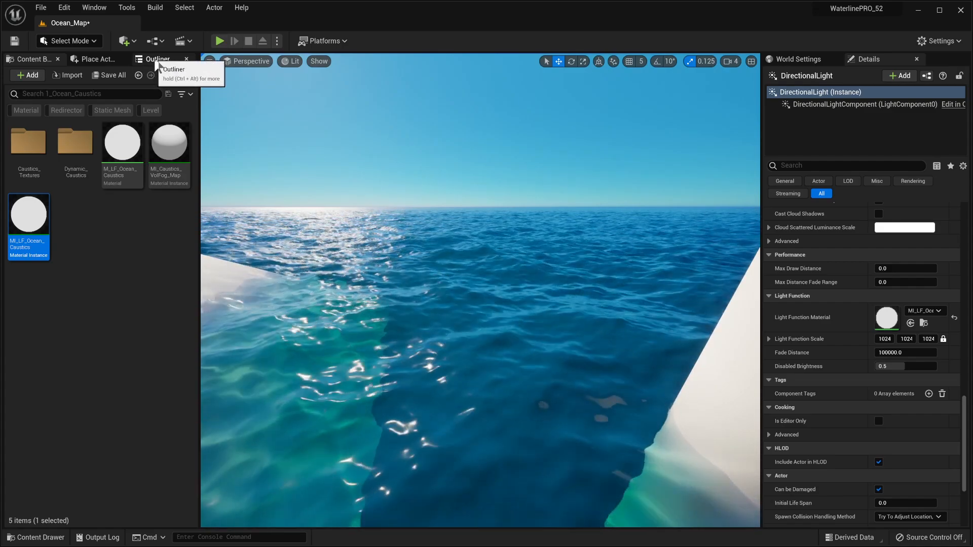
- Search the placeable actors for "dire" and place a Light_Direction_BP actor on the water between the cube and the cylinder
left_click(158, 61)
left_click(99, 59)
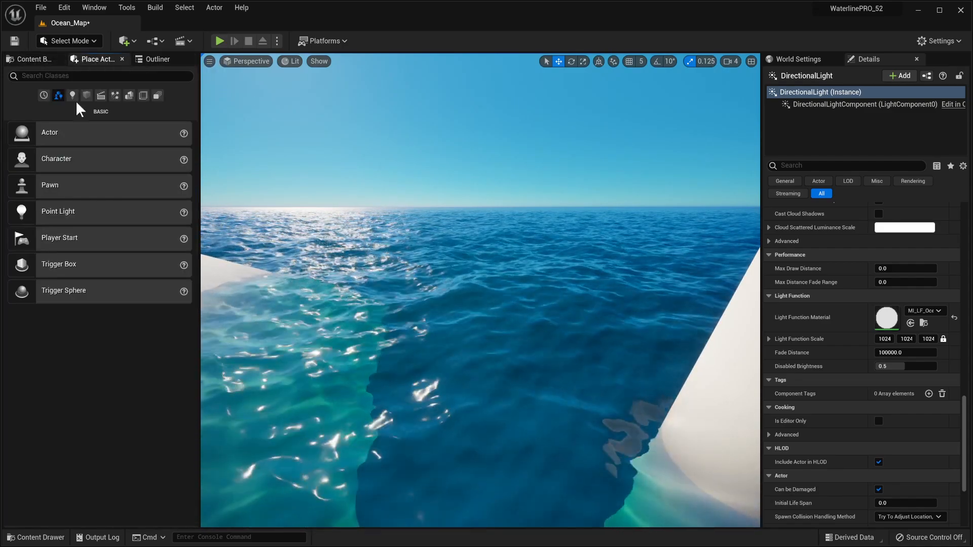
left_click(66, 71)
type("d")
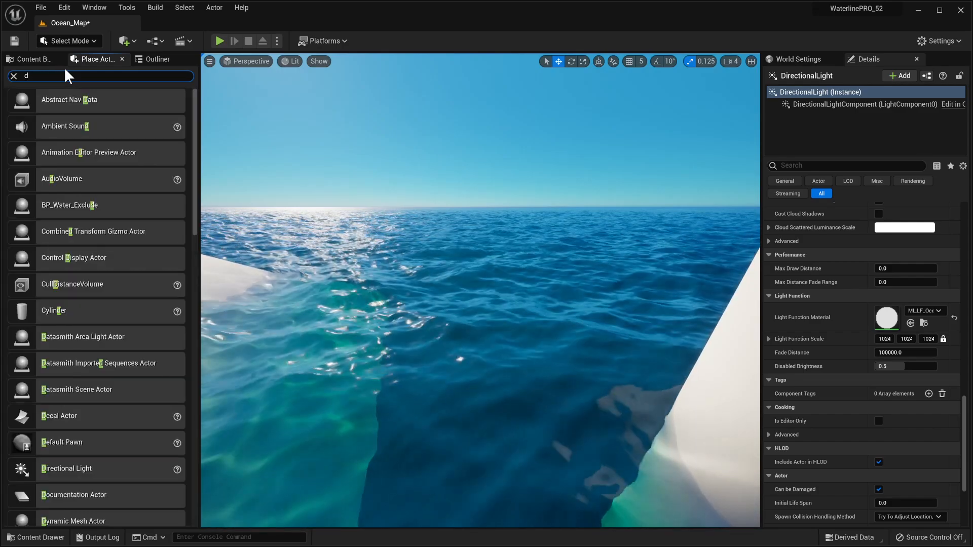
type("fiire")
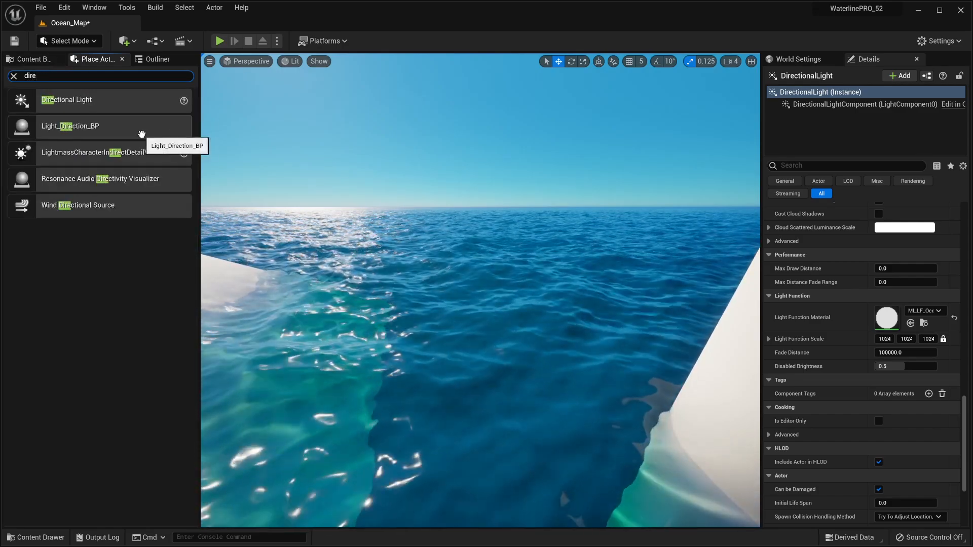
left_click_drag(442, 359, 443, 353)
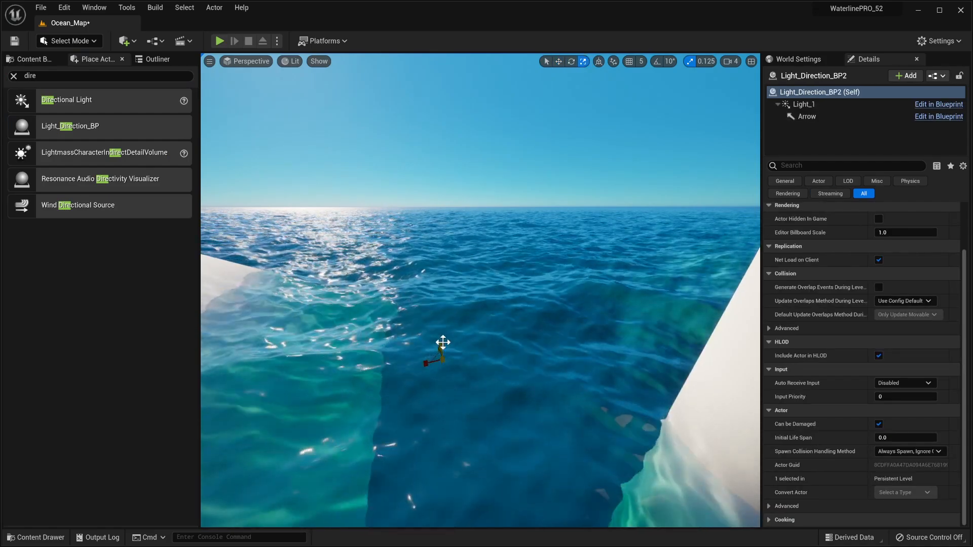
- Rotate the placed light direction actor freehand and compare the caustics below and above the surface
key("w")
right_click_drag(467, 253, 467, 252)
key("e")
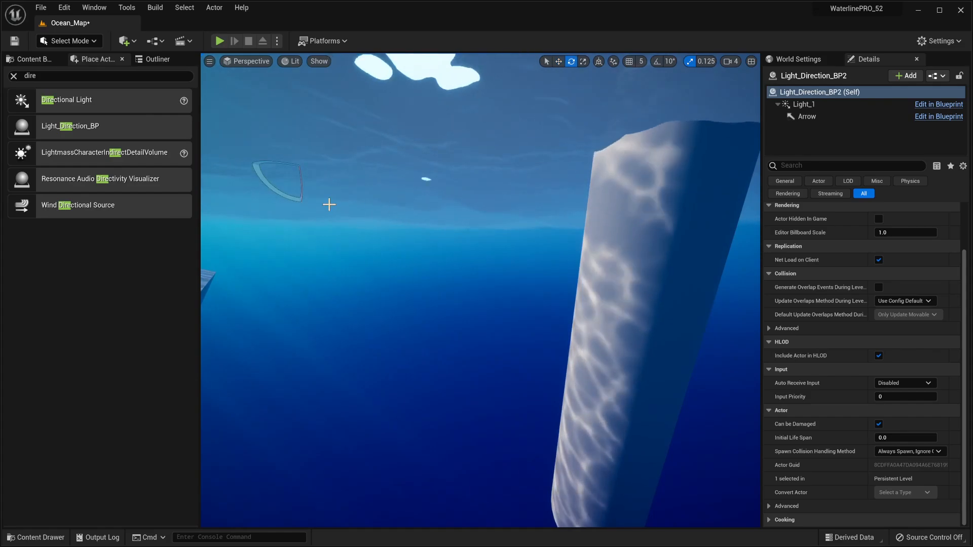
left_click_drag(292, 194, 273, 198)
left_click_drag(237, 170, 251, 155)
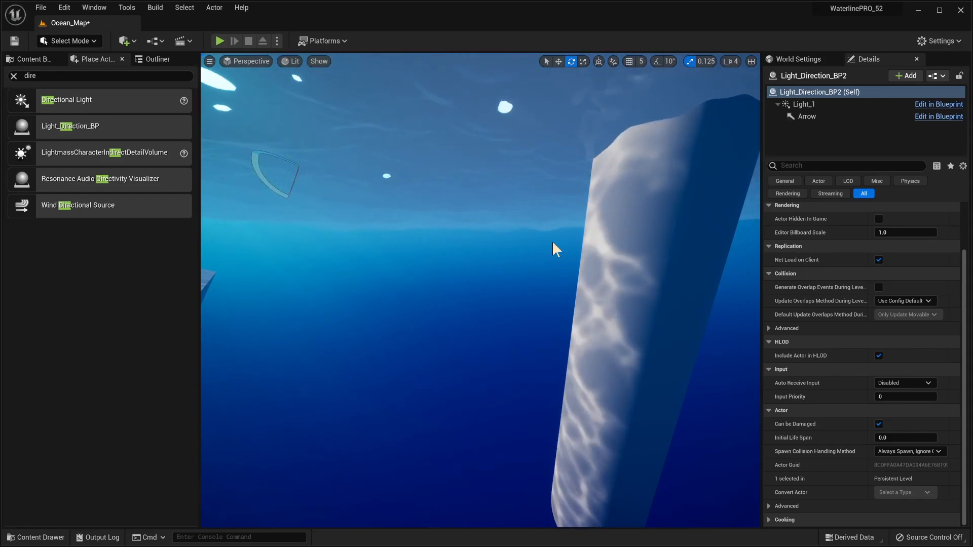
right_click_drag(521, 265, 450, 260)
key("e")
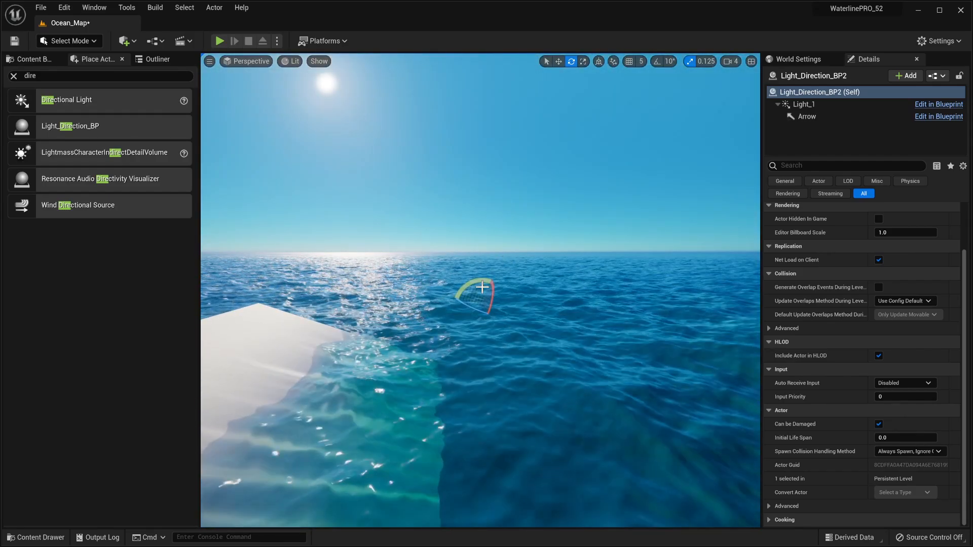
left_click_drag(458, 293, 455, 303)
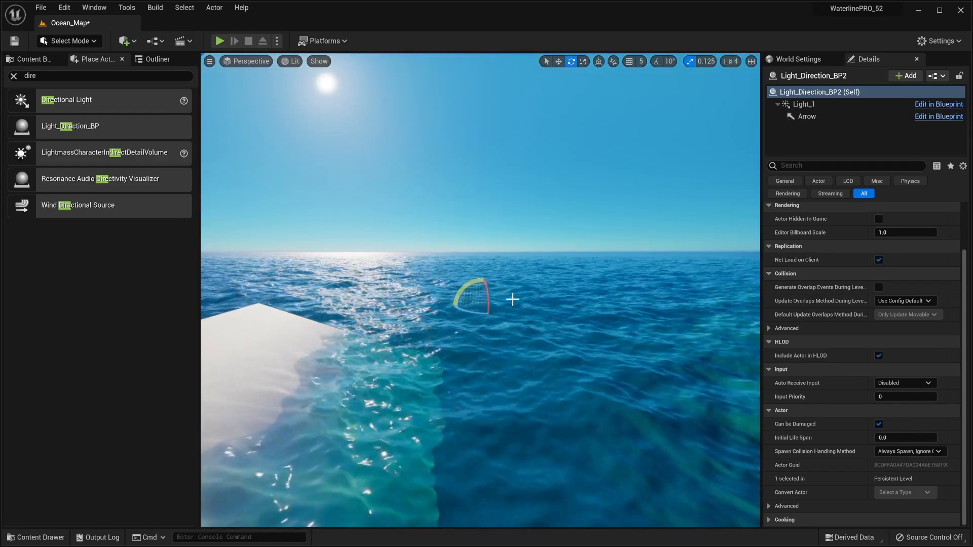
- Copy the DirectionalLight's rotation and paste it onto the Light_Direction_BP2 actor
right_click_drag(512, 300, 625, 311)
key("g")
right_click_drag(324, 242, 345, 240)
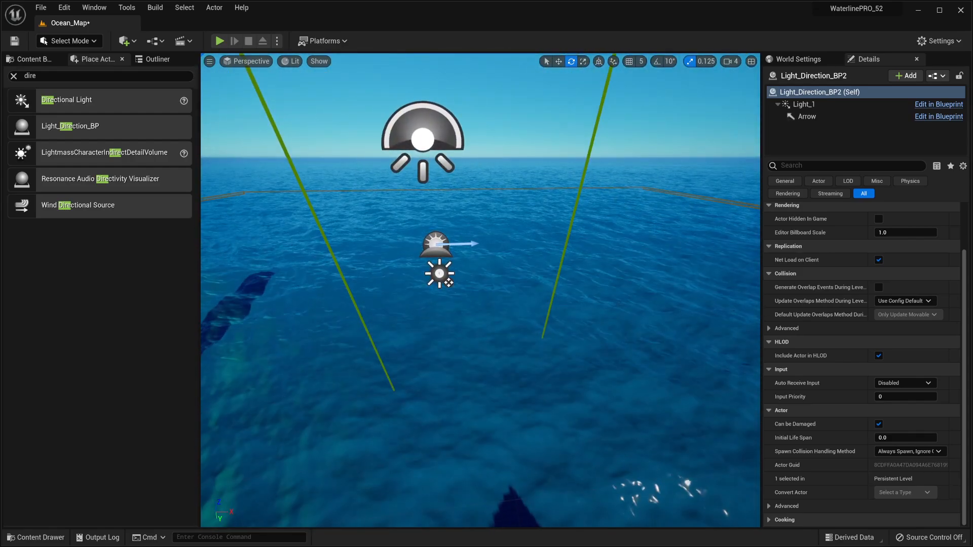
left_click(441, 275)
right_click_drag(440, 275, 324, 268)
scroll(906, 277, "up", 2)
scroll(905, 274, "up", 1)
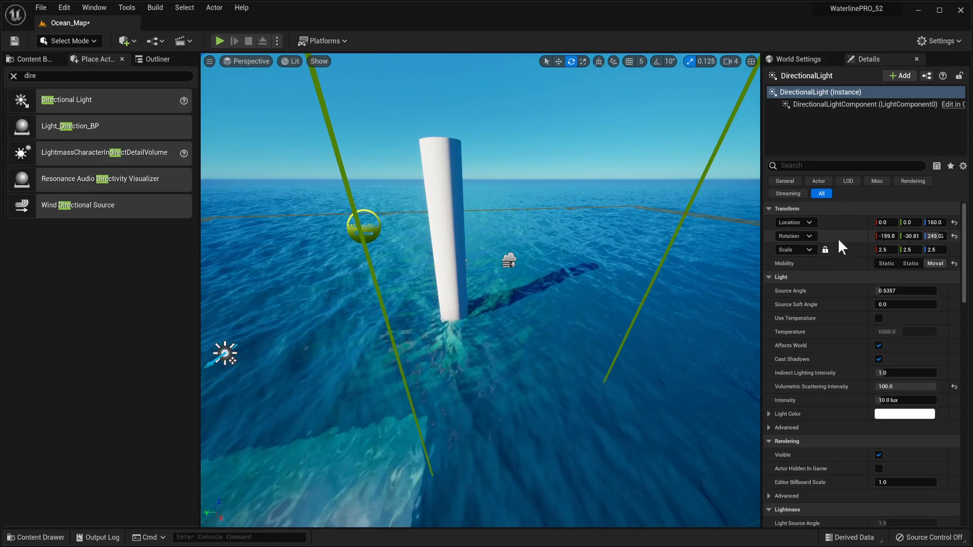
right_click_drag(584, 303, 471, 285)
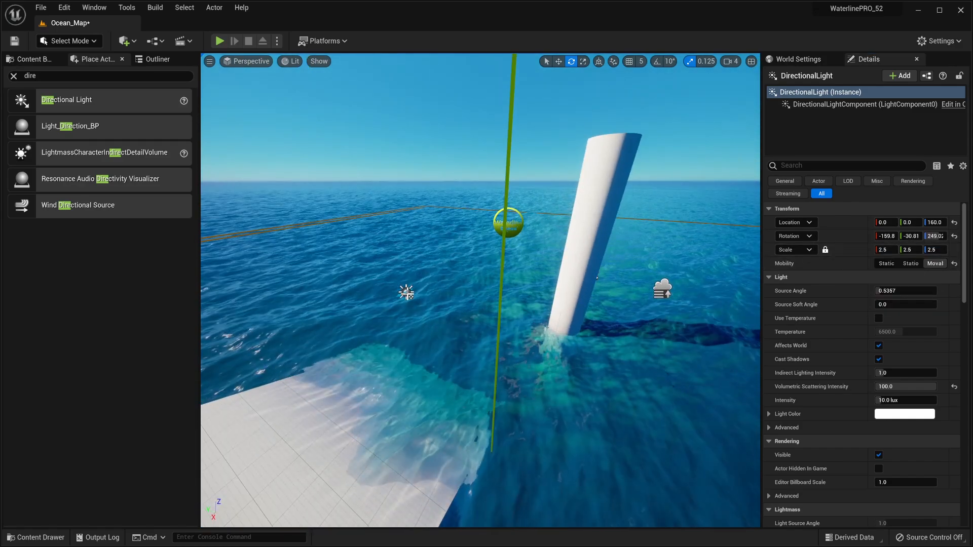
left_click(406, 292)
right_click(836, 238)
left_click(878, 255)
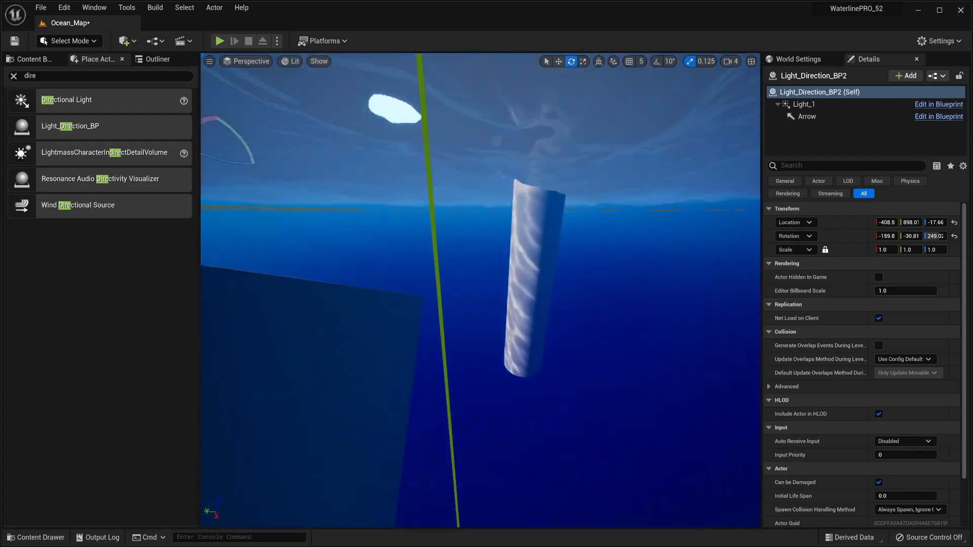
- Inspect the underwater caustics and light shafts around the cube and the cylinder
right_click_drag(481, 290, 607, 282)
right_click_drag(456, 331, 704, 367)
right_click_drag(480, 324, 629, 299)
right_click_drag(521, 346, 523, 311)
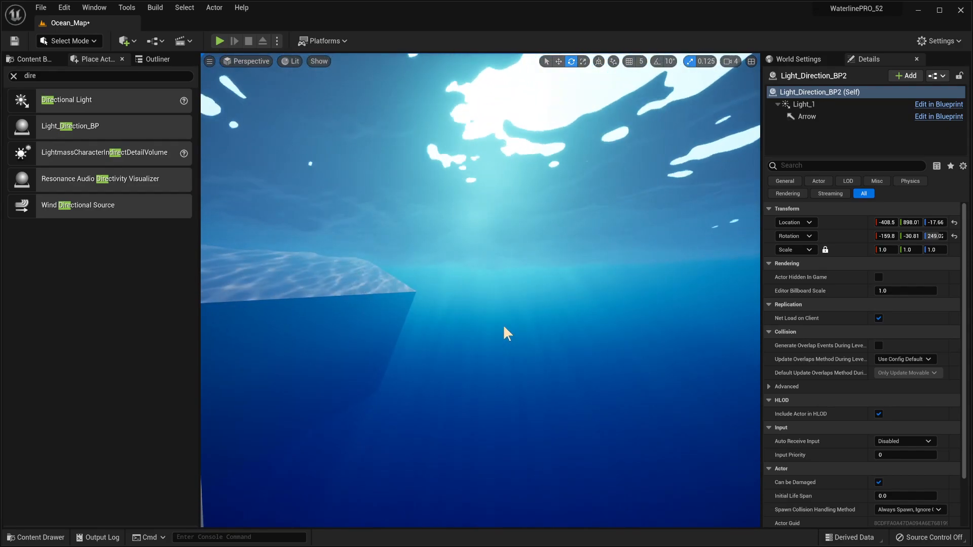
right_click_drag(522, 344, 537, 350)
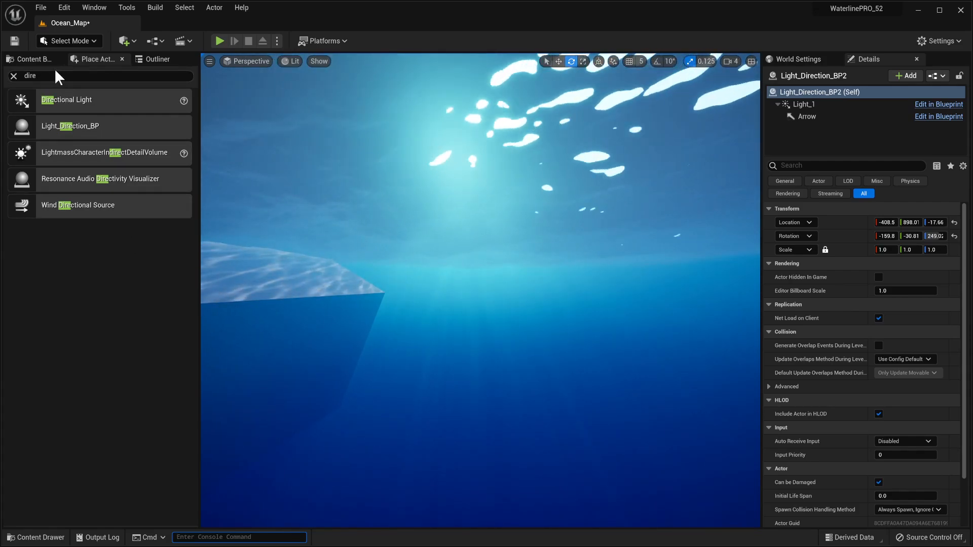
- Browse the 2_Ocean_Volumetrics and 1_Ocean_Caustics folders, including Dynamic_Caustics, for the volumetric fog asset
left_click(34, 59)
left_click(103, 226)
key("alt+Left")
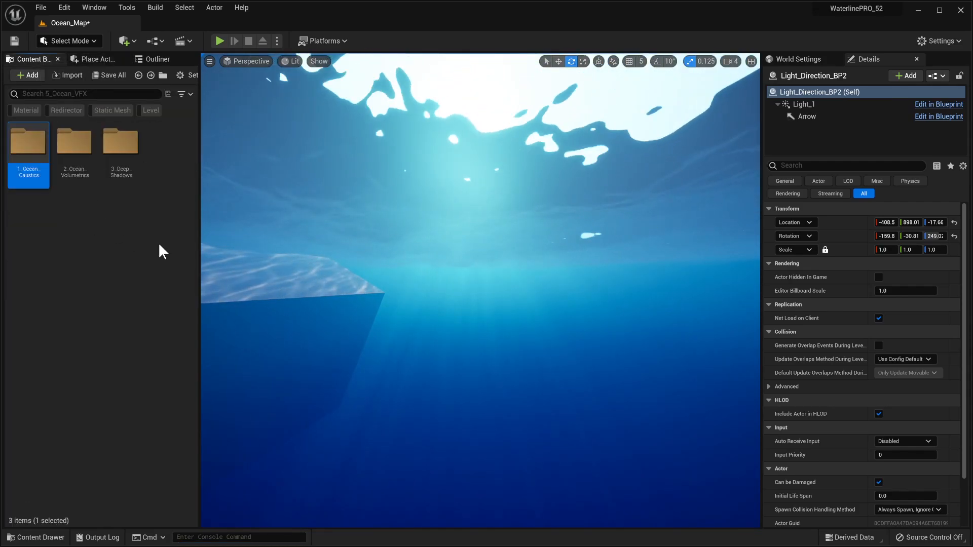
double_click(74, 144)
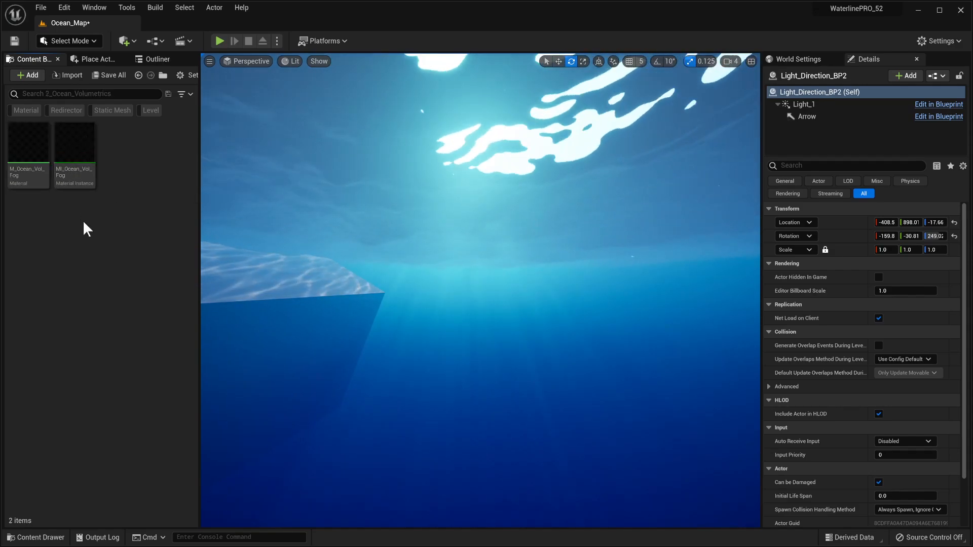
double_click(20, 168)
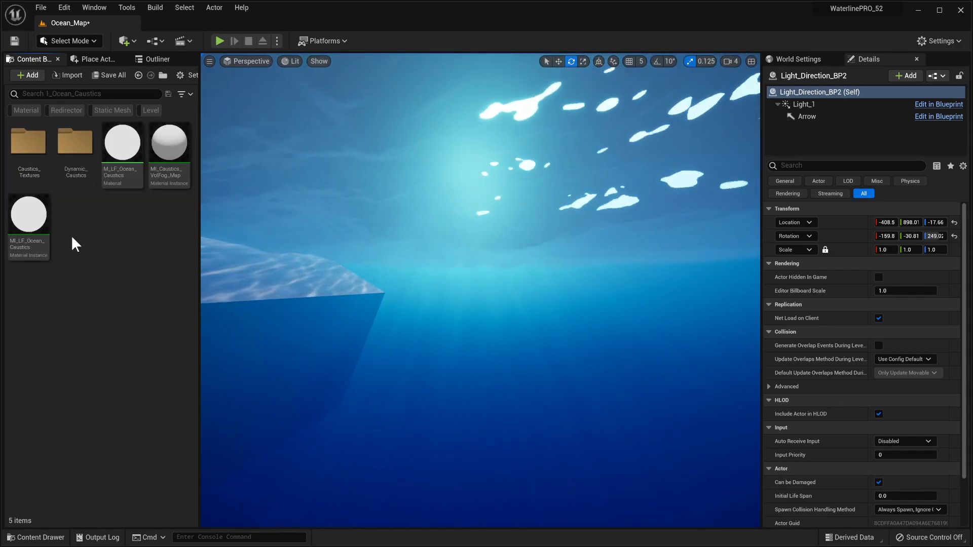
double_click(23, 173)
key("alt+Left")
double_click(83, 162)
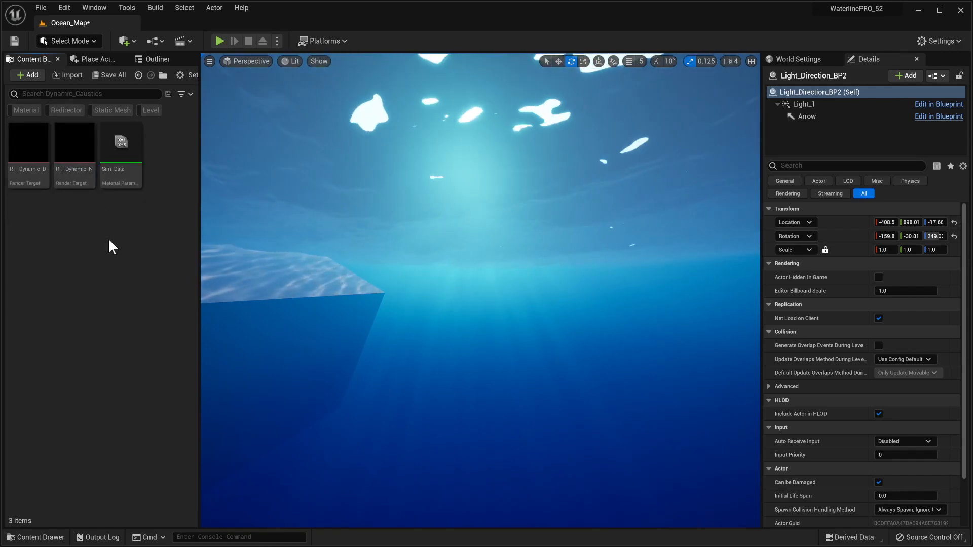
- Search the project assets for "fog", place BP_Underwater_VolFog underwater near the cube, and inspect the scene around it
key("alt+Left")
key("alt+Left")
type("fog")
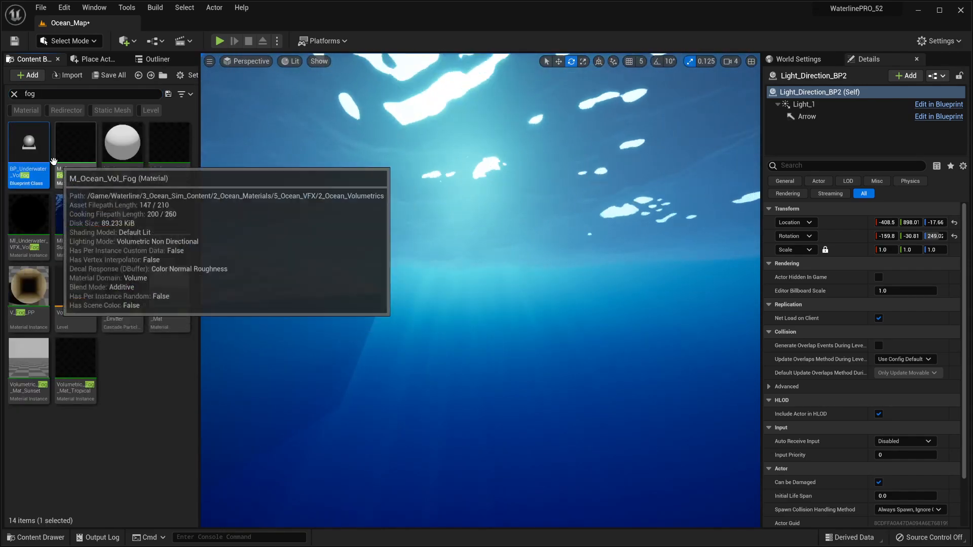
left_click_drag(238, 234, 298, 282)
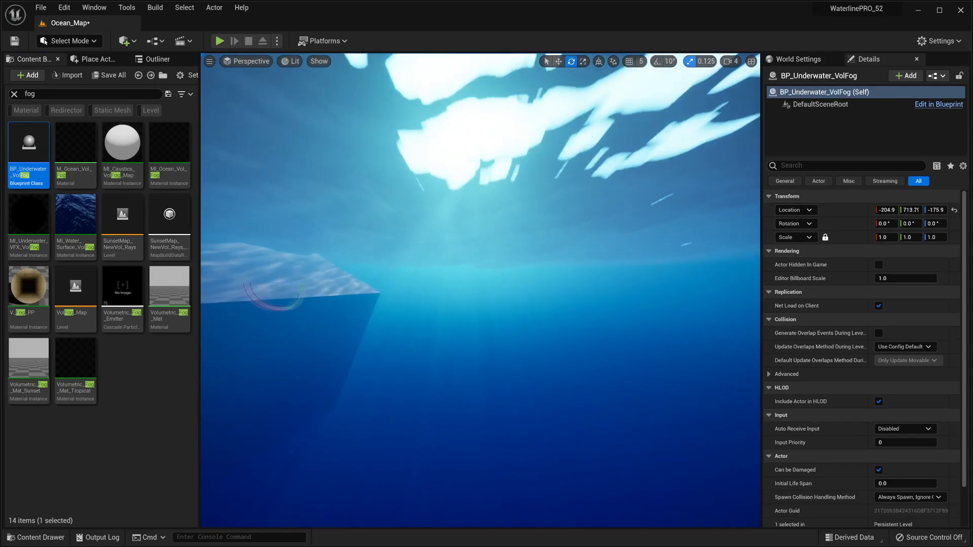
right_click_drag(324, 282, 207, 304)
right_click_drag(449, 343, 355, 274)
right_click_drag(577, 263, 513, 291)
right_click_drag(487, 259, 560, 260)
- Raise the volumetric fog Extinction Scale of the ExponentialHeightFog to about 6.48 while viewing the scene underwater
left_click(152, 59)
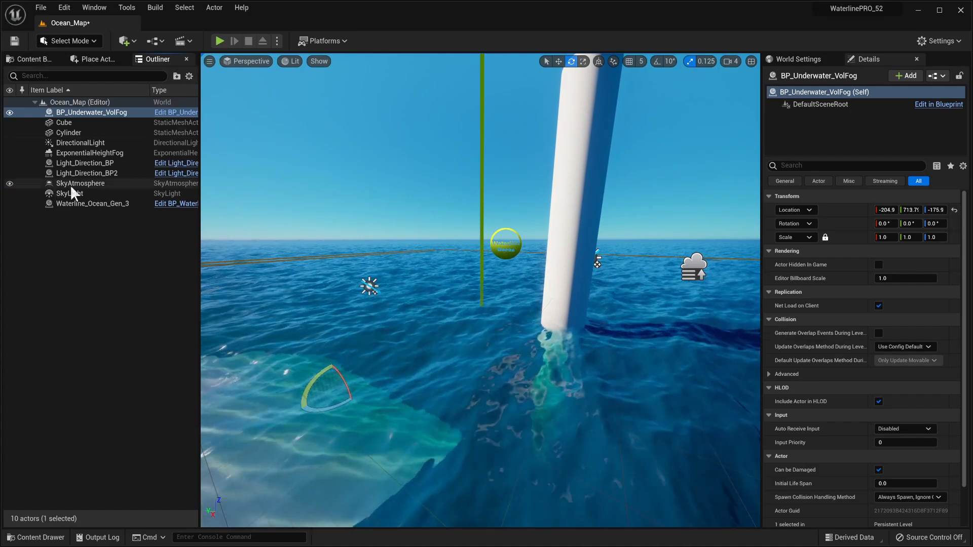
left_click(99, 155)
right_click_drag(456, 263, 537, 253)
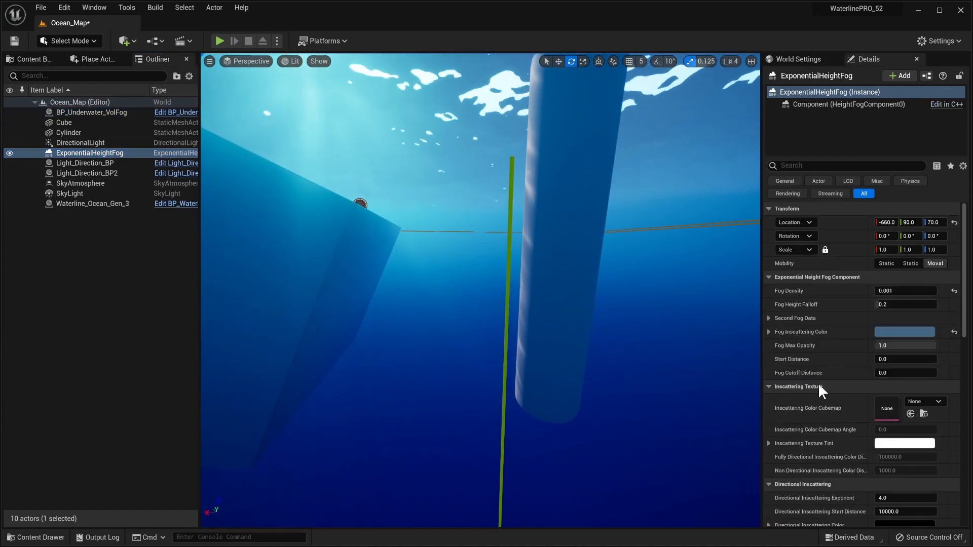
scroll(834, 381, "down", 8)
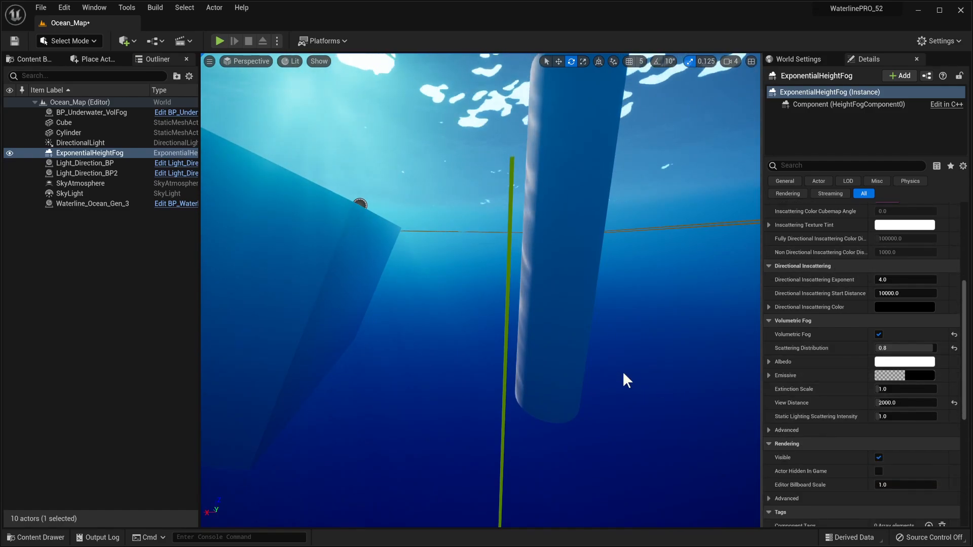
right_click_drag(623, 374, 673, 401)
right_click_drag(628, 370, 679, 388)
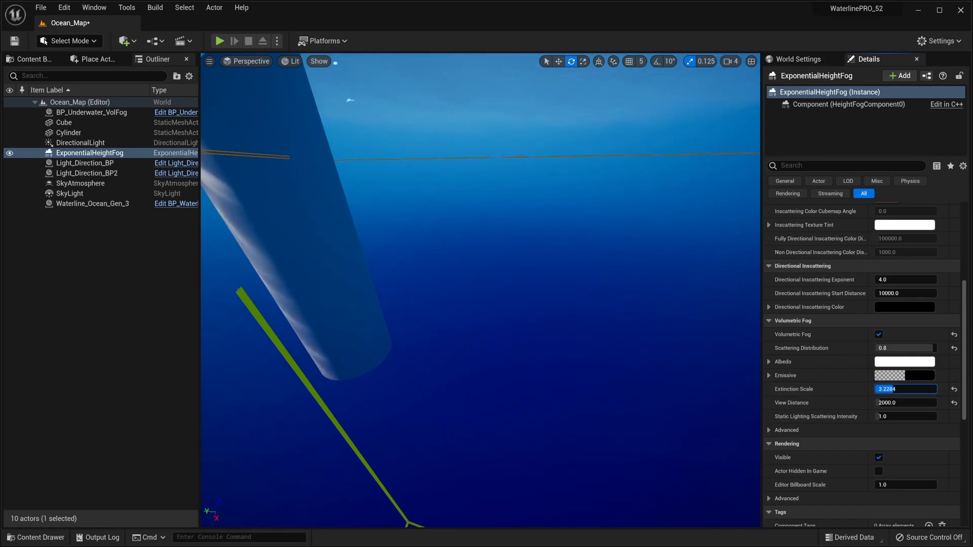
right_click_drag(618, 350, 527, 324)
left_click_drag(890, 389, 927, 389)
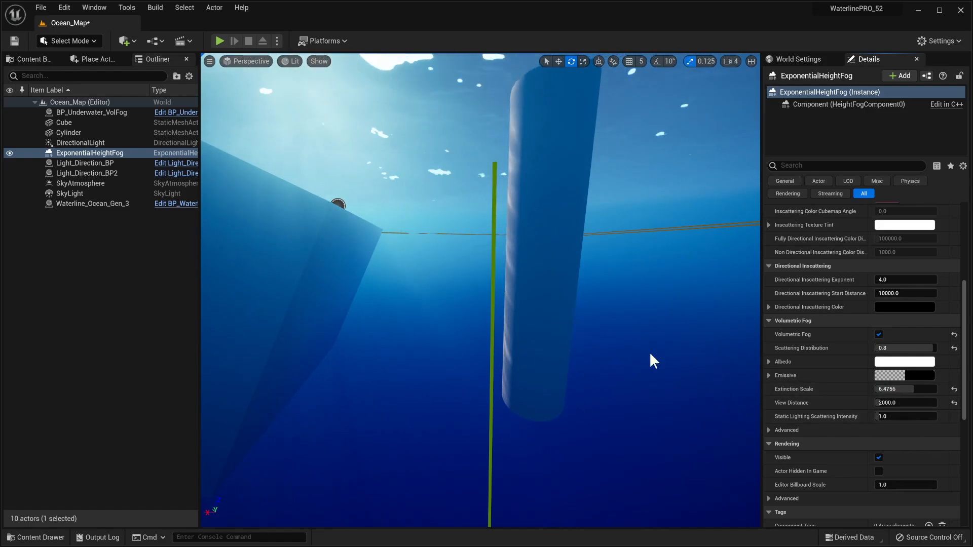
- Set the ExponentialHeightFog's Scattering Distribution to 0.4
right_click_drag(654, 360, 657, 349)
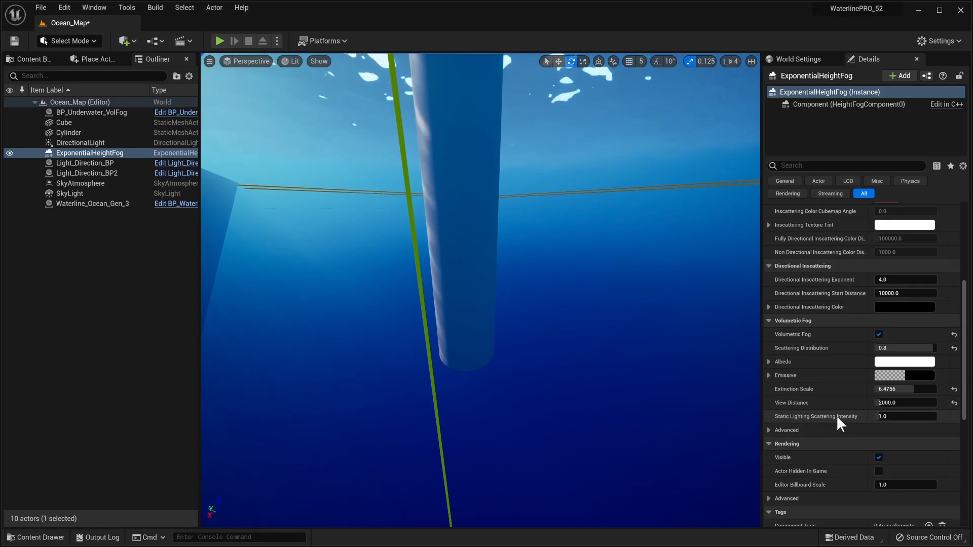
left_click_drag(906, 348, 917, 348)
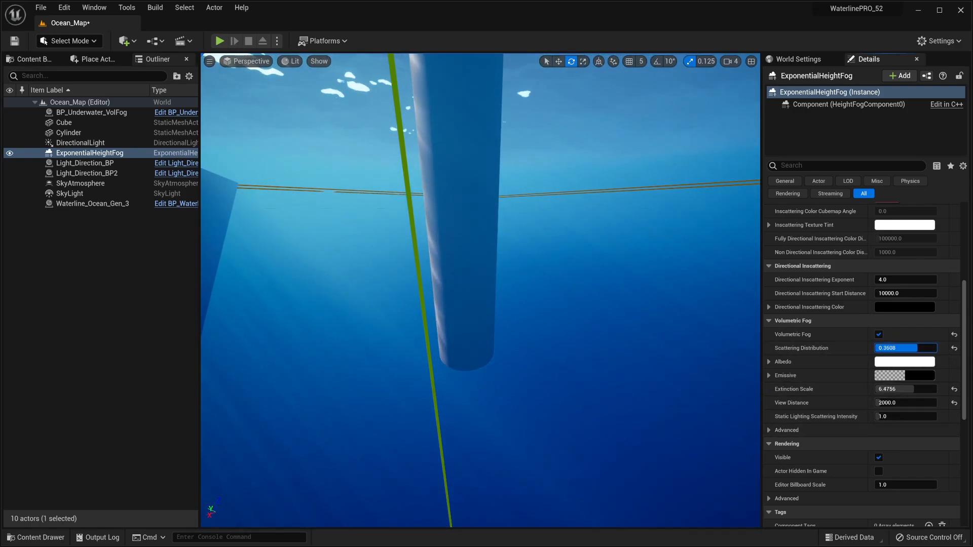
type("0.4")
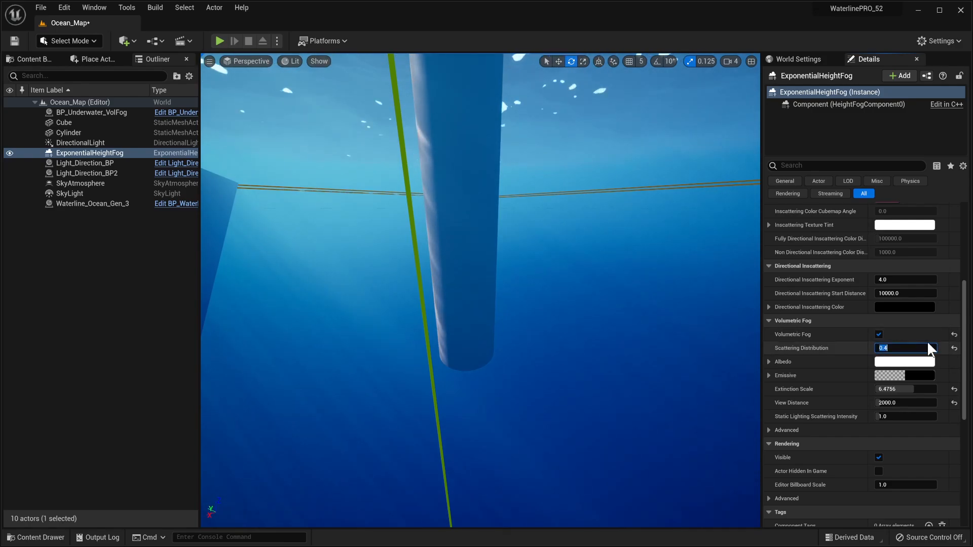
- Apply the Scattering Distribution of 0.4 and examine the underwater light shafts around the cylinder and cube
key("Return")
right_click_drag(456, 284, 619, 274)
right_click_drag(450, 399, 732, 342)
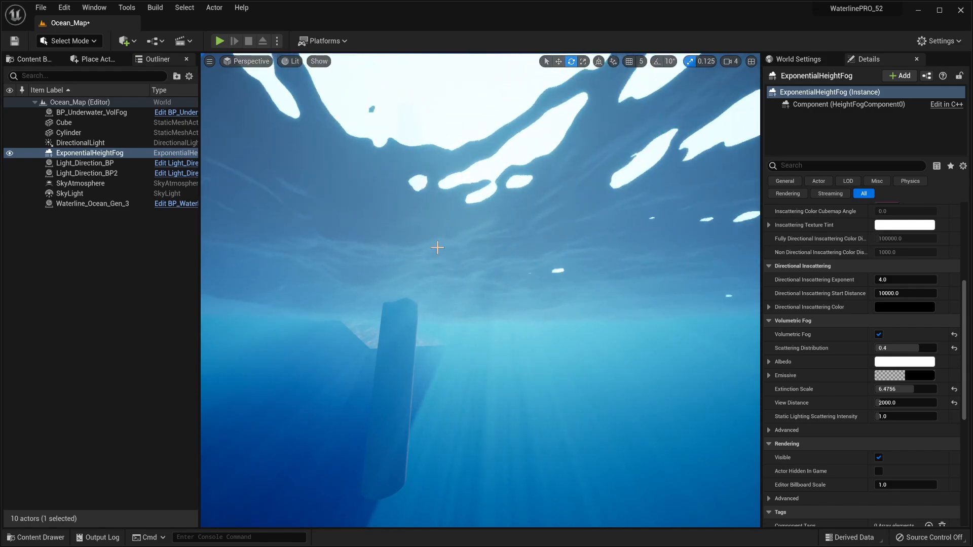
right_click_drag(437, 248, 492, 310)
- Search the project settings for "shadow", change the Shadow Map Method to Virtual Shadow Maps (Beta), and return to Ocean_Map
left_click(48, 9)
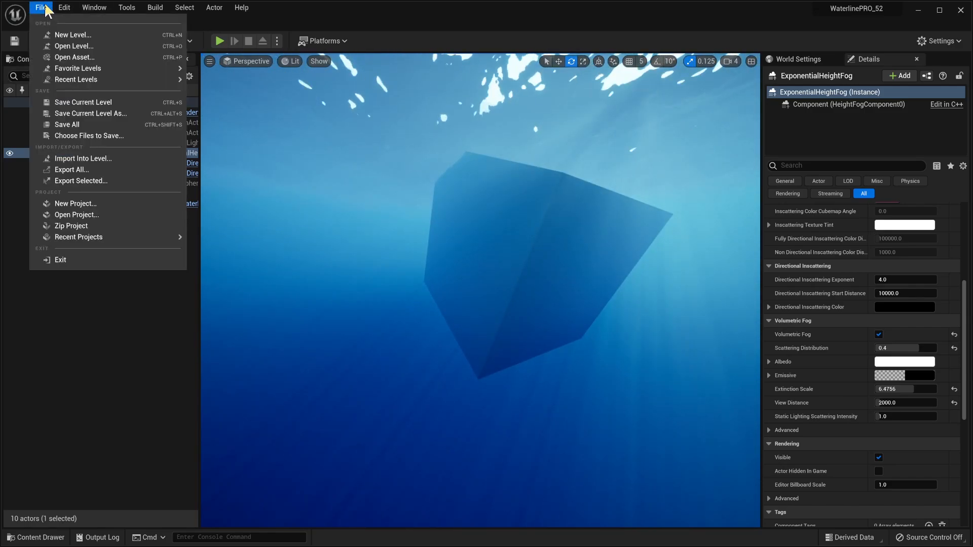
mouse_move(68, 10)
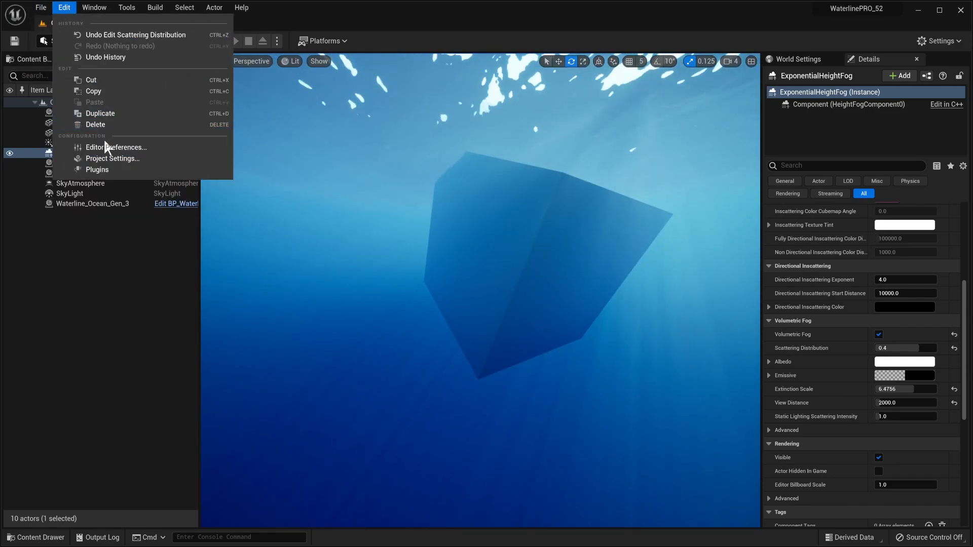
left_click(113, 158)
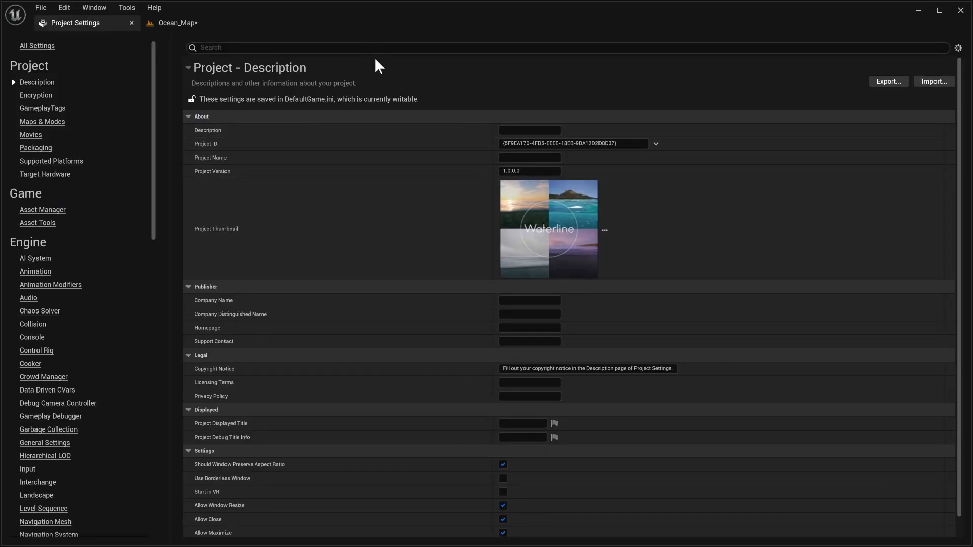
left_click(377, 47)
type("sh")
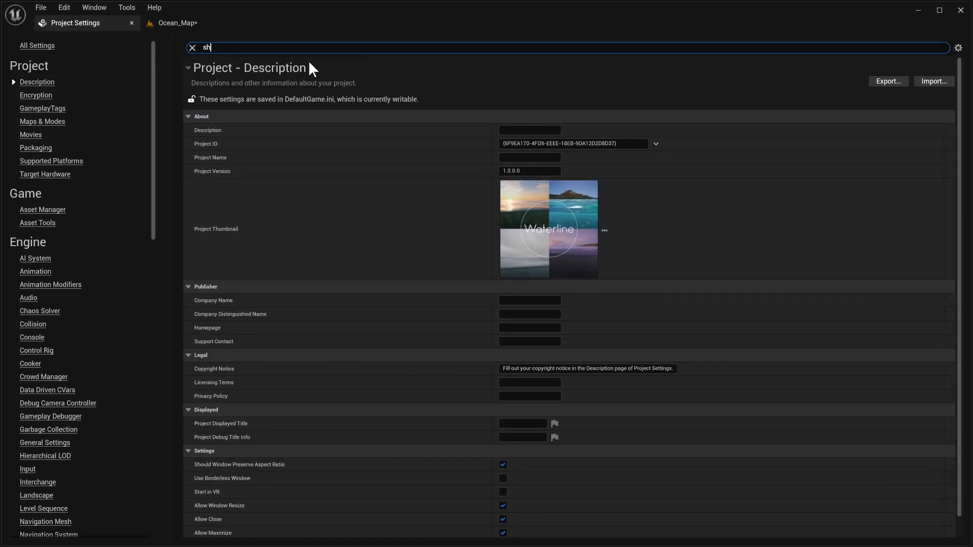
type("ado")
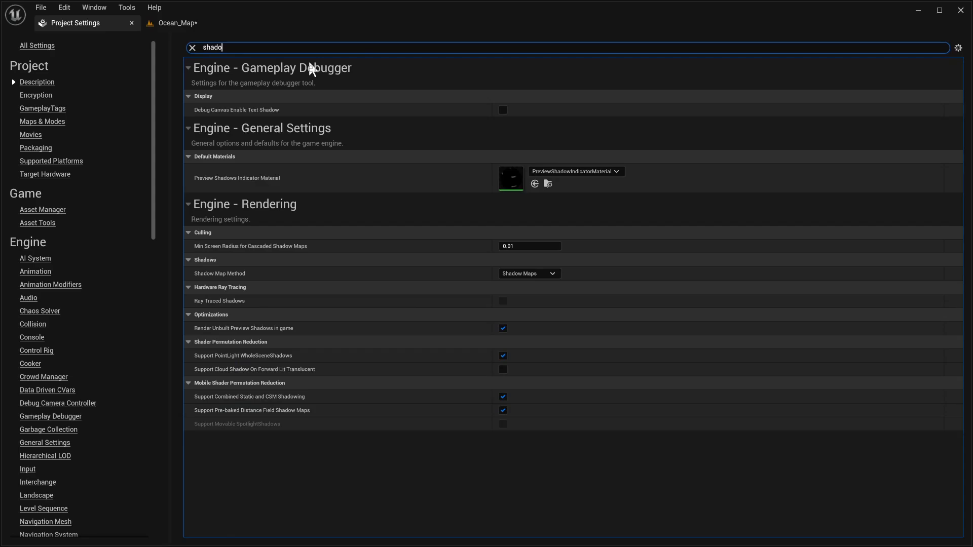
type("w")
left_click(525, 270)
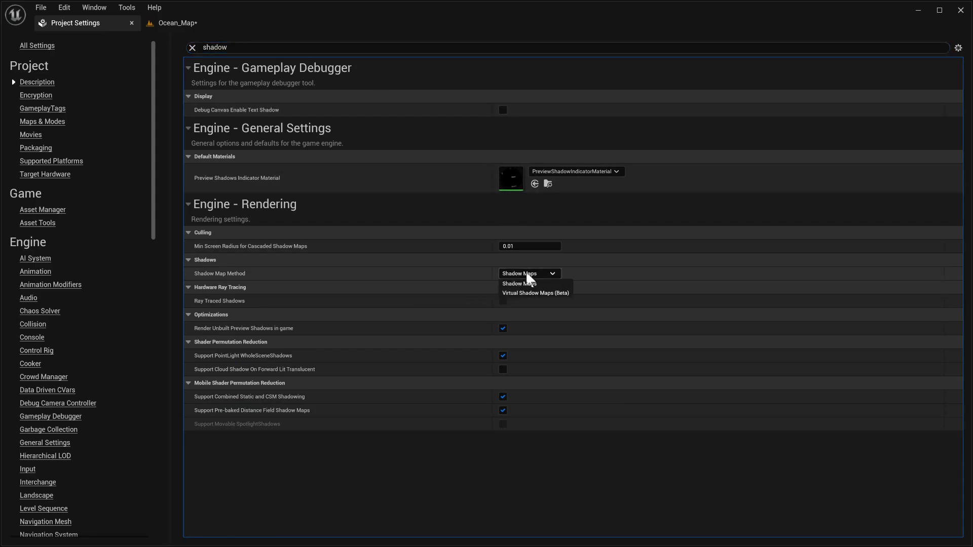
left_click(532, 286)
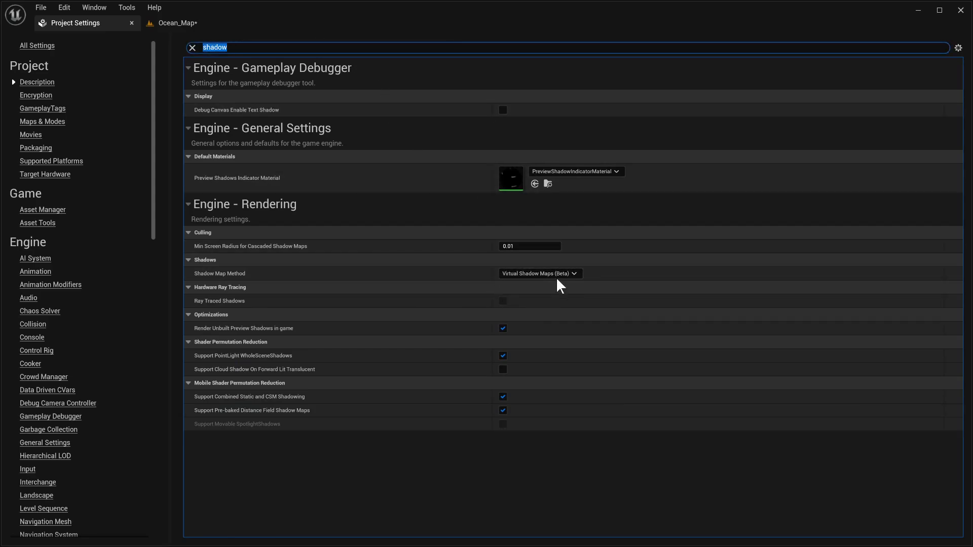
left_click(202, 24)
- Change the Underwater Surface Color in the Waterline ocean's Water Surface Material to a dark teal and close the material editor
right_click_drag(406, 202, 421, 175)
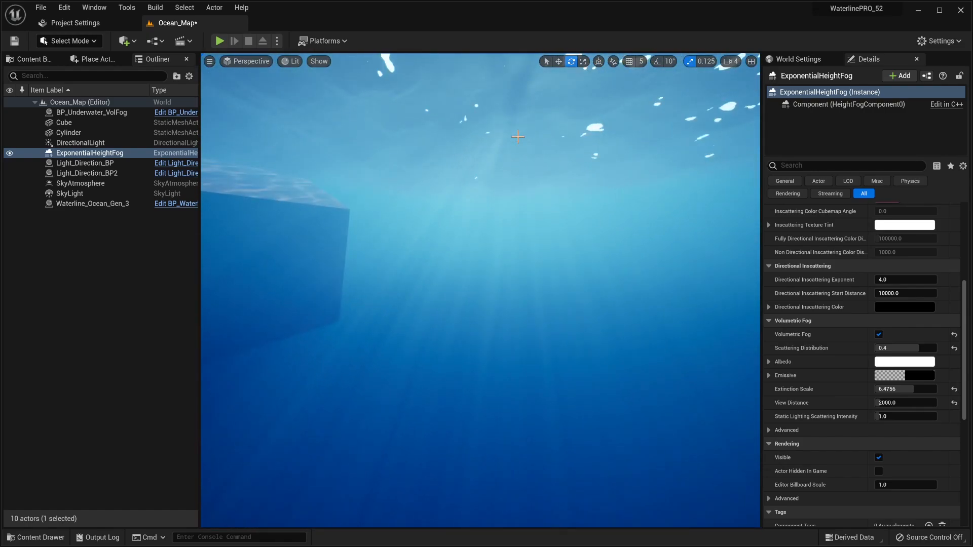
left_click(514, 135)
scroll(890, 398, "up", 9)
right_click_drag(644, 284, 626, 258)
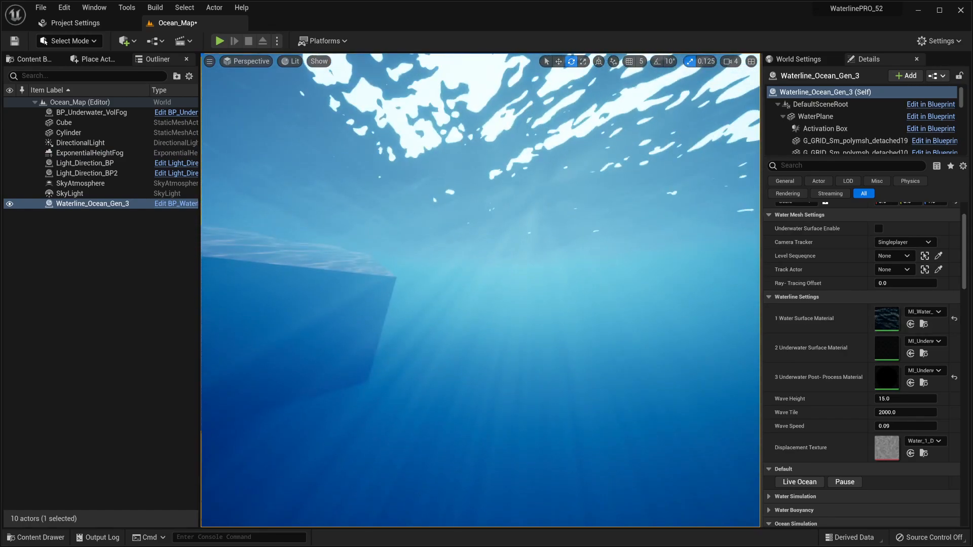
double_click(876, 320)
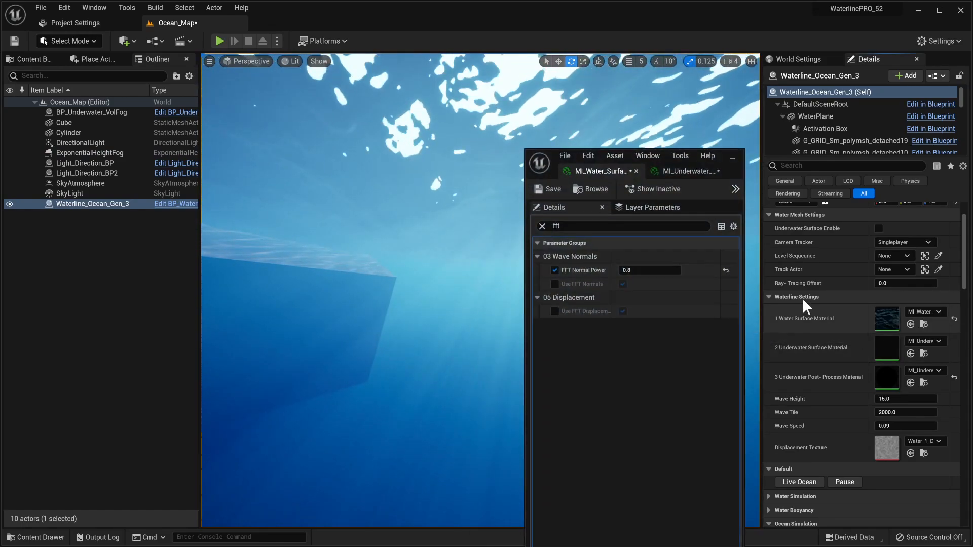
left_click(633, 229)
type("under")
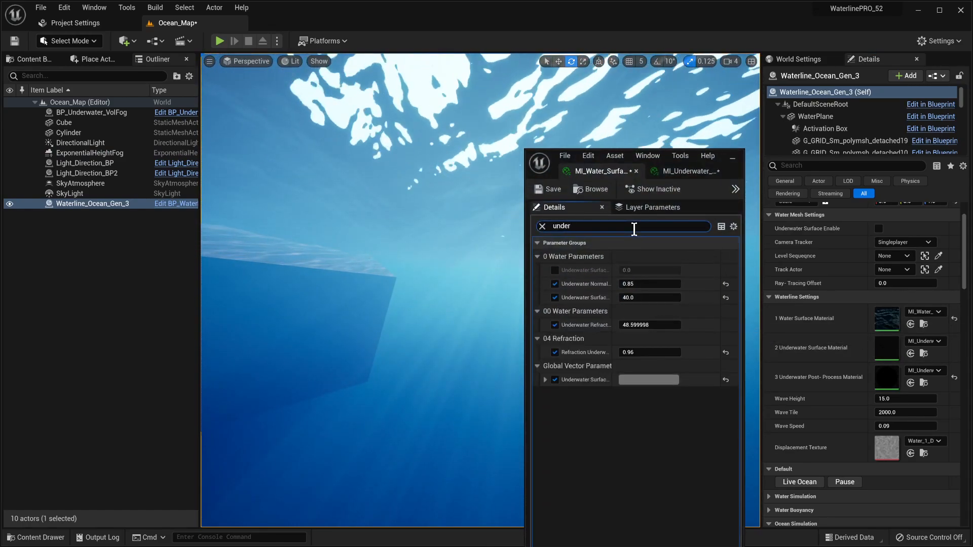
left_click(646, 377)
left_click(669, 321)
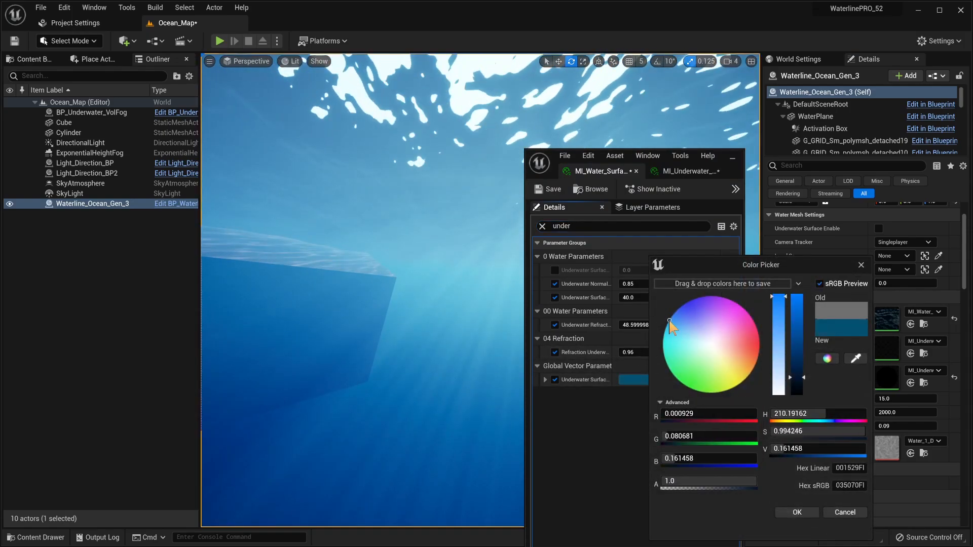
left_click(799, 511)
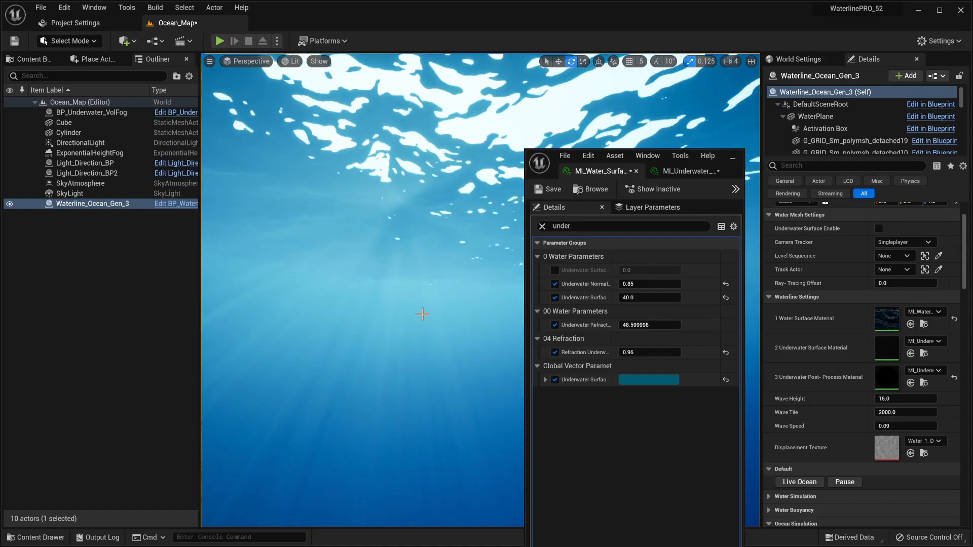
left_click_drag(745, 170, 824, 169)
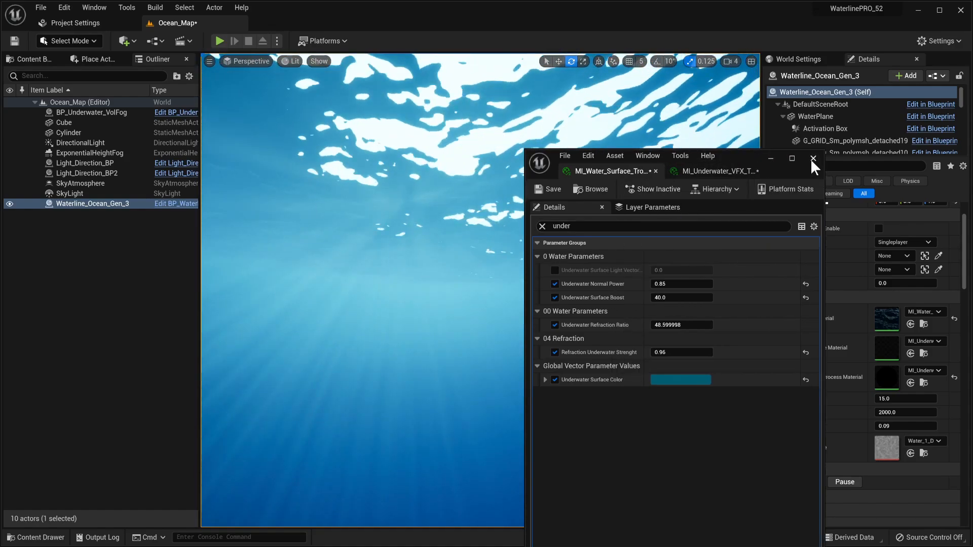
left_click(812, 158)
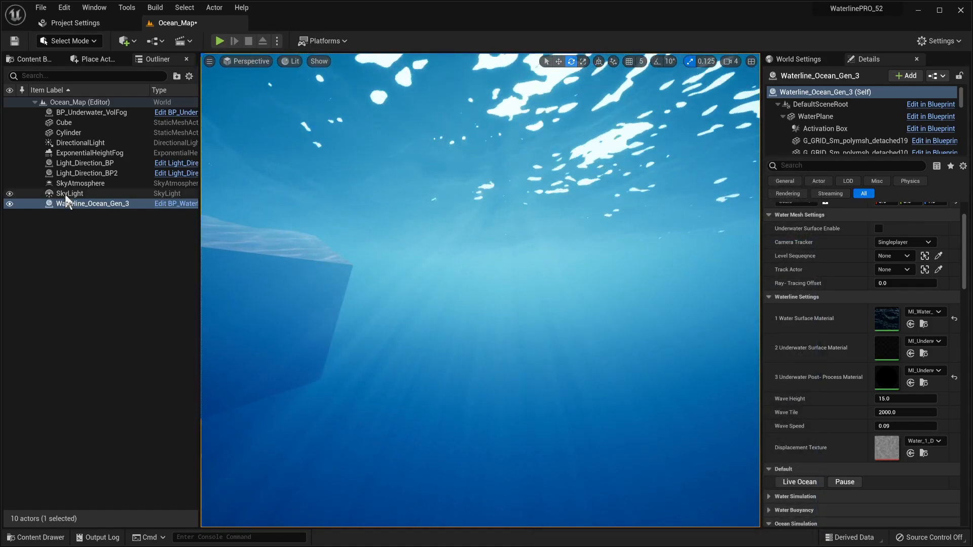
- Turn the SkyLight's Cast Volumetric Shadow off and back on to compare its effect on the underwater scene
left_click(74, 194)
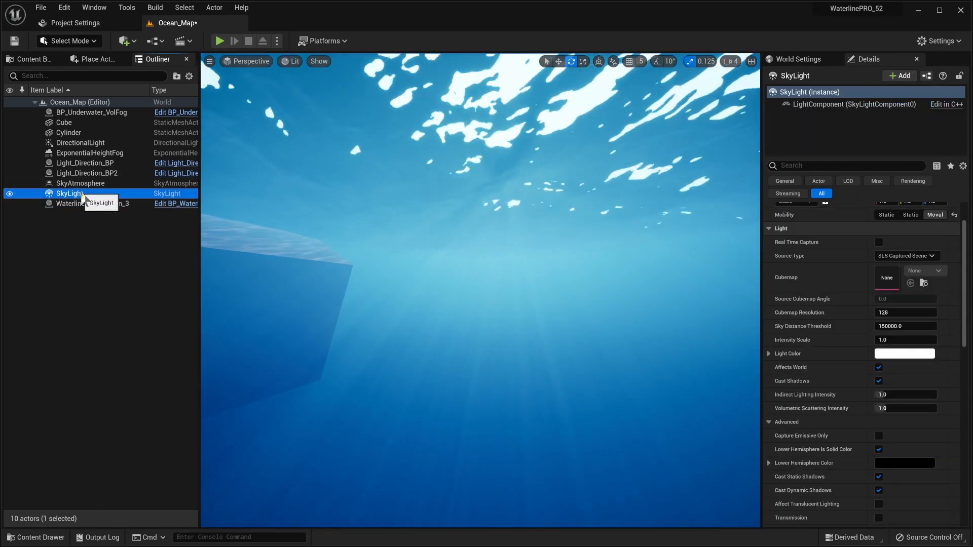
left_click(791, 166)
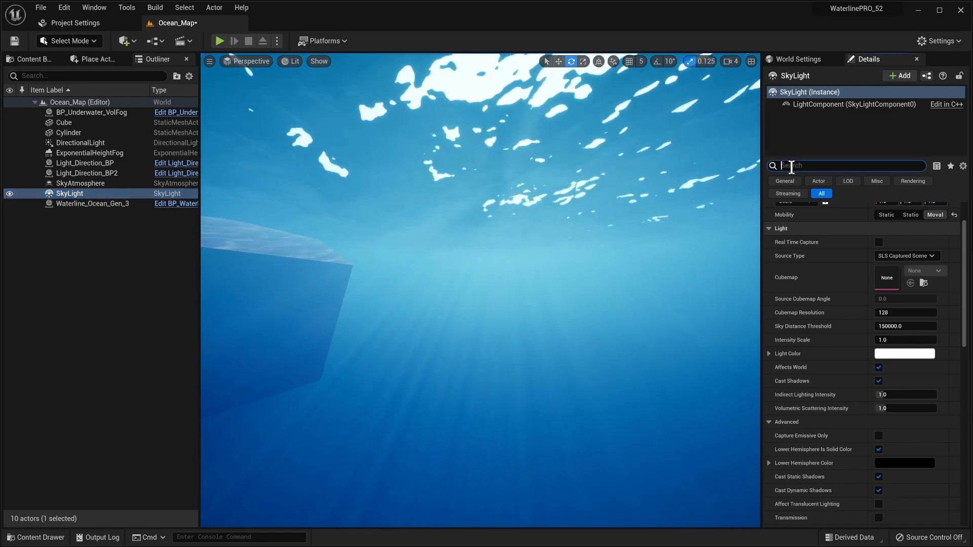
type("vol")
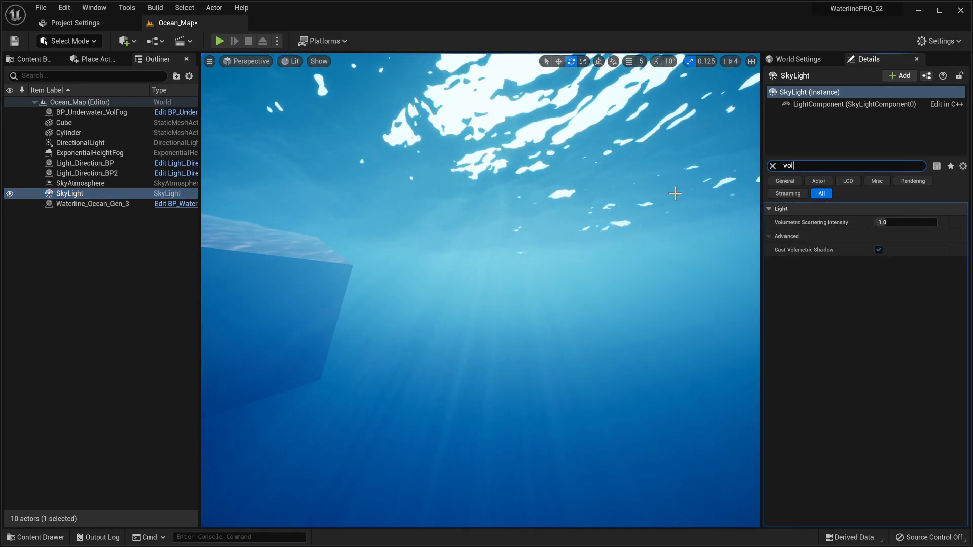
left_click(878, 250)
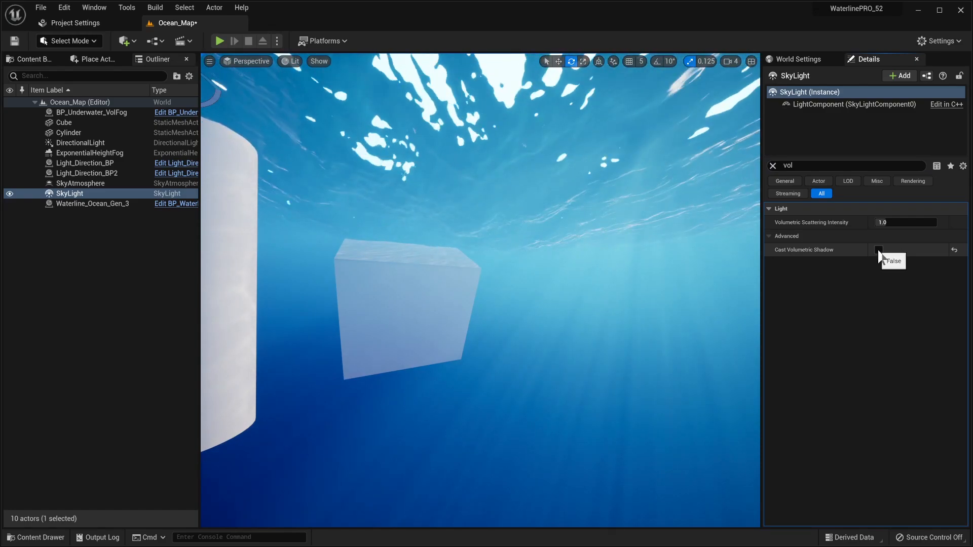
left_click(878, 250)
left_click_drag(686, 264, 754, 265, "alt")
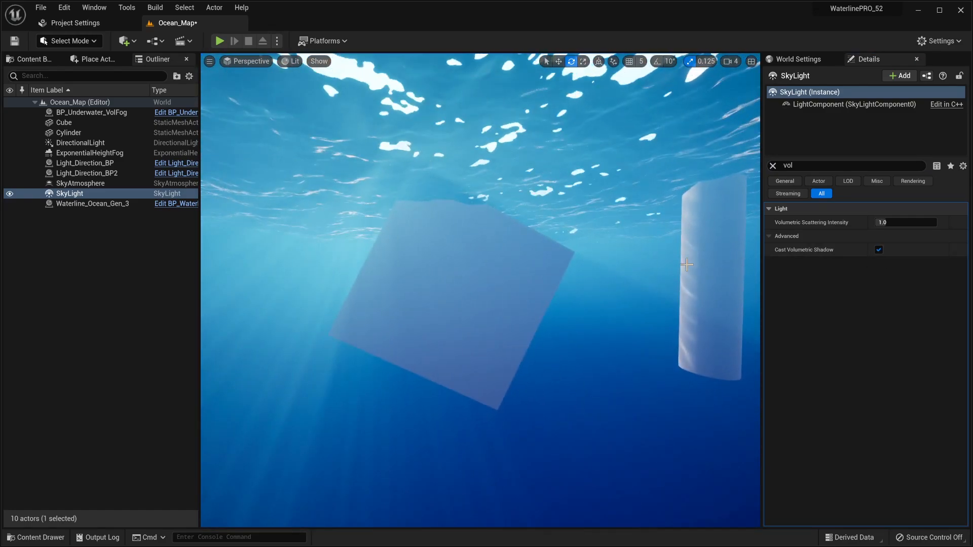
- Set the SkyLight's mobility to Movable, enable Real Time Capture, and check the lighting on the cube and cylinder
left_click(772, 166)
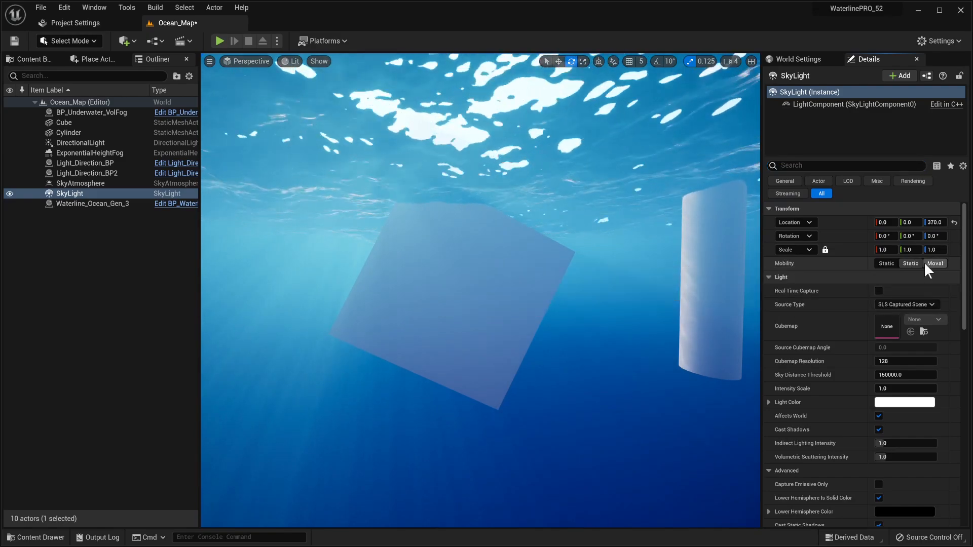
left_click(935, 264)
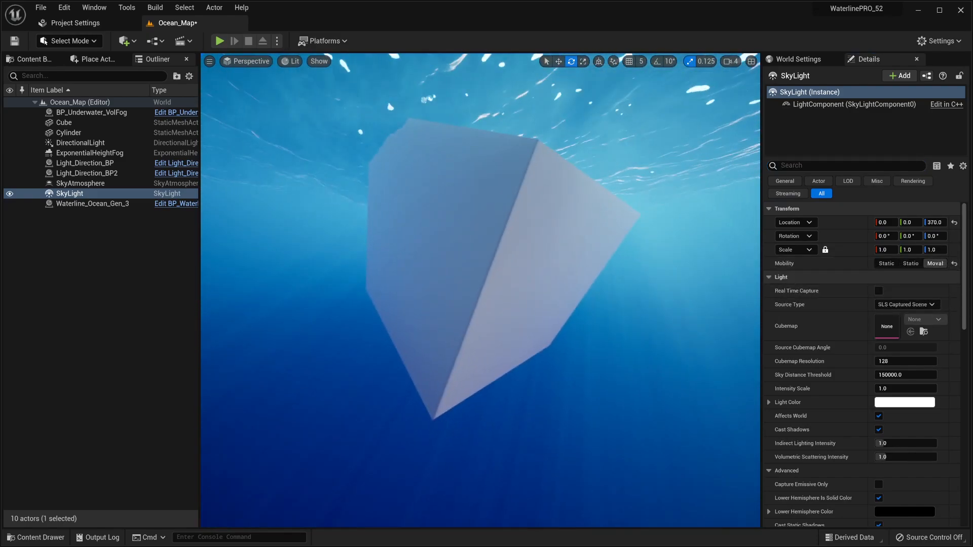
mouse_move(697, 304)
right_mouse_down()
mouse_move(725, 301)
mouse_move(710, 291)
mouse_move(697, 304)
right_mouse_up()
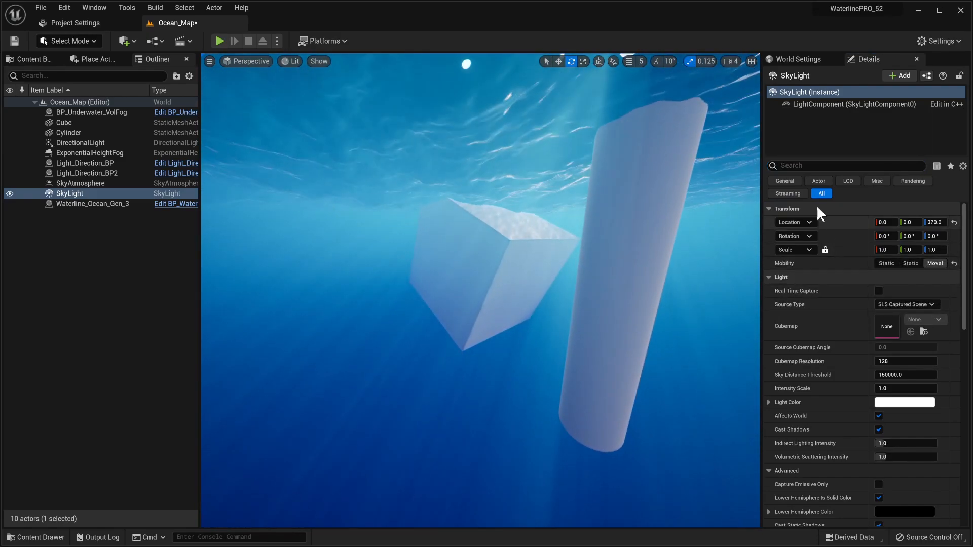
left_click(879, 291)
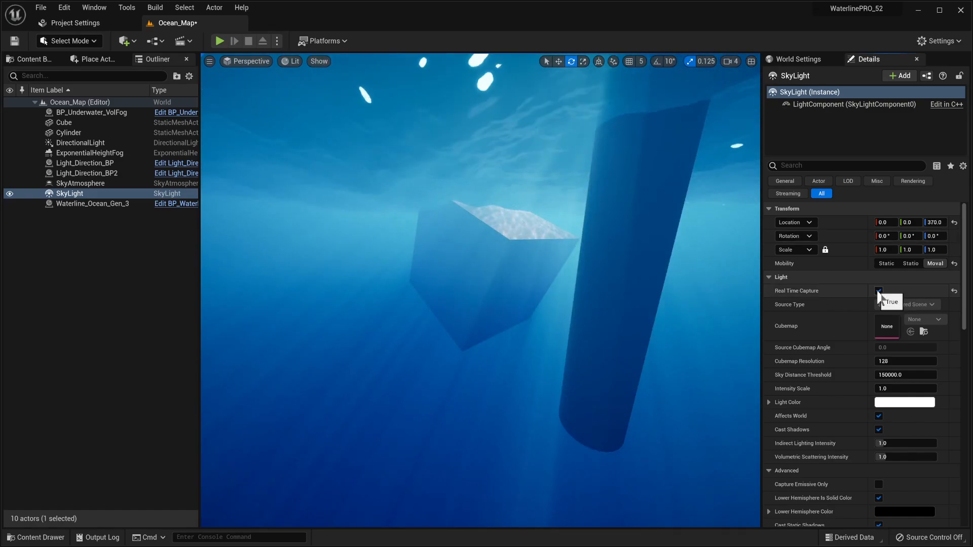
mouse_move(608, 272)
right_mouse_down()
mouse_move(638, 271)
mouse_move(608, 266)
mouse_move(633, 261)
mouse_move(598, 268)
mouse_move(616, 271)
mouse_move(607, 273)
right_mouse_up()
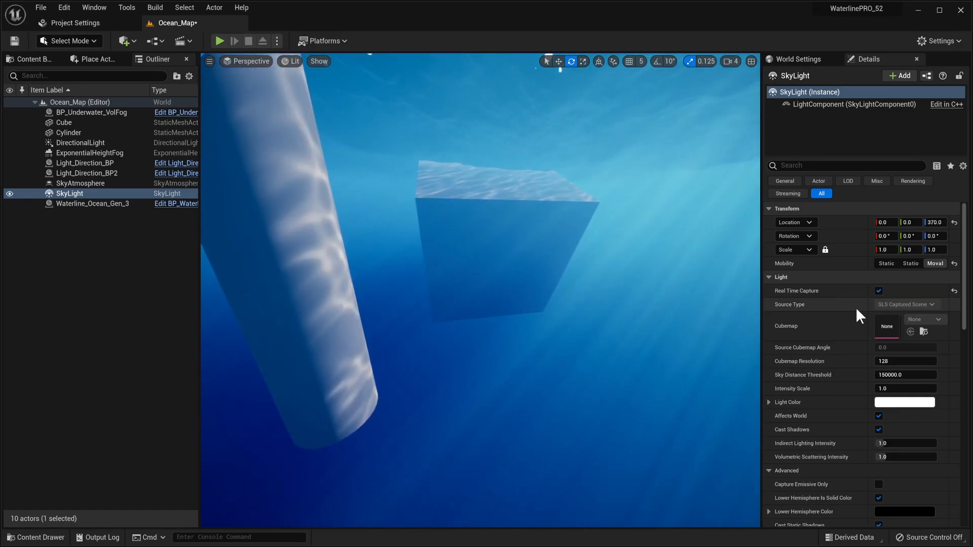
right_click_drag(527, 297, 552, 297)
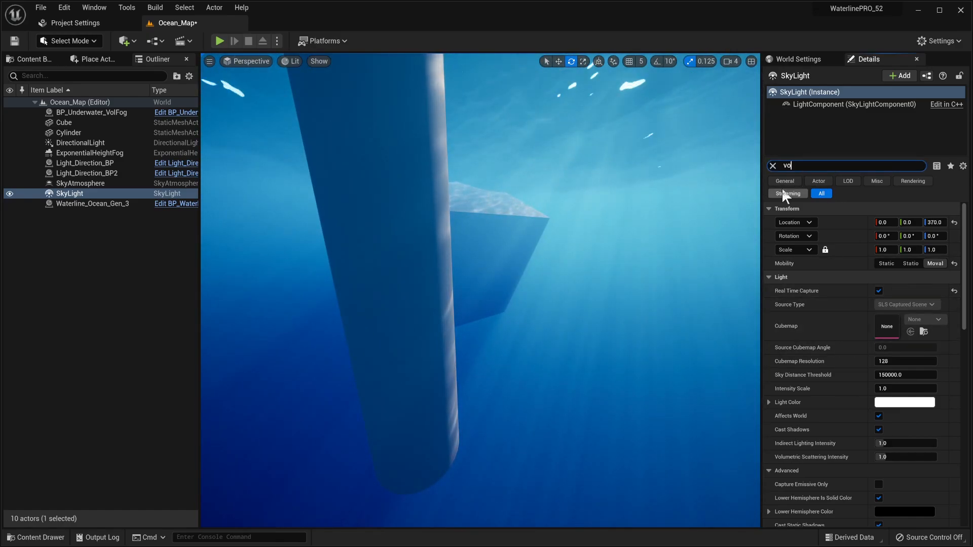
- Try a Volumetric Scattering Intensity of 100 and 50 on the SkyLight, and settle on 10
type("vol")
right_click_drag(604, 248, 628, 228)
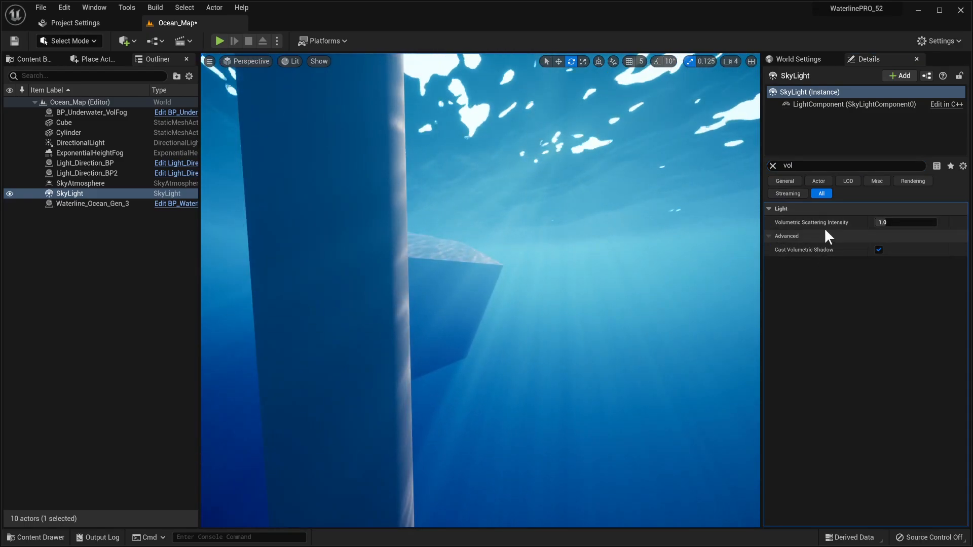
left_click_drag(885, 222, 913, 222)
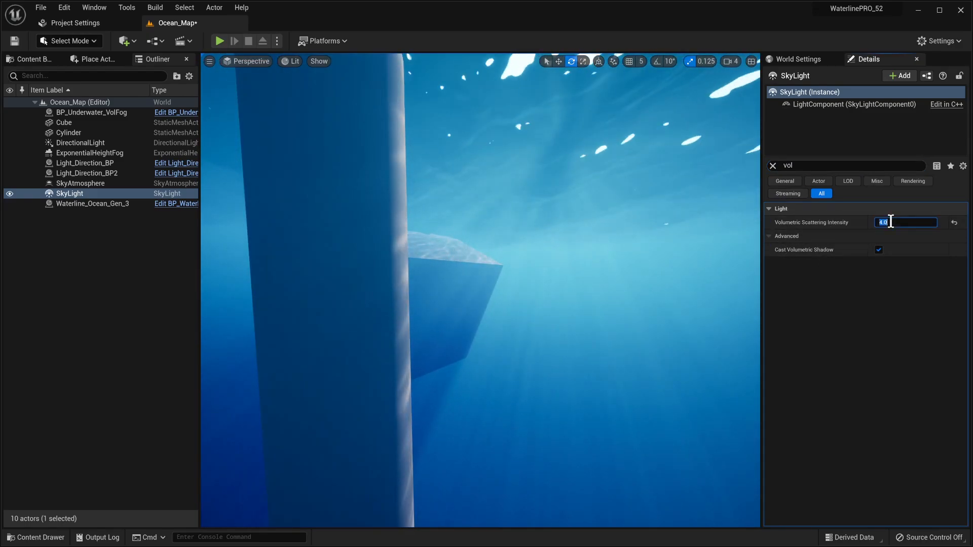
type("1")
key("Return")
right_click_drag(647, 282, 456, 299)
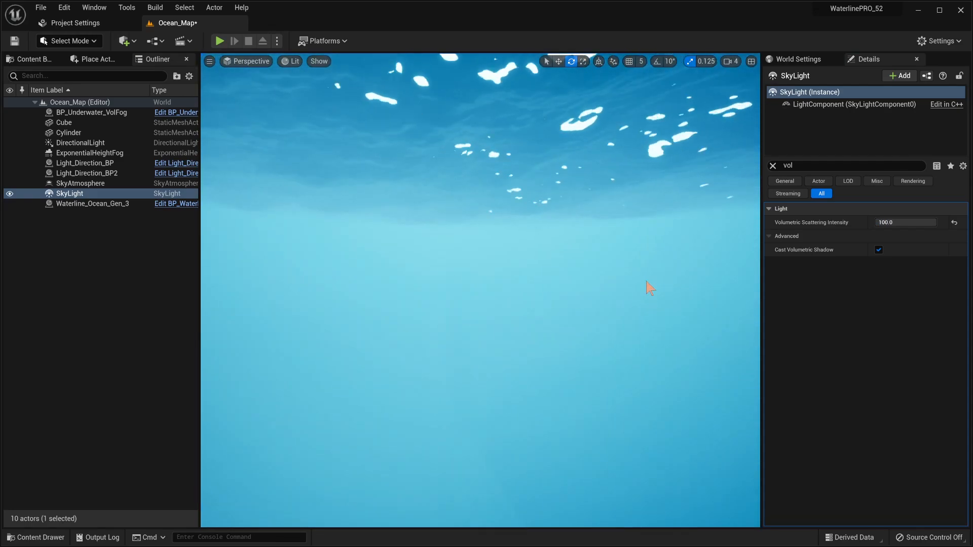
left_click(889, 222)
type("50")
key("Return")
type("10")
key("Return")
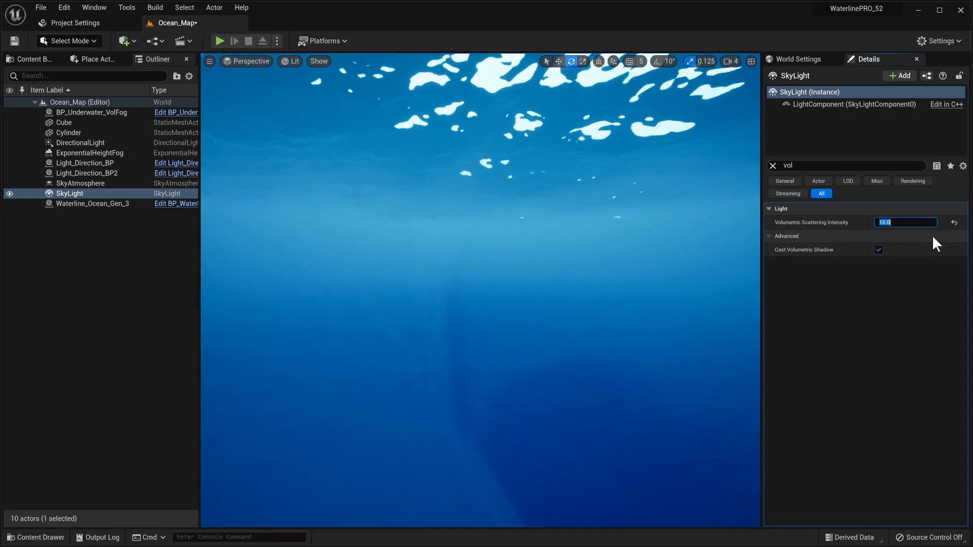
- Select the Waterline ocean and open its Volumetric Fog Material for editing, placing the editor window beside the underwater view
right_click_drag(665, 236, 729, 244)
right_click_drag(456, 284, 413, 268)
left_click(594, 260)
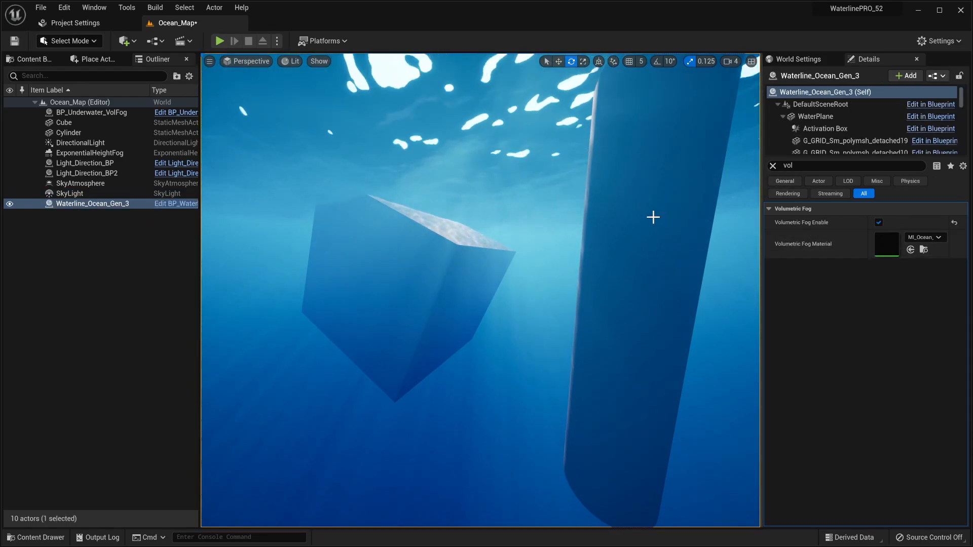
right_click_drag(473, 196, 678, 249)
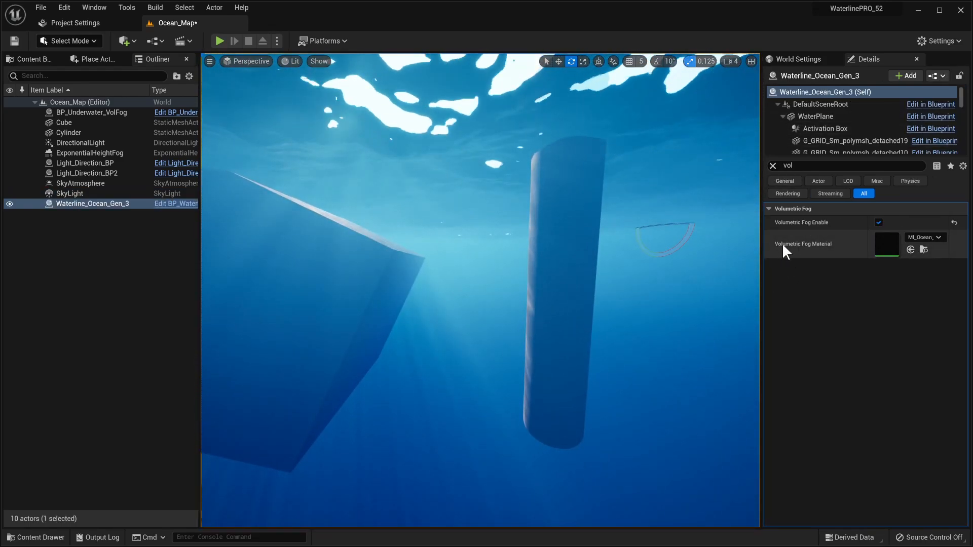
double_click(886, 246)
left_click_drag(733, 172, 864, 92)
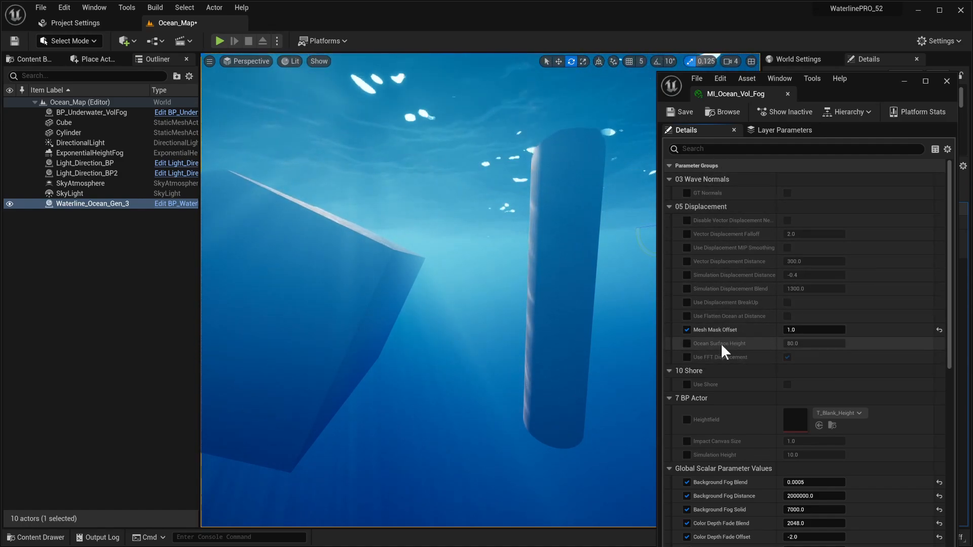
- Collapse the Wave Normals, Displacement, Shore and BP Actor parameter groups, and switch the viewport to immersive full-screen mode
left_click(668, 178)
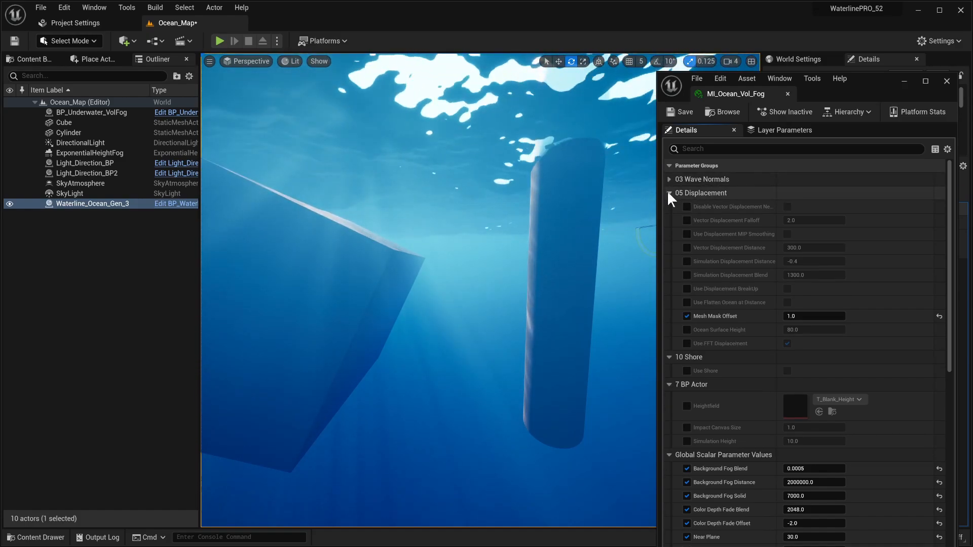
left_click(668, 193)
left_click(669, 207)
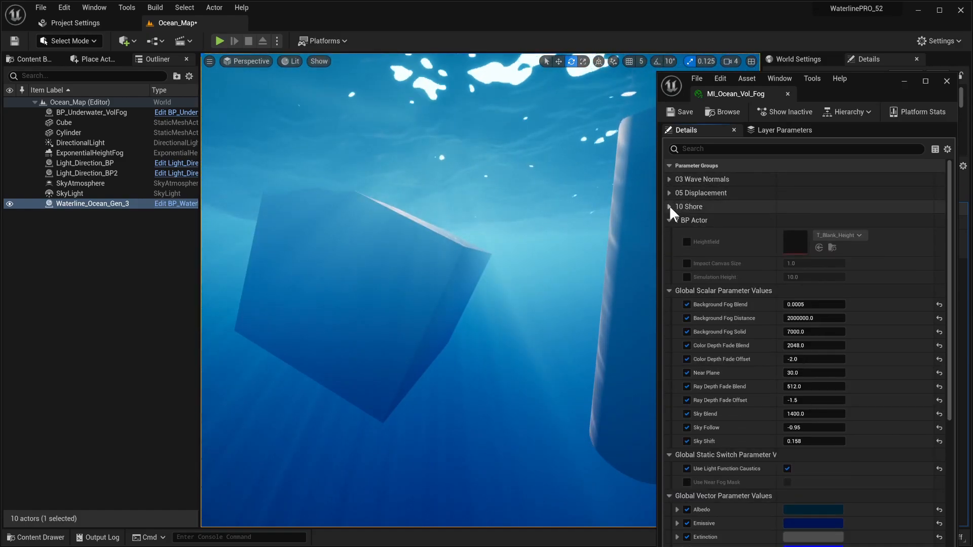
left_click(669, 219)
key("s")
right_click_drag(504, 233, 548, 227)
key("F11")
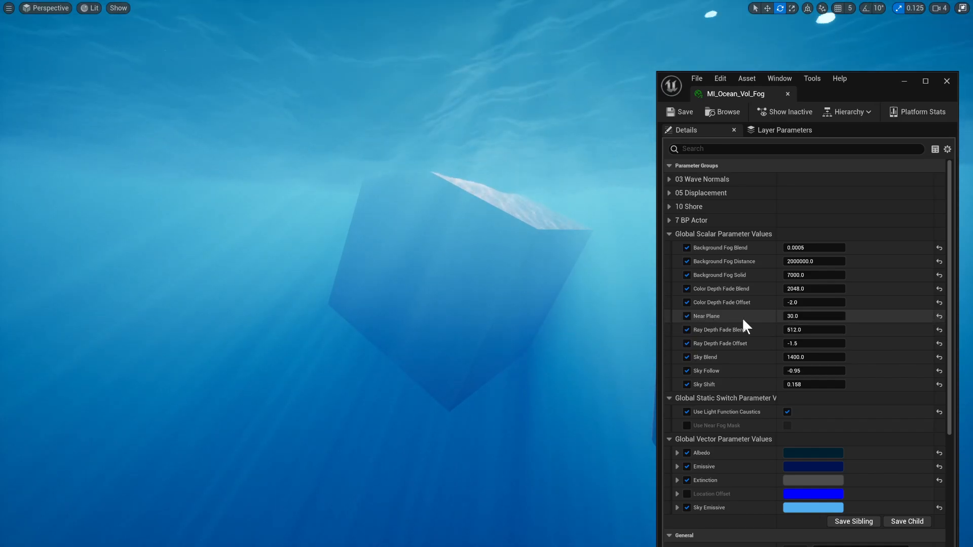
- Try a Near Plane of 10 at the water surface, settle on 12, and return underwater
key("e")
right_click_drag(557, 284, 610, 306)
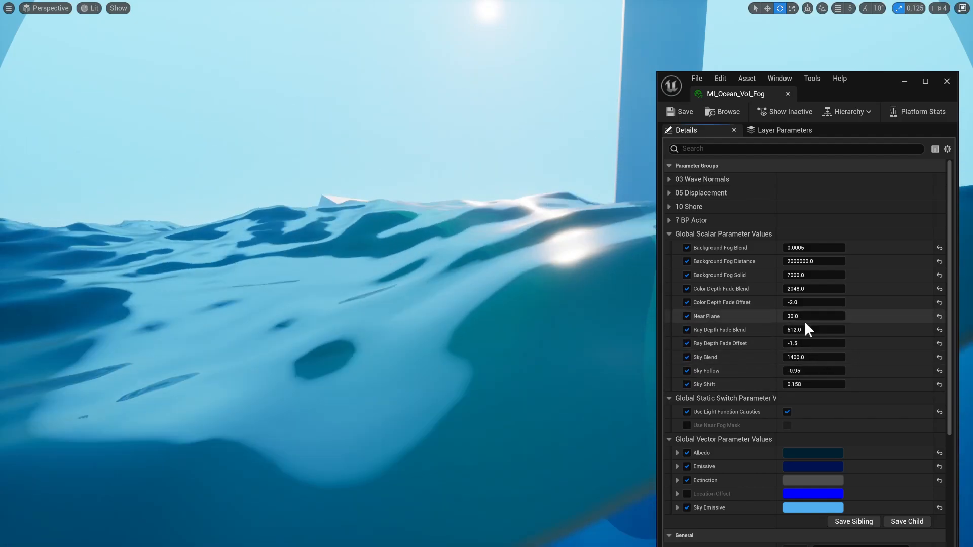
left_click(805, 317)
type("10")
key("Return")
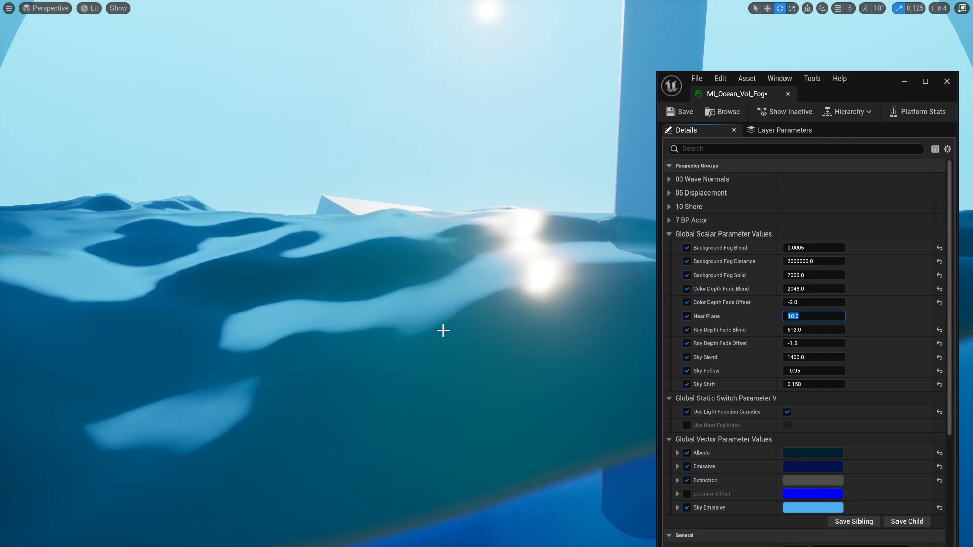
right_click_drag(442, 328, 487, 319)
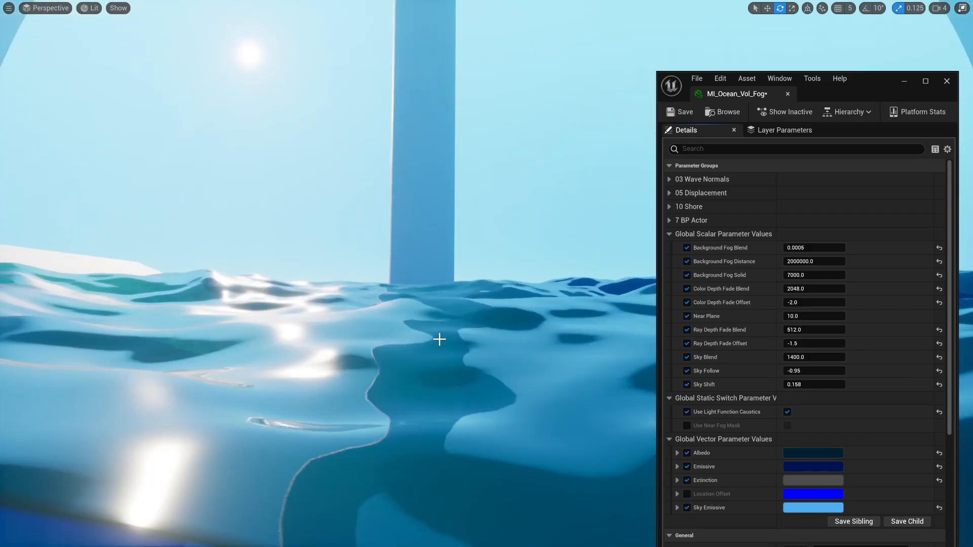
mouse_move(436, 328)
right_mouse_down()
mouse_move(367, 329)
mouse_move(437, 329)
right_mouse_up()
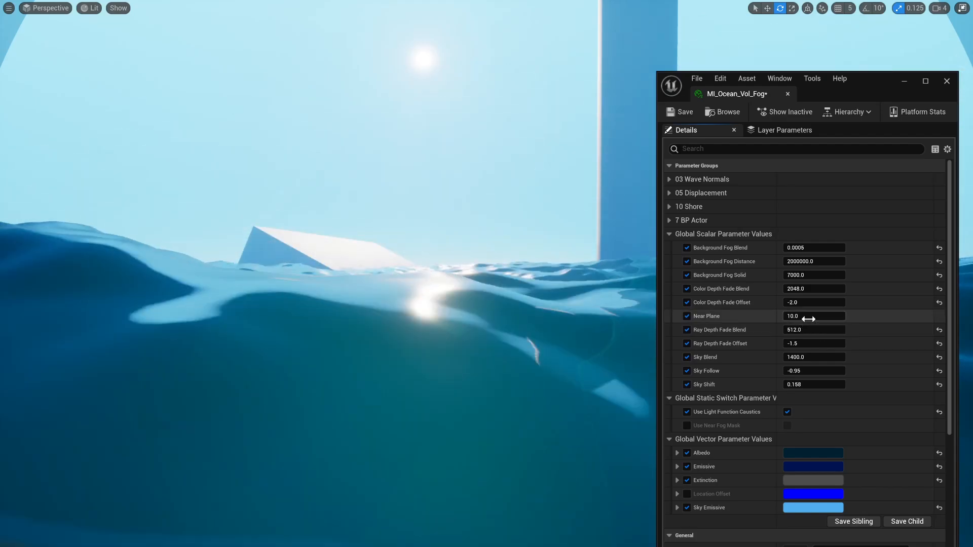
left_click(808, 316)
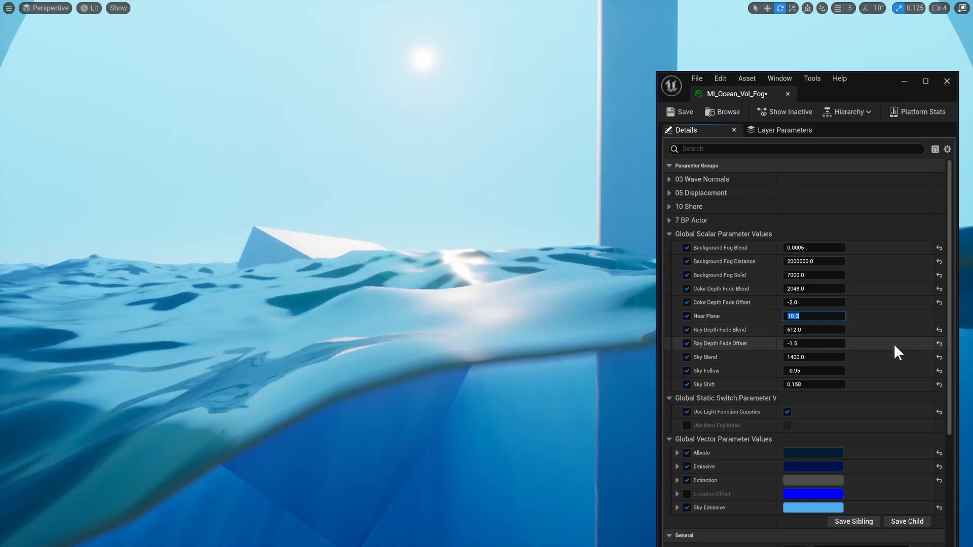
type("12")
key("Return")
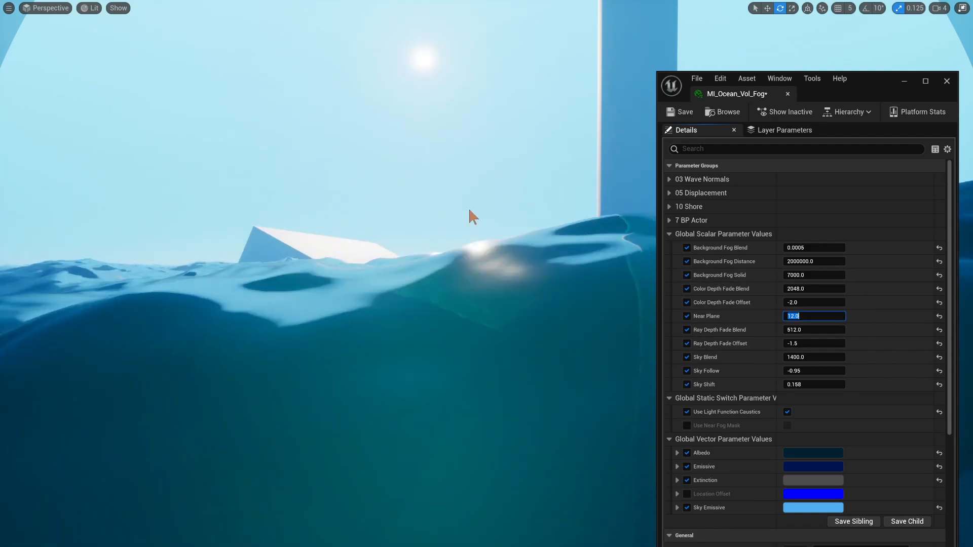
key("q")
right_click_drag(470, 208, 435, 210)
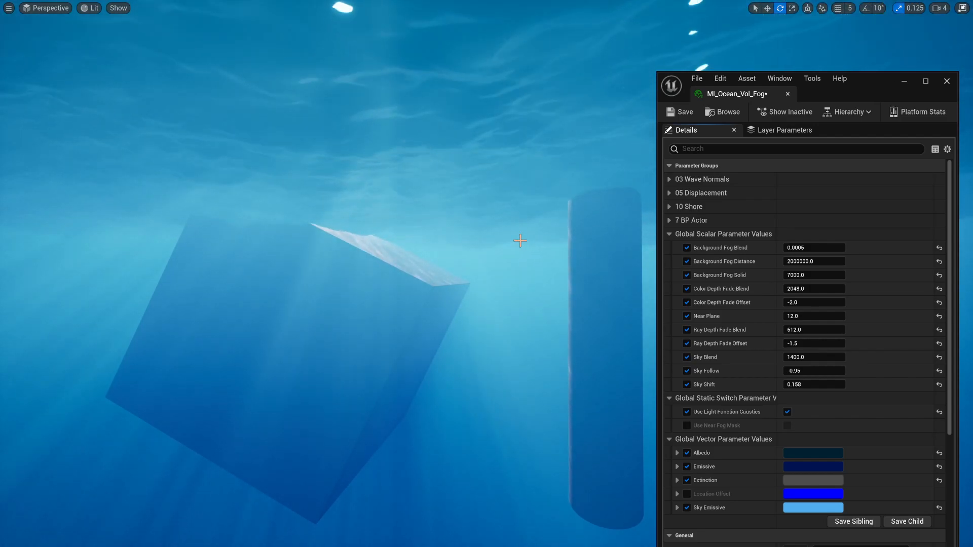
- Lower the Background Fog Distance in the fog material to 1063071.25
mouse_move(526, 239)
right_mouse_down()
mouse_move(563, 241)
mouse_move(530, 253)
right_mouse_up()
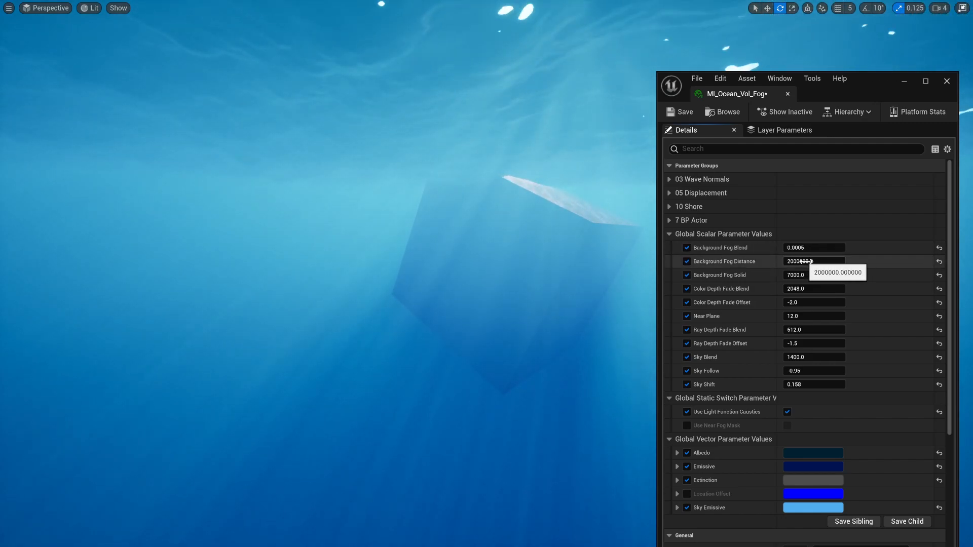
mouse_move(802, 261)
left_mouse_down()
mouse_move(824, 261)
mouse_move(803, 261)
left_mouse_up()
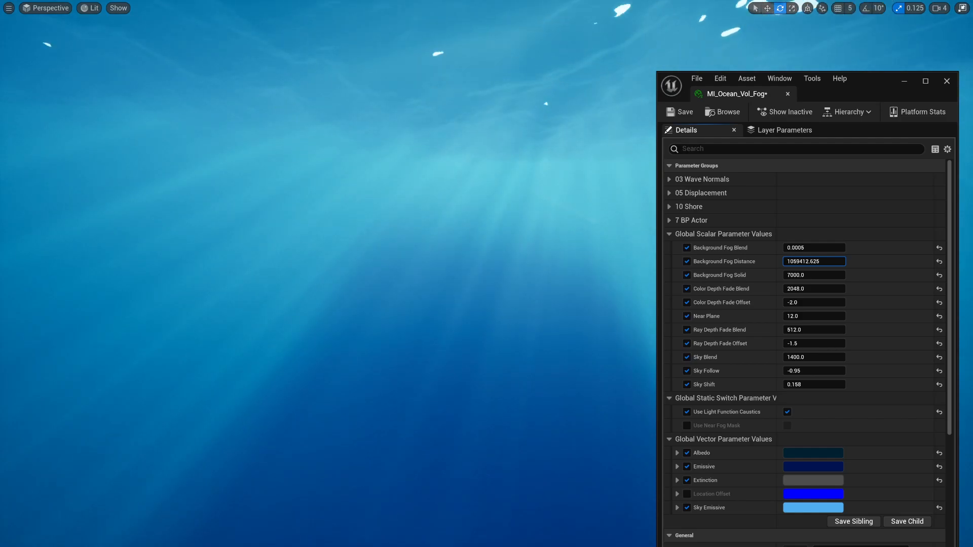
left_click_drag(803, 261, 802, 261)
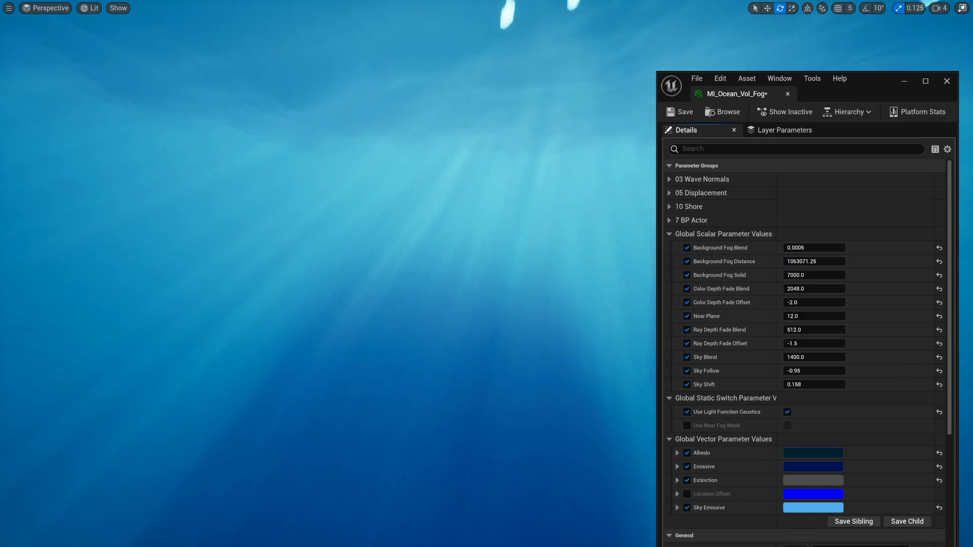
- Try a Background Fog Blend of 0.0002, settle on 0.001, and check the fog around the cube
mouse_move(809, 249)
left_mouse_down()
mouse_move(826, 250)
mouse_move(808, 250)
left_mouse_up()
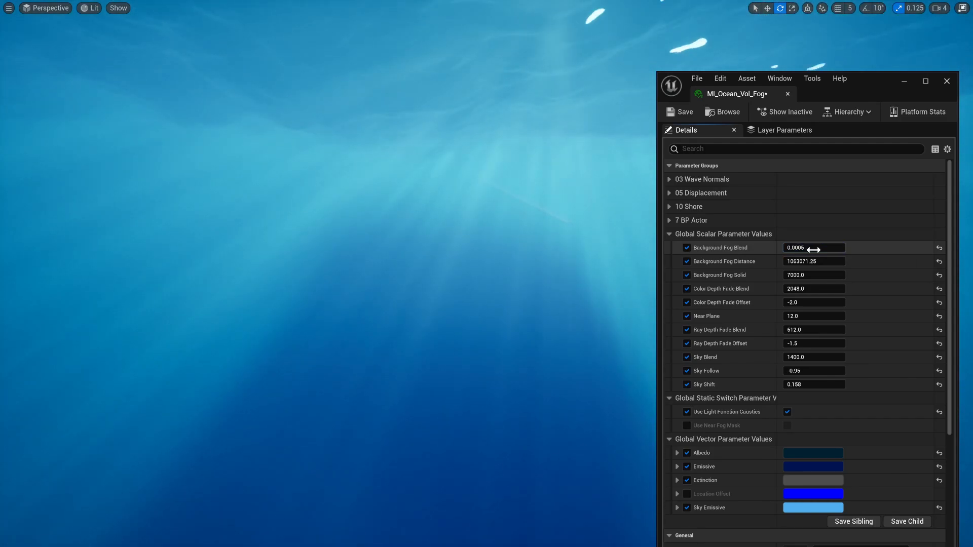
key("BackSpace")
type("2")
key("Return")
key("Right")
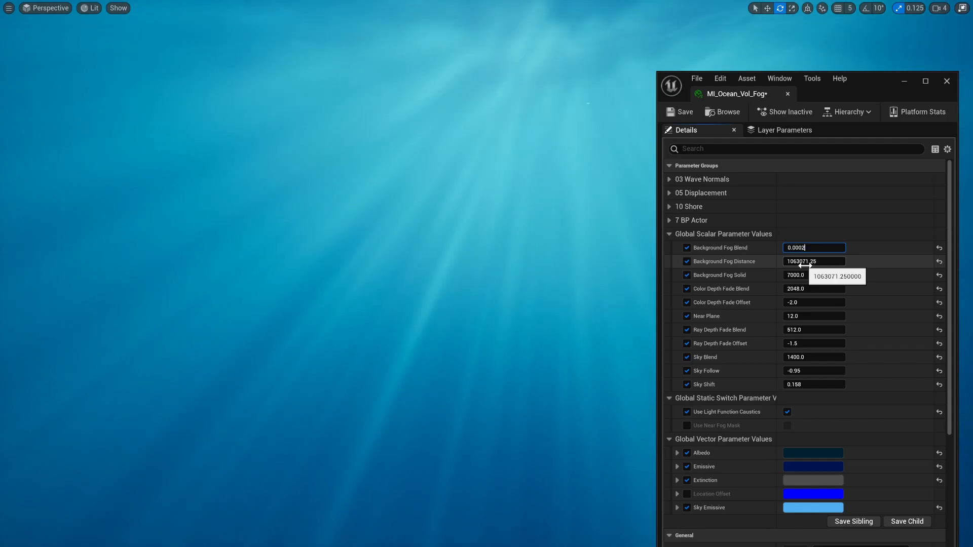
key("BackSpace")
type("1")
key("Return")
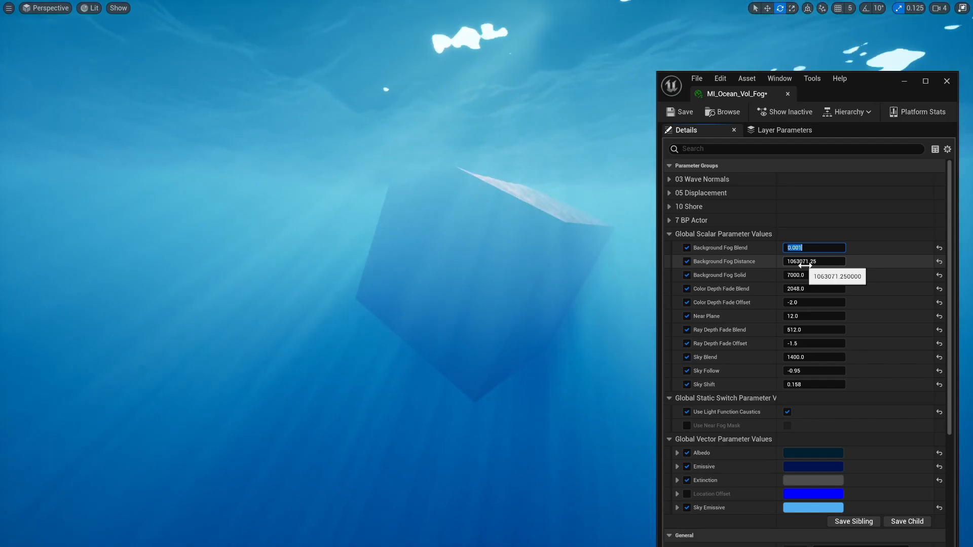
right_click_drag(507, 253, 571, 262)
right_click_drag(523, 236, 350, 251)
right_click_drag(515, 252, 562, 243)
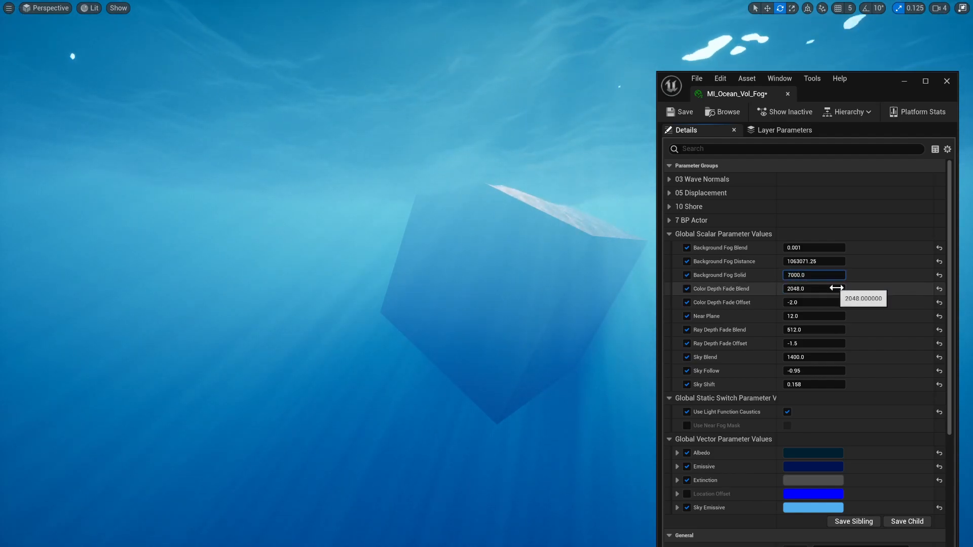
- Try Background Fog Solid values of 700000, 7000, about 1895 and about 110, comparing the fog around the cube and cylinder
key("Return")
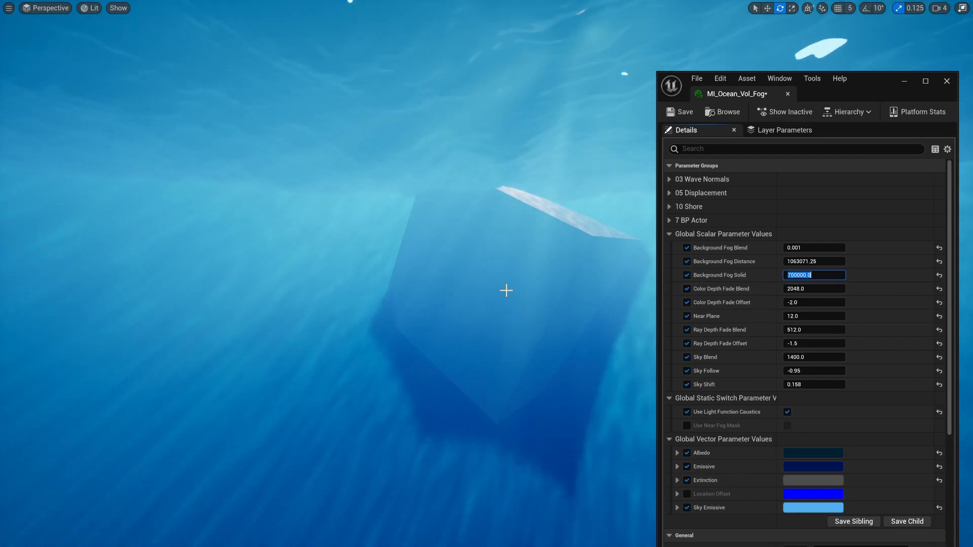
right_click_drag(507, 290, 719, 289)
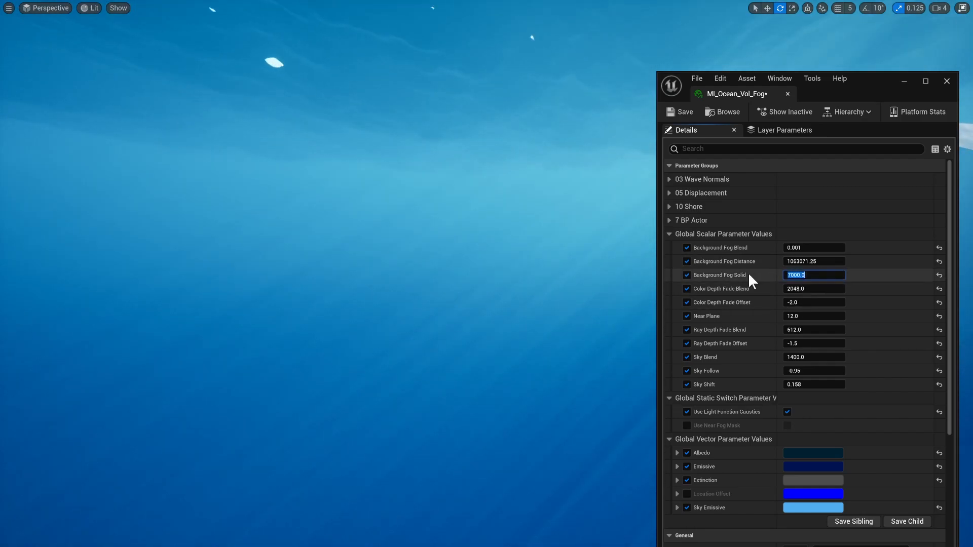
right_click_drag(568, 289, 638, 339)
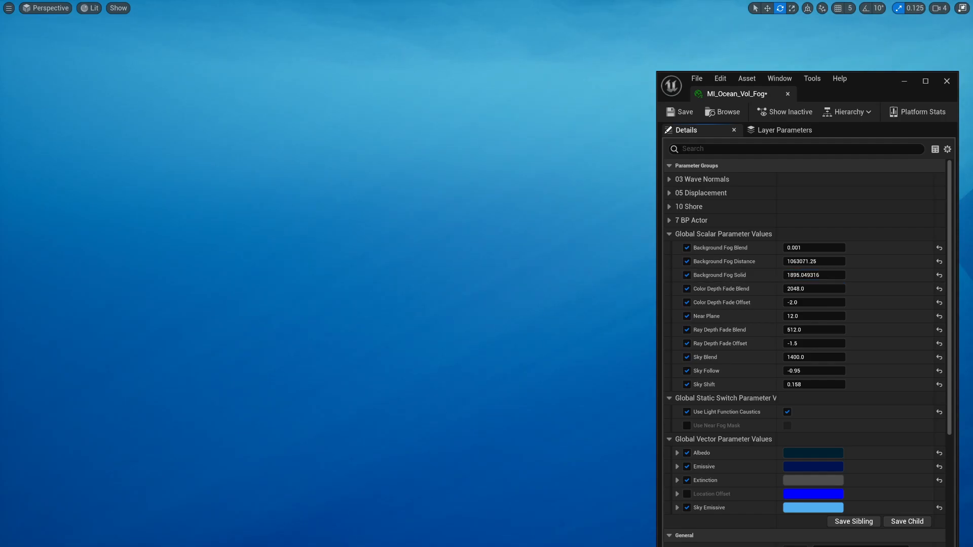
right_click_drag(355, 304, 413, 273)
mouse_move(803, 276)
left_mouse_down()
mouse_move(770, 276)
mouse_move(804, 276)
left_mouse_up()
right_click_drag(355, 284, 506, 276)
mouse_move(509, 235)
right_mouse_down()
mouse_move(497, 236)
mouse_move(509, 235)
right_mouse_up()
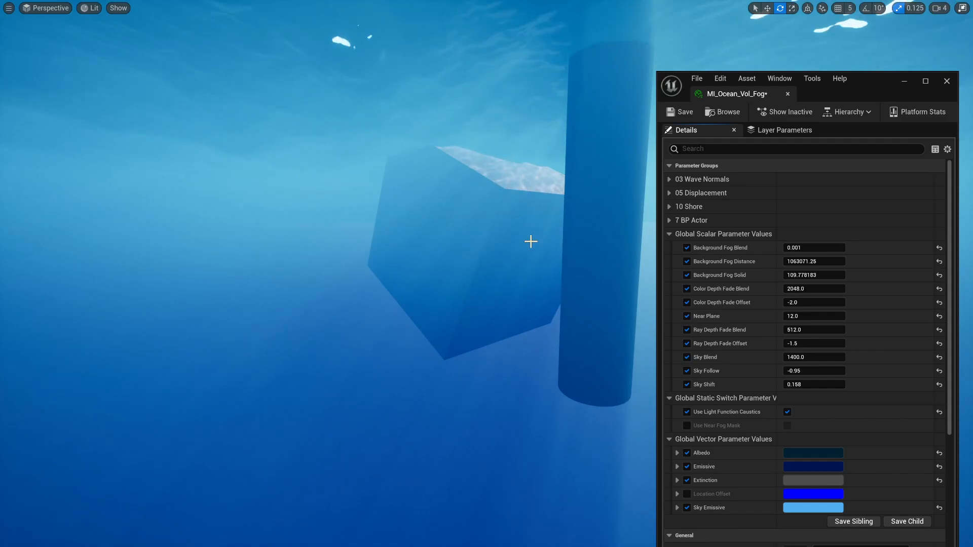
right_click_drag(430, 238, 391, 236)
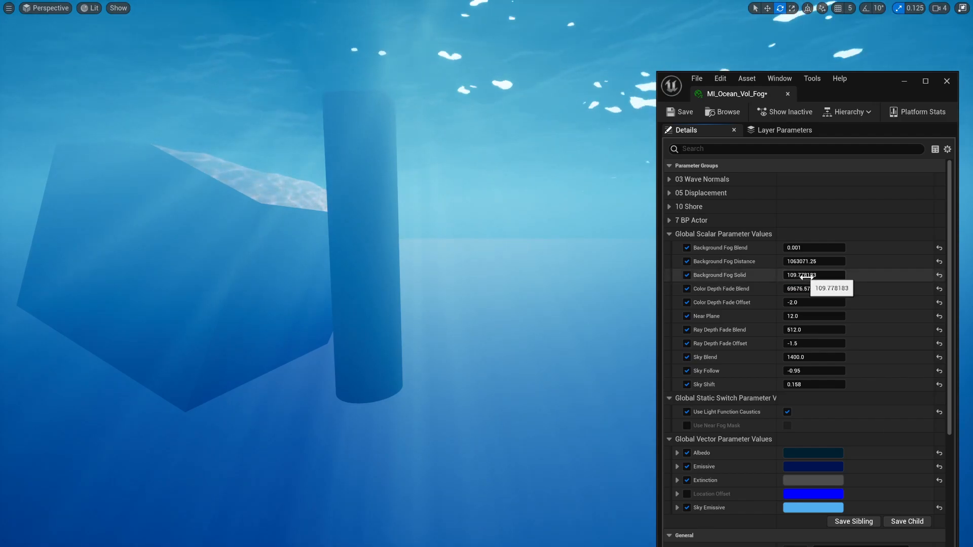
- Undo the Color Depth Fade Blend edits in the fog material
key("ctrl+z")
scroll(818, 291, "down", 7)
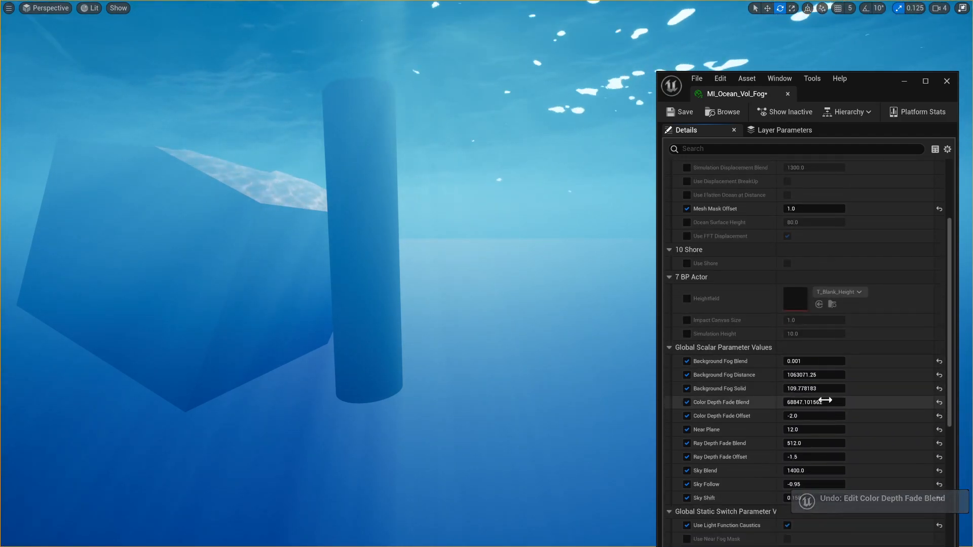
key("ctrl+z")
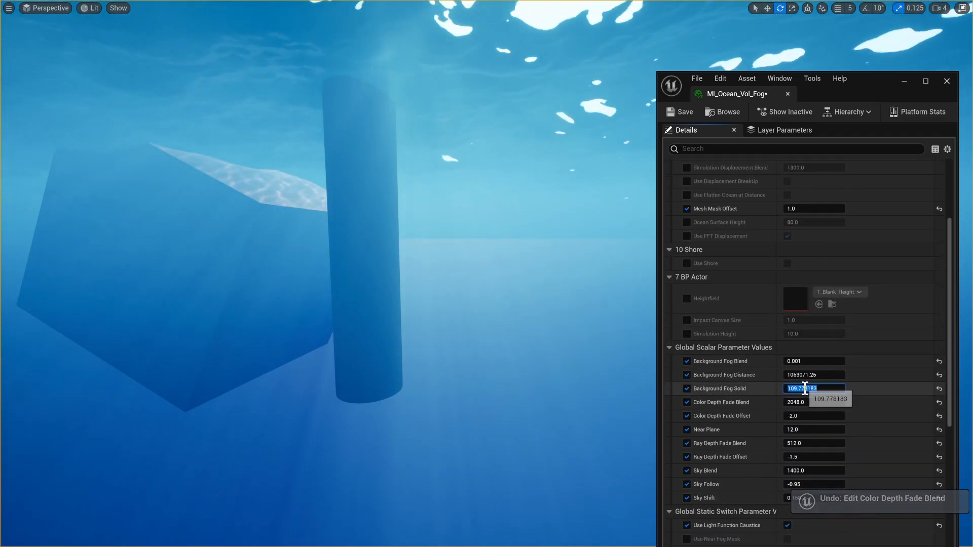
- Try a Background Fog Solid of 2000, settle on 5000, and check the cube and cylinder
type("00")
key("Return")
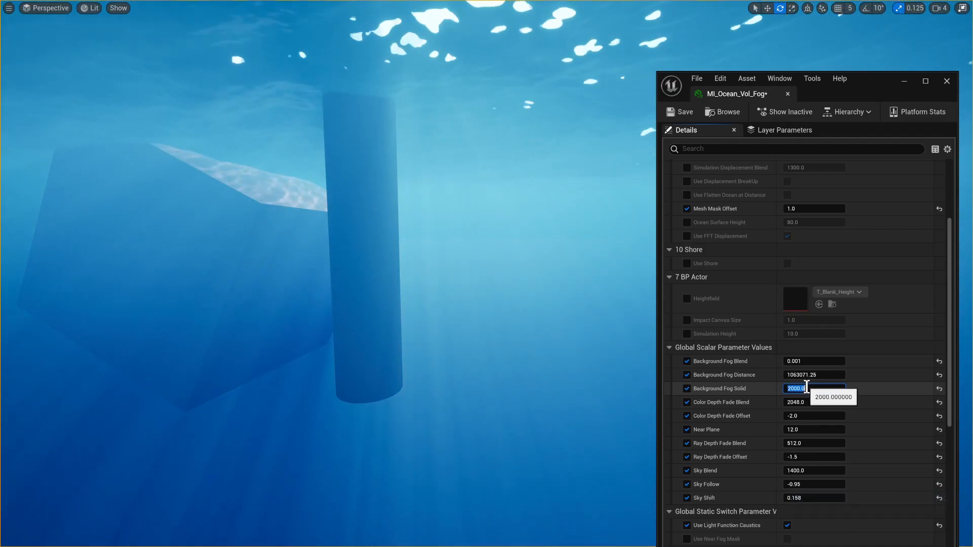
type("2")
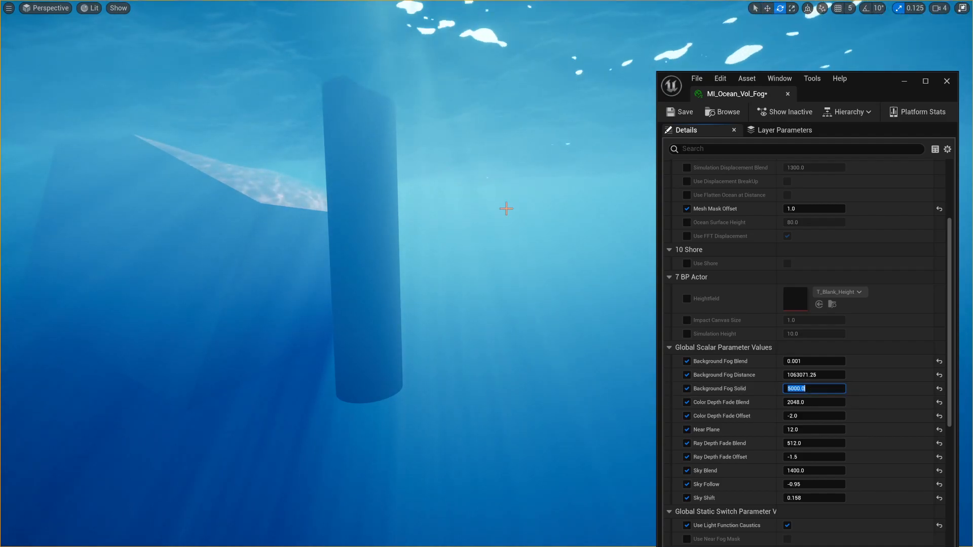
mouse_move(506, 208)
right_mouse_down()
mouse_move(395, 209)
mouse_move(506, 210)
right_mouse_up()
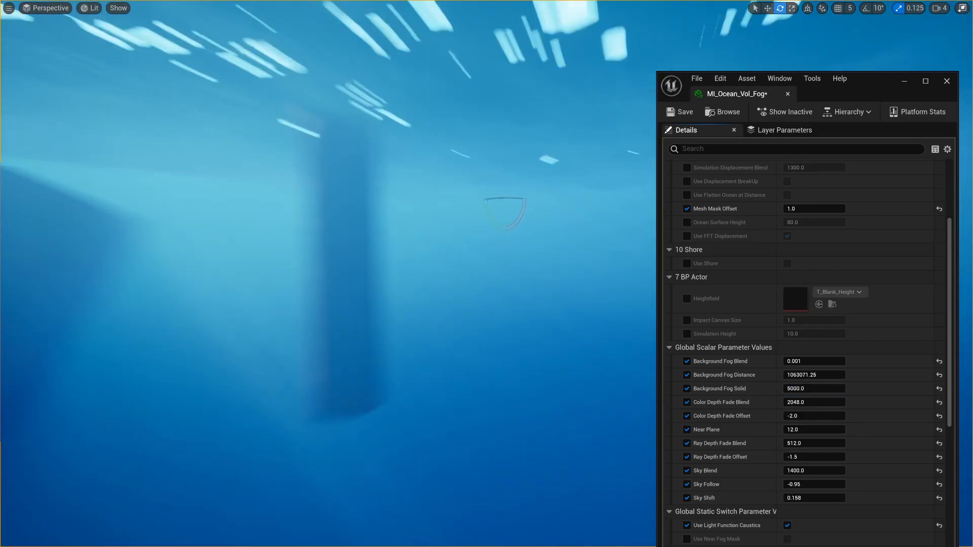
right_click_drag(519, 270, 450, 286)
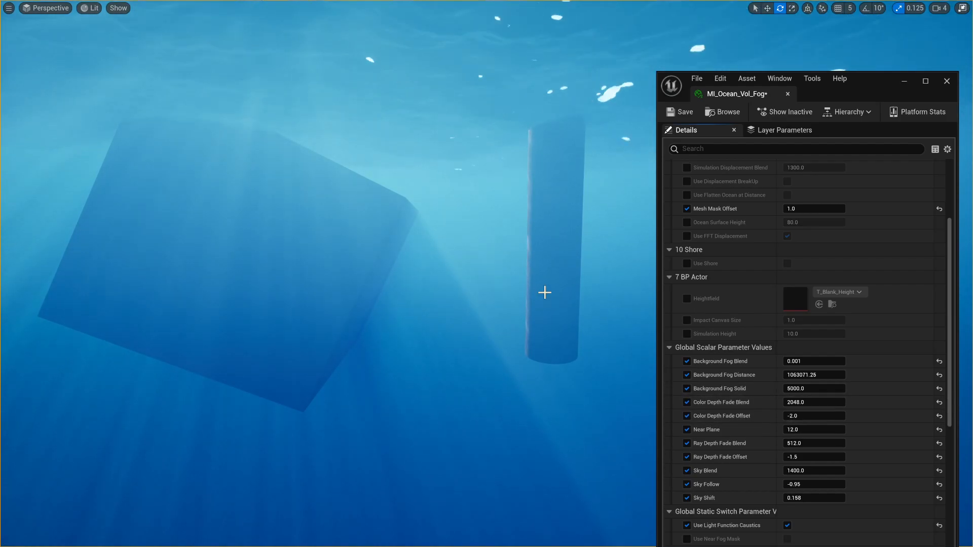
- Try a higher Color Depth Fade Offset with the deep water beneath the cube in view, and undo the change
right_click_drag(544, 292, 533, 458)
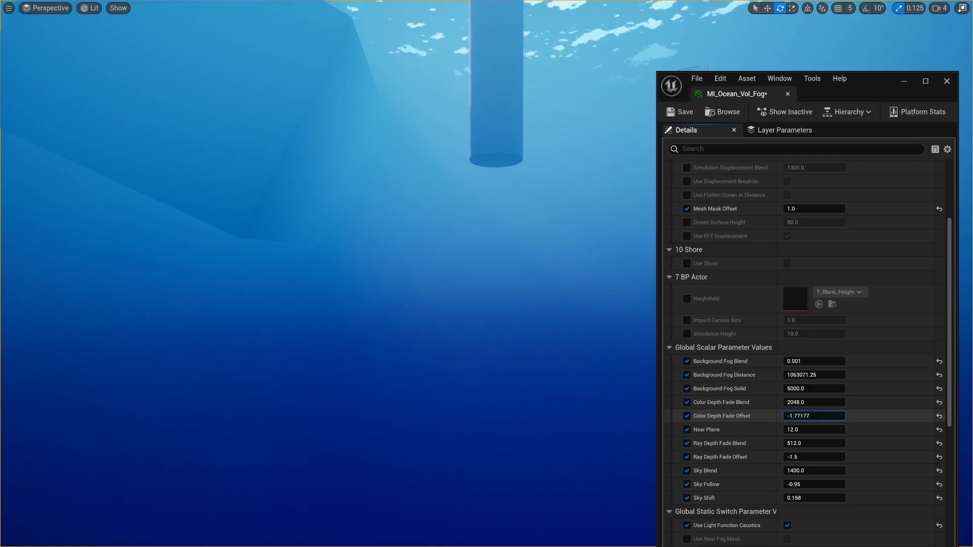
left_click_drag(806, 416, 837, 402)
key("ctrl+z")
key("ctrl+z")
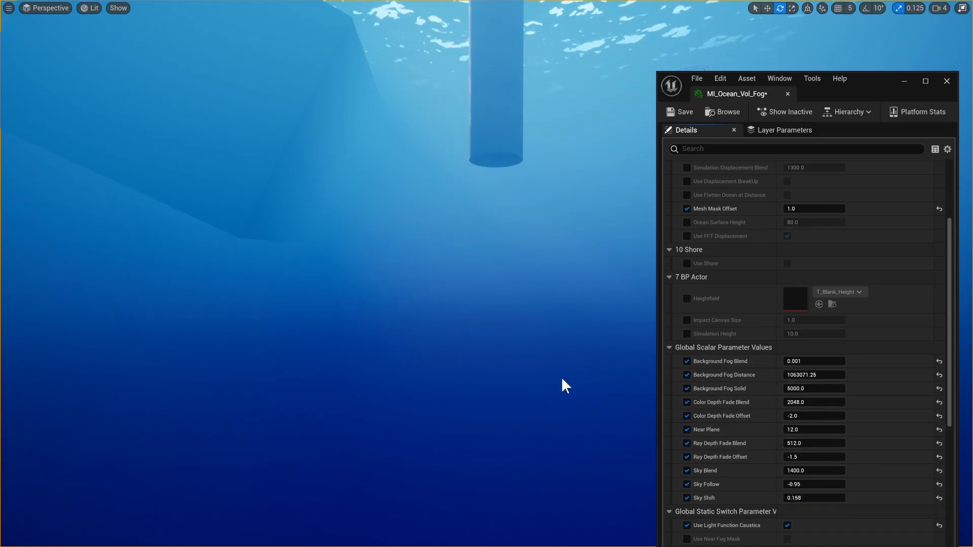
- Try Ray Depth Fade Blend values of about 219, 231 and 2892 and a Ray Depth Fade Offset of about -0.72, and restore both
right_click_drag(324, 273, 608, 412)
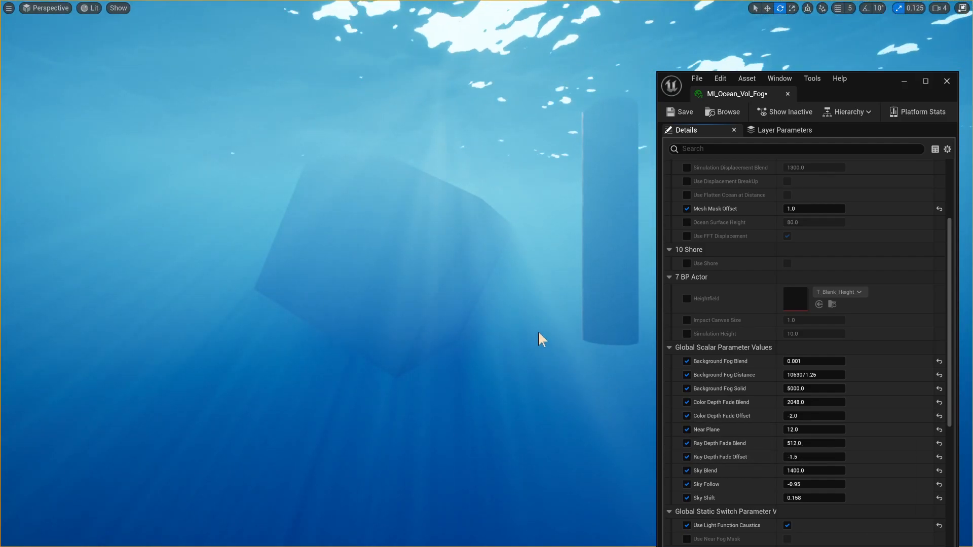
right_click_drag(540, 339, 540, 451)
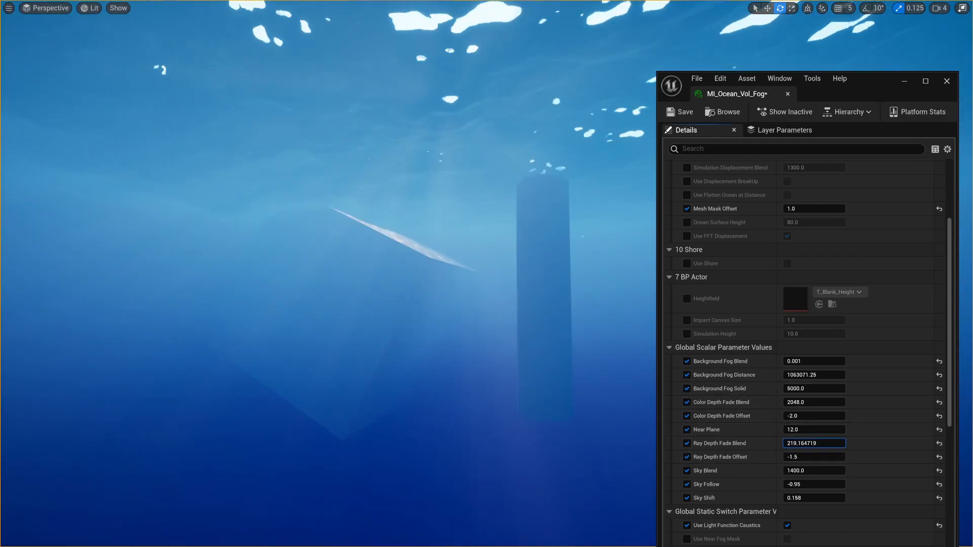
left_click_drag(815, 444, 831, 444)
mouse_move(814, 443)
left_mouse_down()
mouse_move(844, 443)
mouse_move(822, 443)
left_mouse_up()
right_click_drag(358, 317, 507, 370)
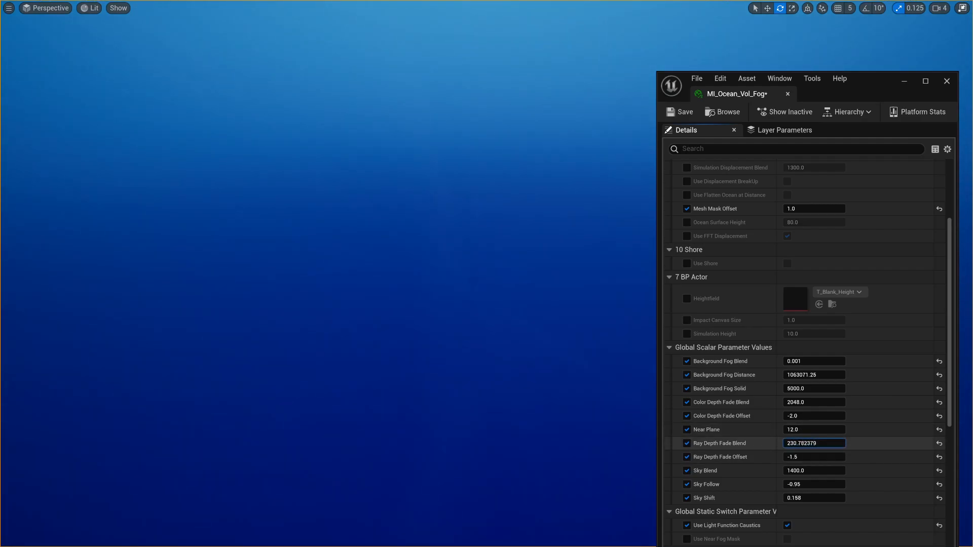
left_click_drag(813, 444, 831, 443)
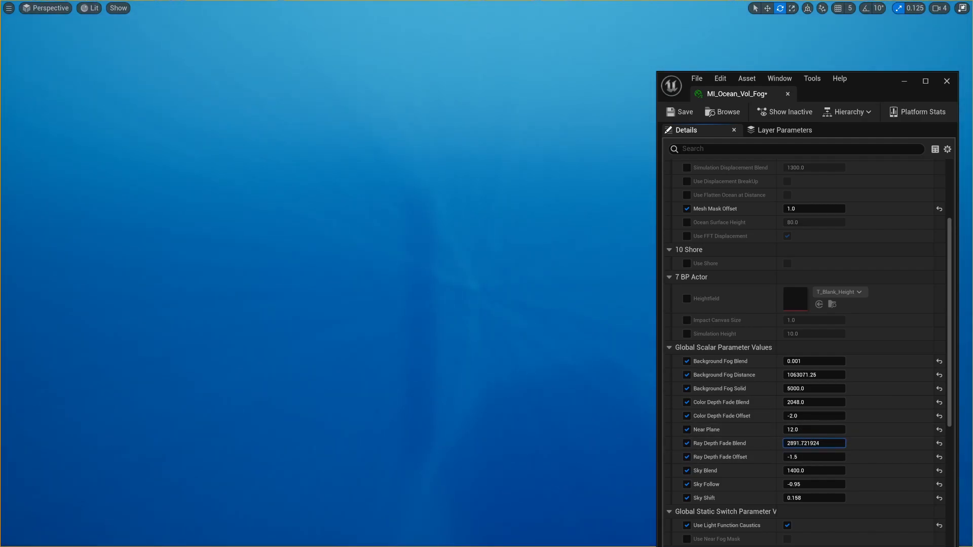
left_click(809, 443)
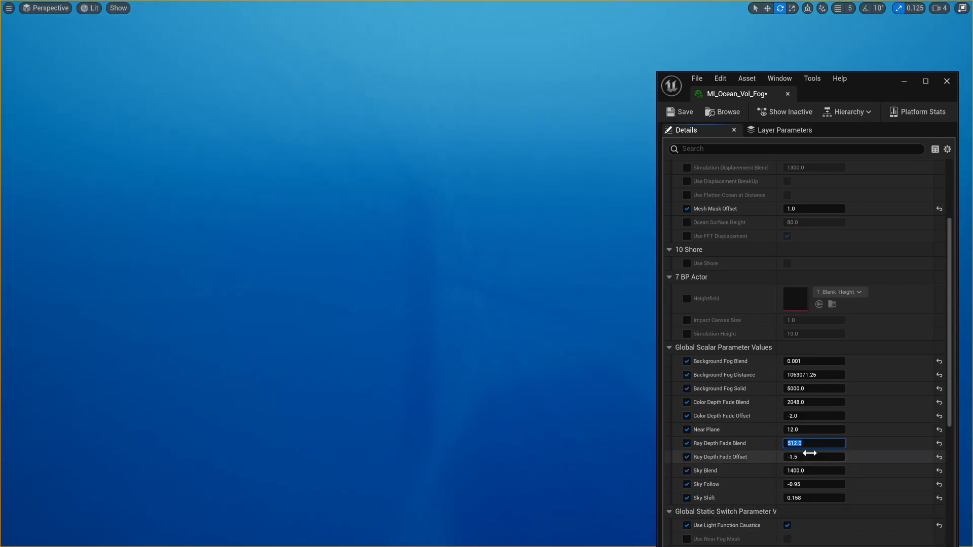
mouse_move(794, 458)
left_mouse_down()
mouse_move(811, 457)
mouse_move(802, 459)
left_mouse_up()
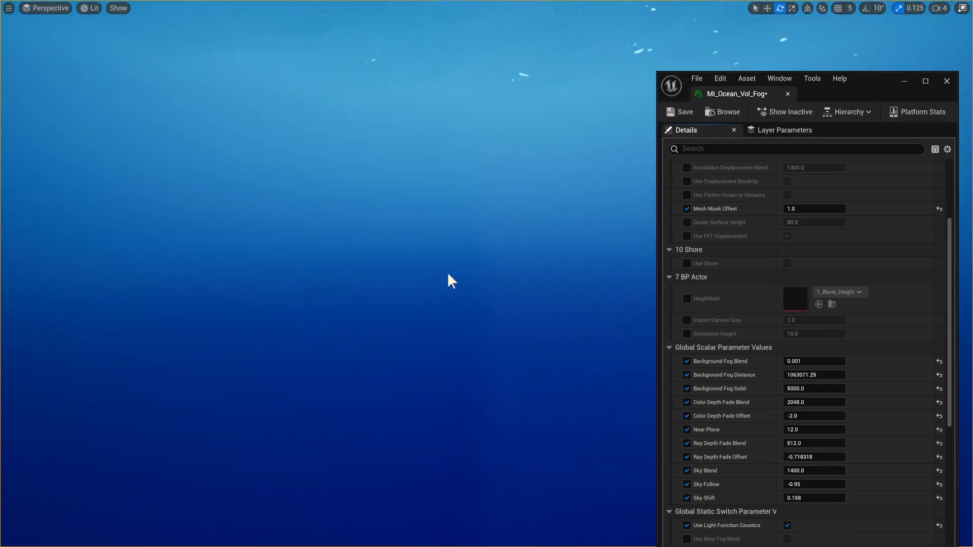
key("ctrl+z")
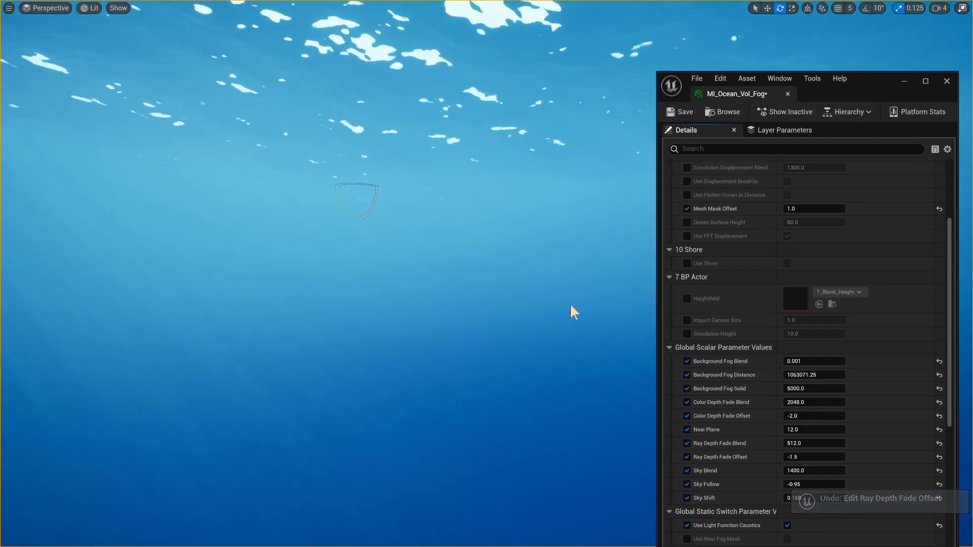
- Lower the fog material's Sky Blend to about 1139 and try a Sky Shift of 0.482
scroll(851, 440, "down", 4)
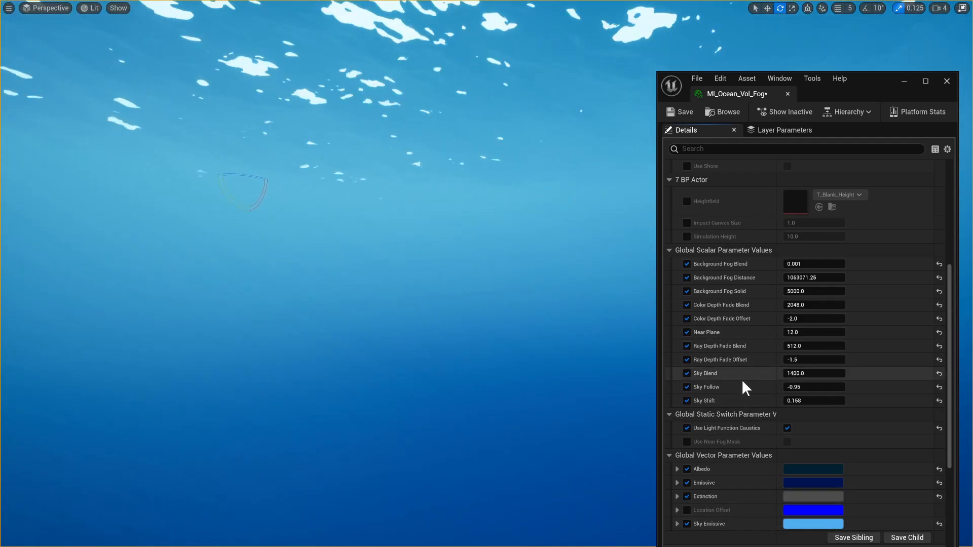
right_click_drag(509, 327, 552, 324)
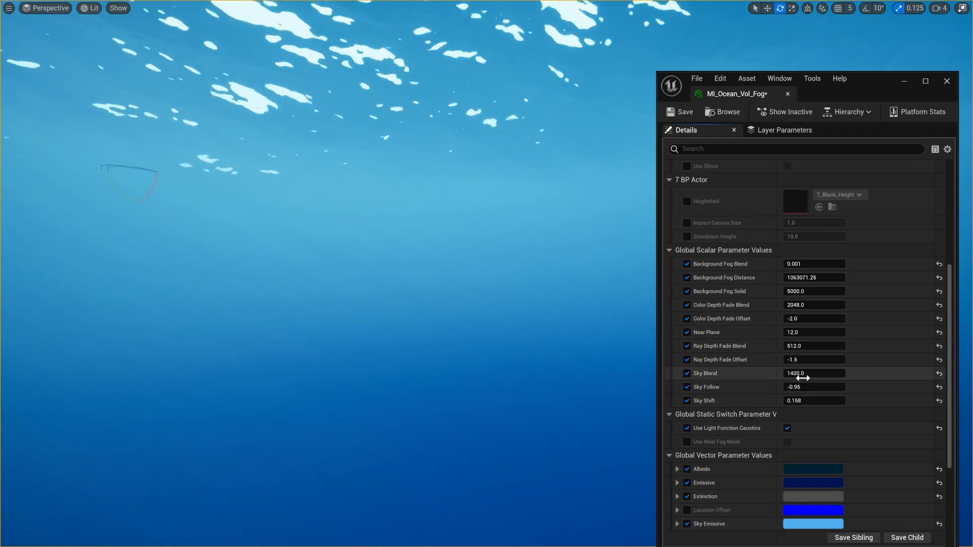
left_click_drag(803, 378, 818, 402)
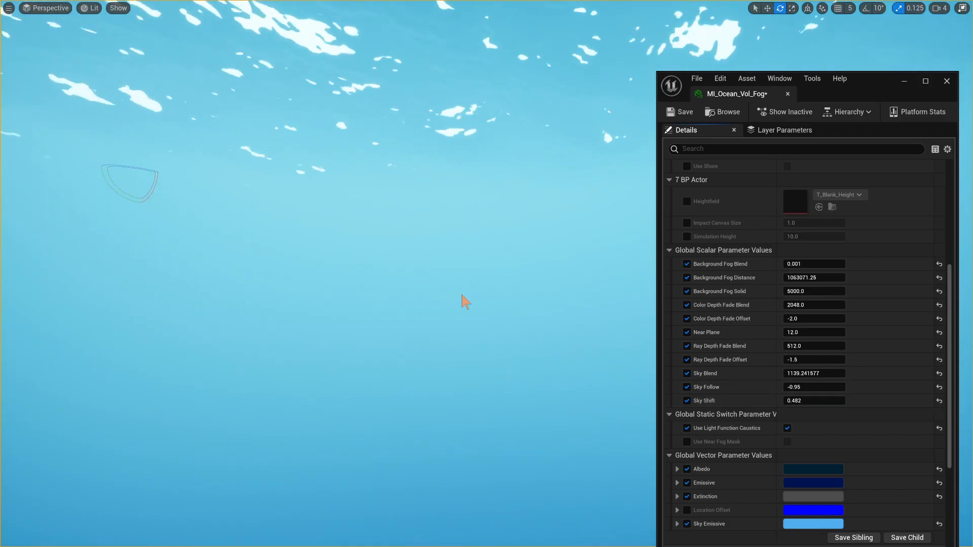
- Try darkening the Sky Emissive color to a value of about 0.21, cancel it, and undo the Sky Shift change
scroll(758, 444, "down", 3)
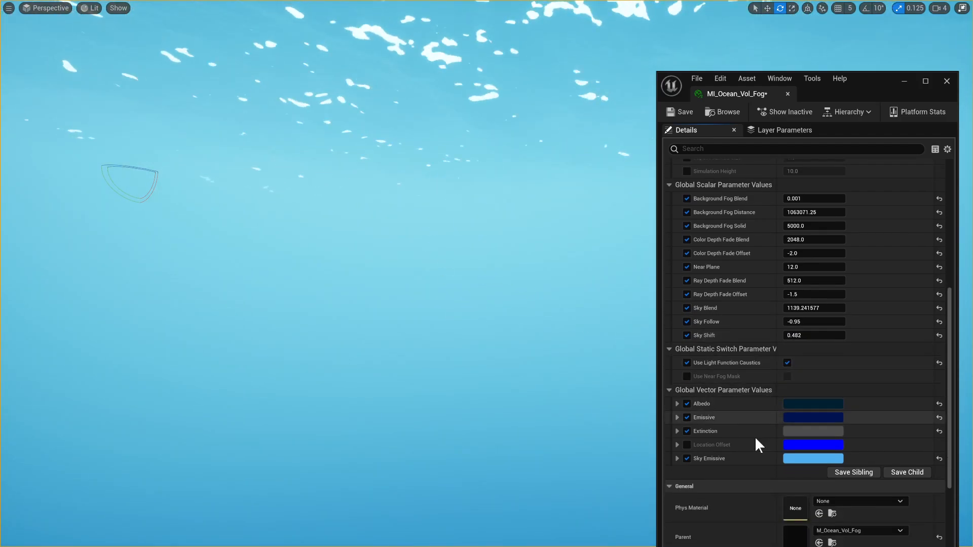
left_click(799, 459)
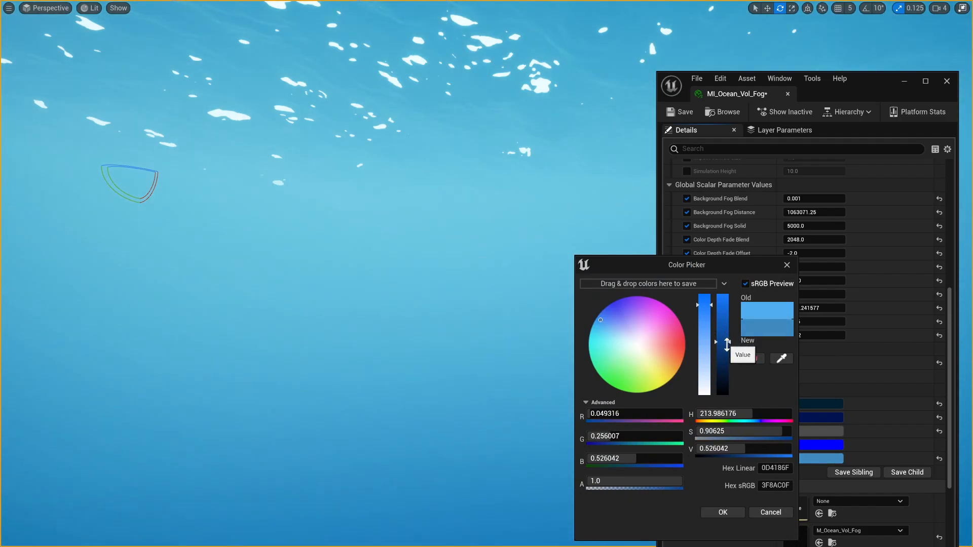
left_click_drag(727, 345, 727, 374)
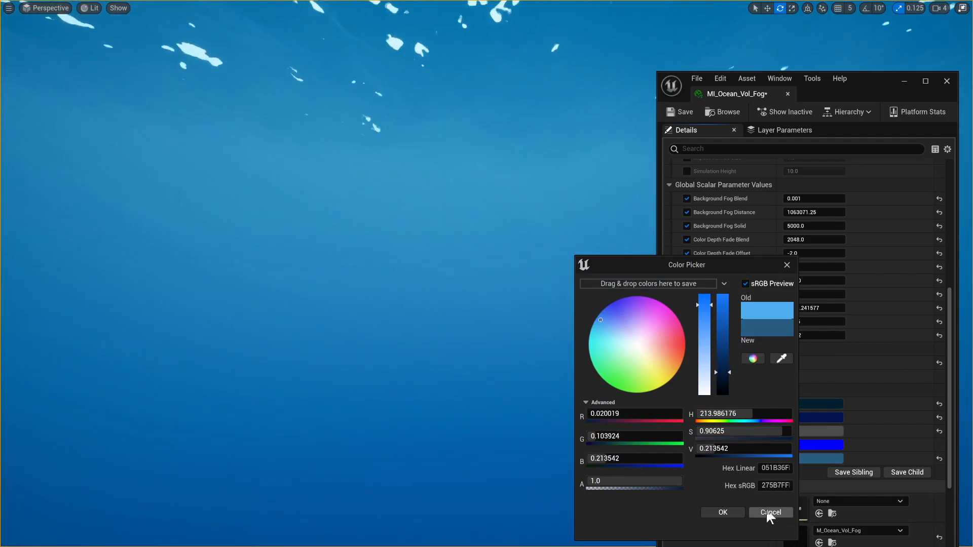
left_click(767, 513)
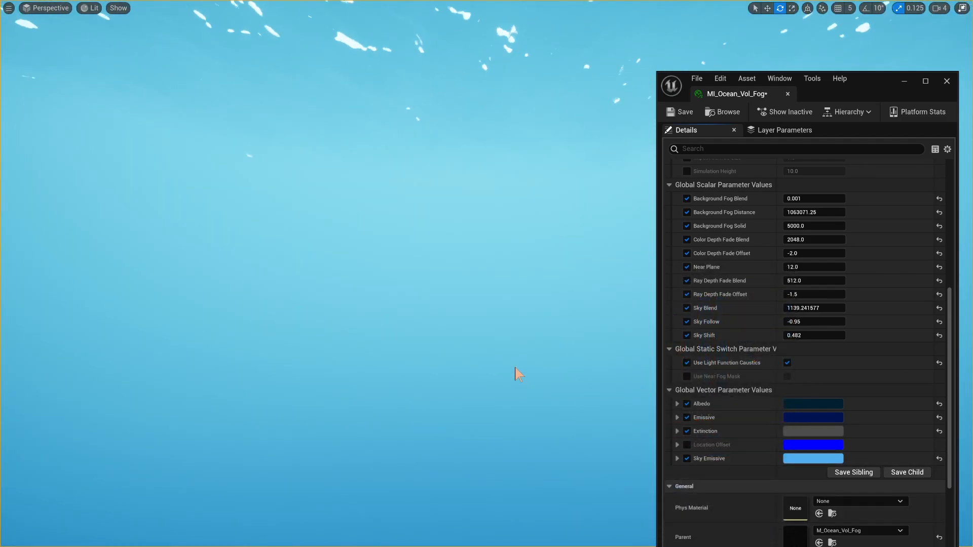
key("ctrl+z")
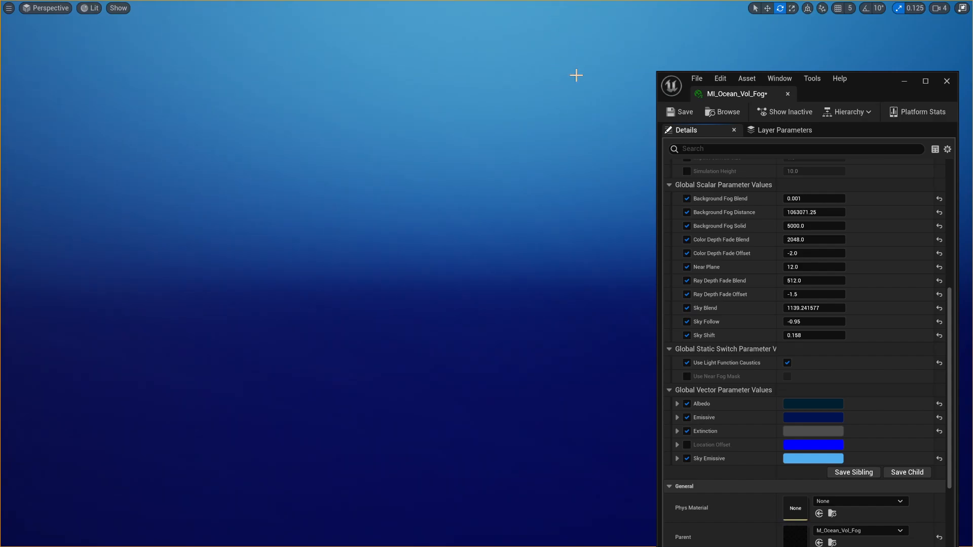
- Try a Sky Follow of 0 in the fog material and undo the change
left_click(799, 320)
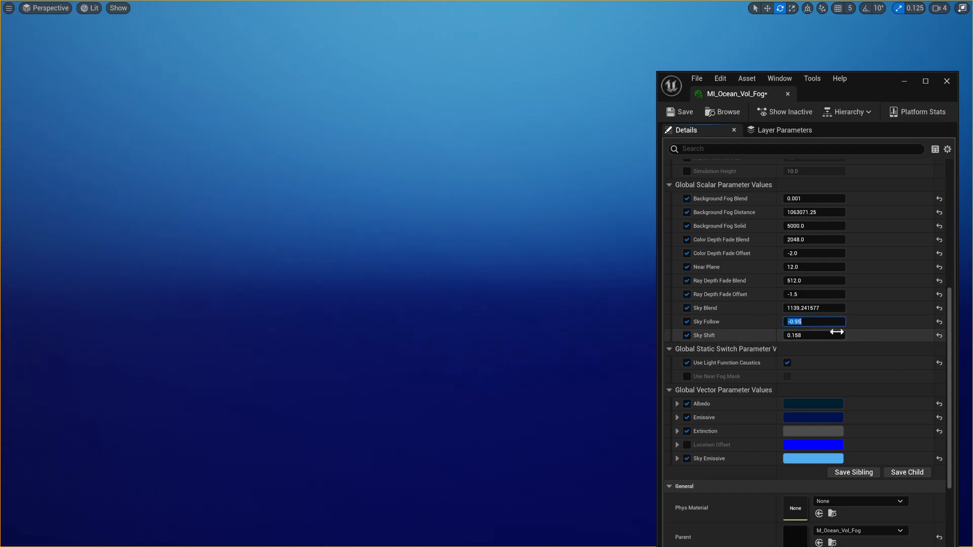
type("0")
key("Return")
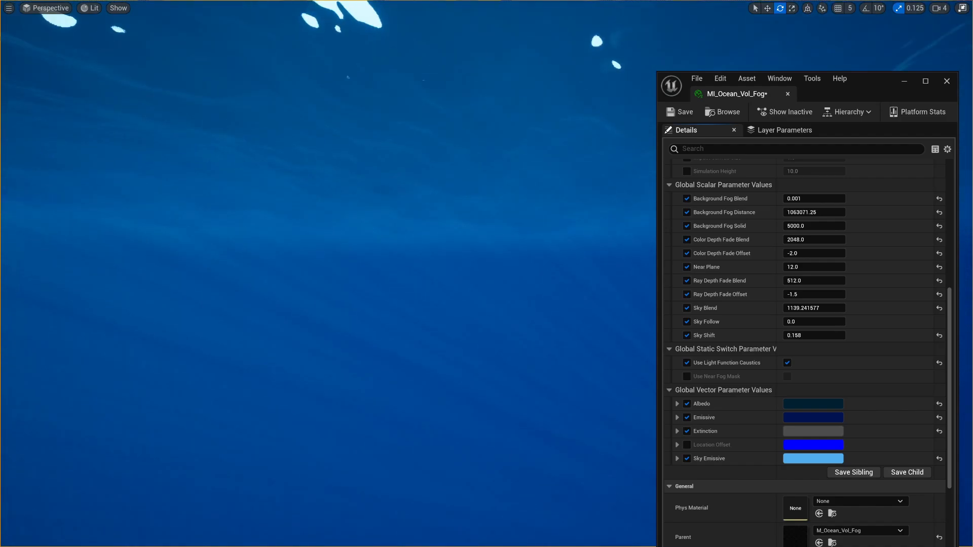
key("ctrl+z")
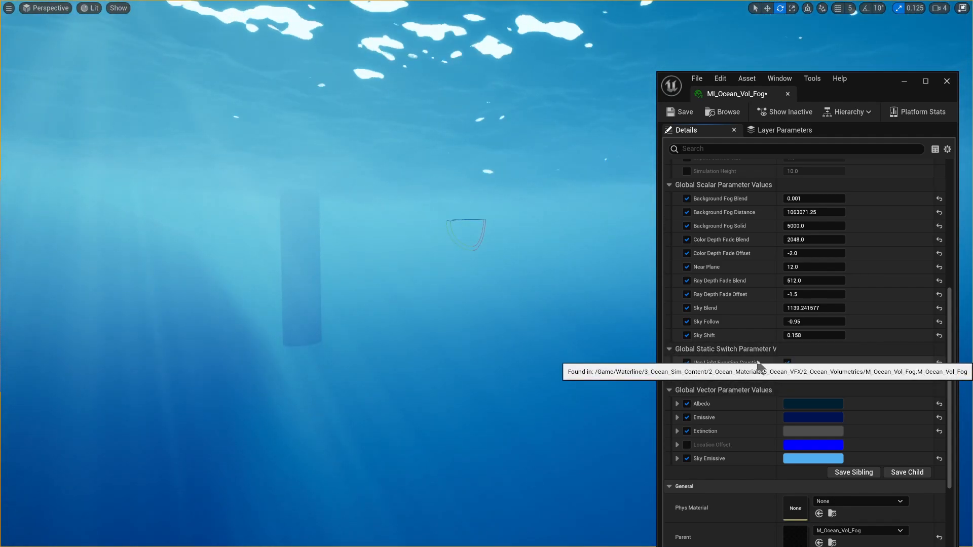
- Adjust the Albedo color's hue with the cube and cylinder in view, trying a deeper blue of about 223, and apply the picked color
right_click_drag(515, 380, 476, 380)
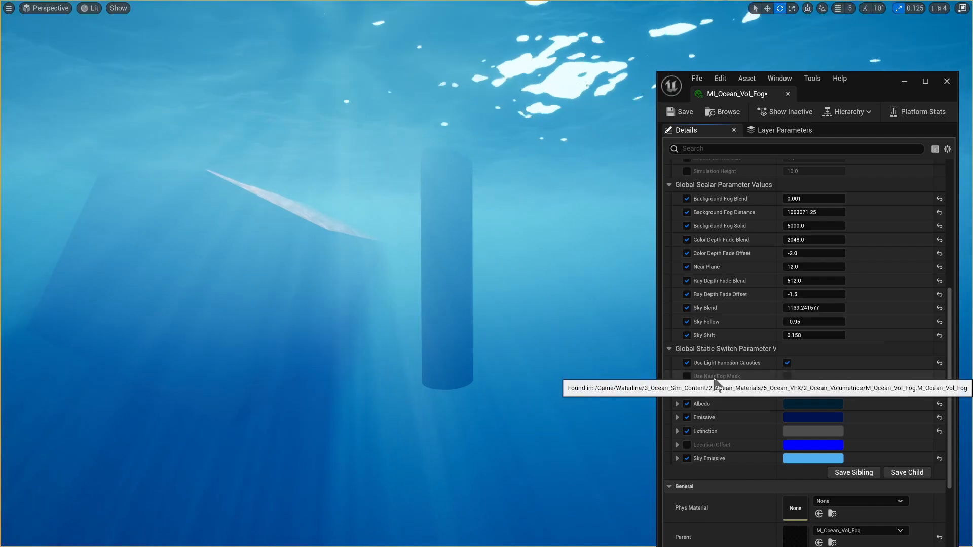
mouse_move(573, 185)
right_mouse_down()
mouse_move(562, 186)
mouse_move(573, 186)
right_mouse_up()
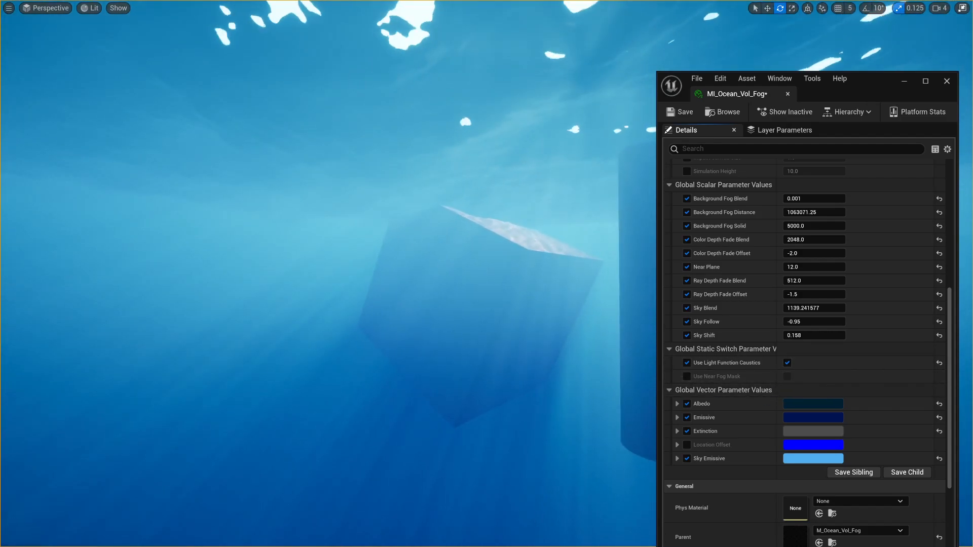
scroll(764, 398, "down", 3)
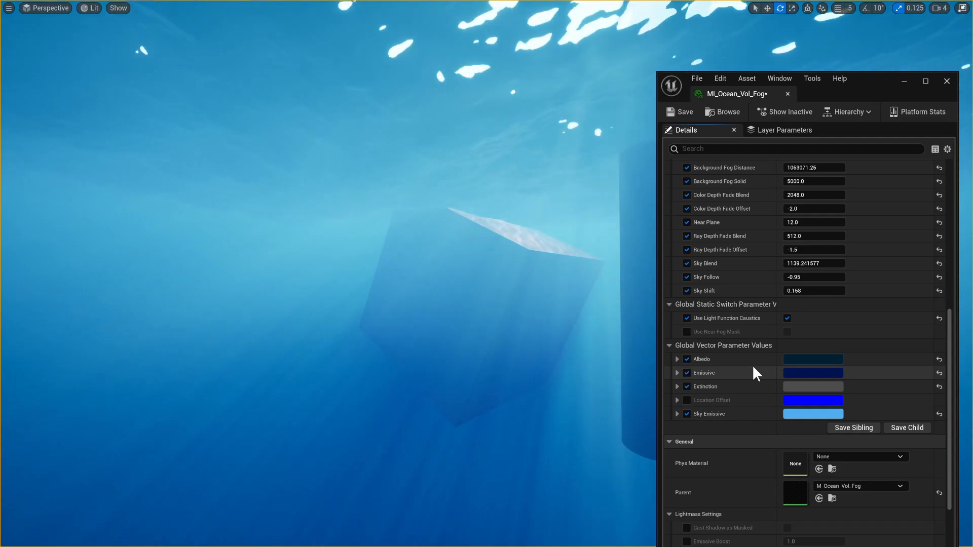
left_click(798, 360)
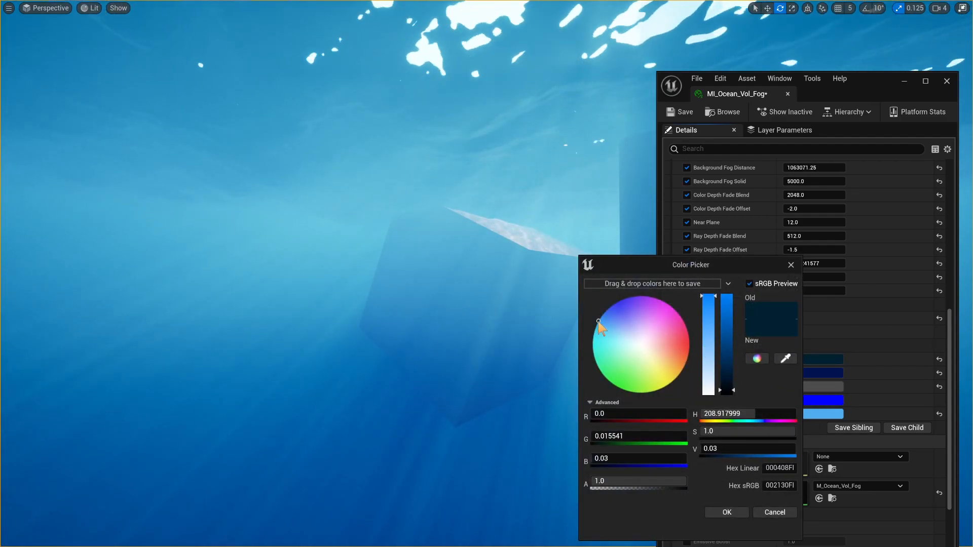
left_click_drag(600, 327, 580, 292)
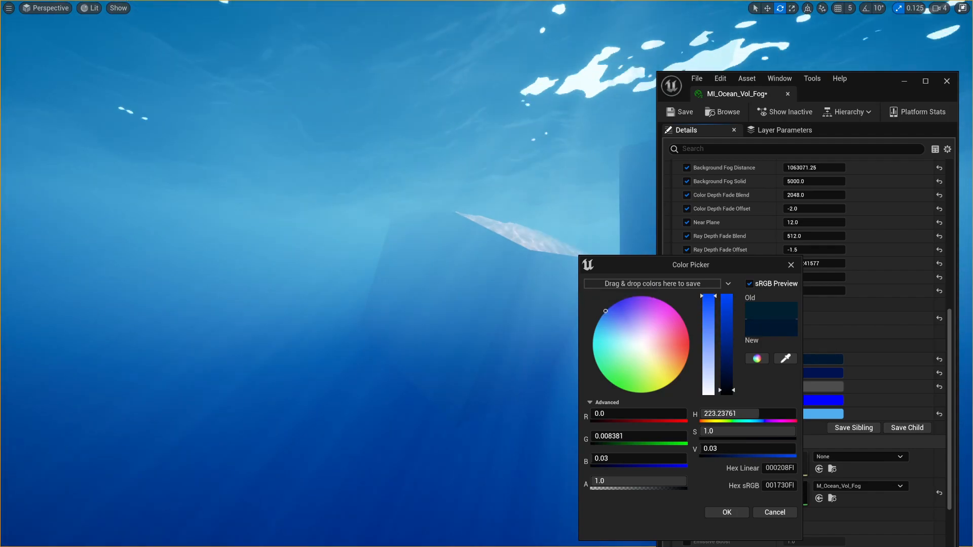
right_click(292, 310)
right_click_drag(353, 375, 425, 389)
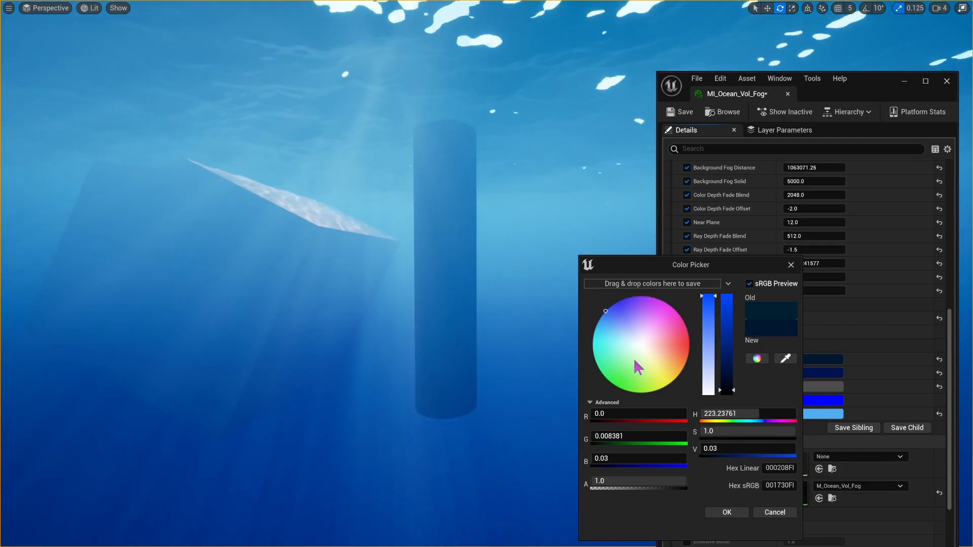
left_click_drag(608, 314, 585, 311)
left_click(724, 512)
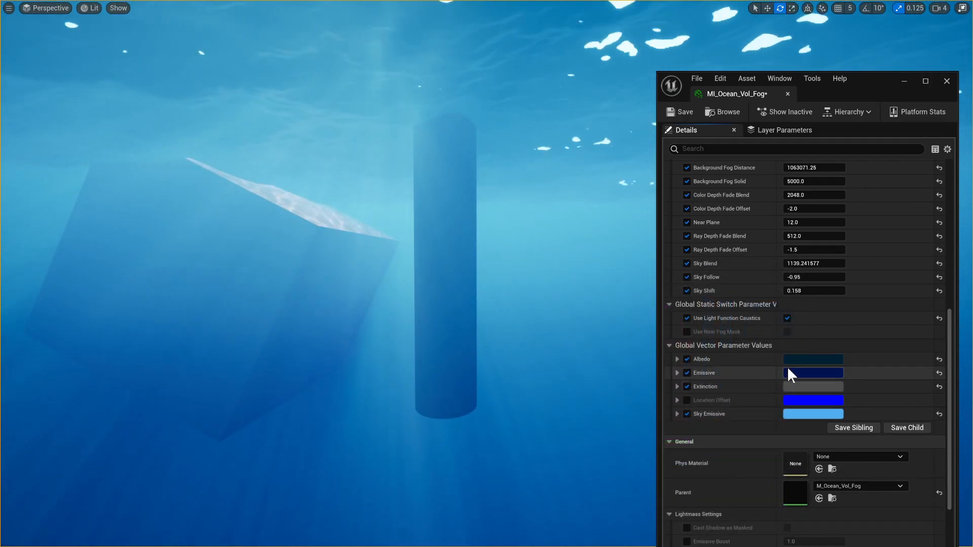
- Try Emissive color brightness values of 0, about 0.04, 0.034 and 0.065 against the deep water, and cancel the color change
left_click(800, 373)
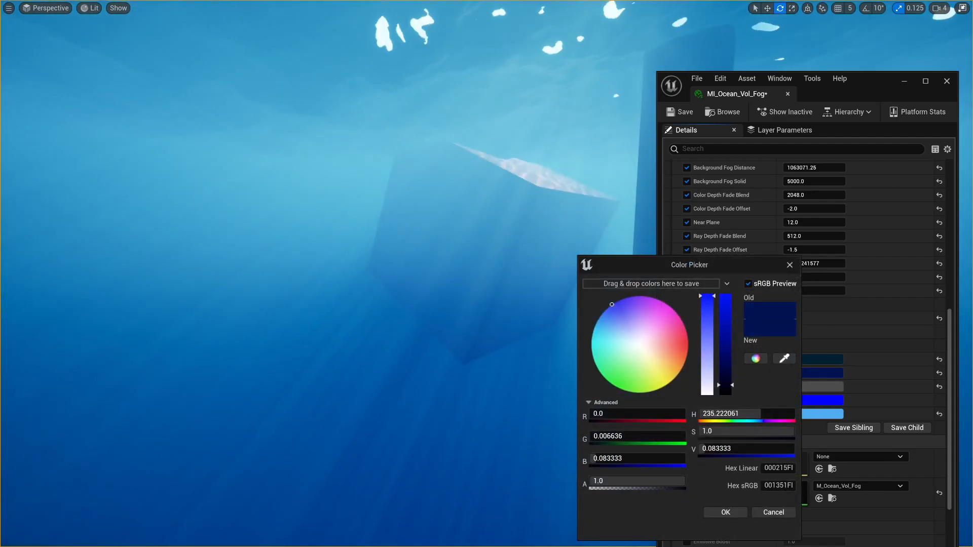
mouse_move(729, 393)
left_mouse_down()
mouse_move(725, 373)
mouse_move(729, 426)
left_mouse_up()
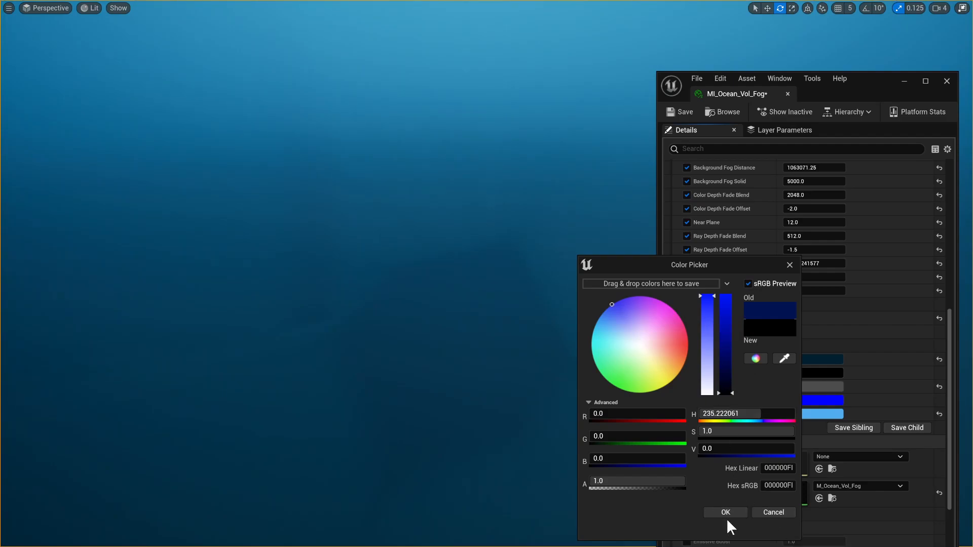
left_click_drag(725, 392, 725, 387)
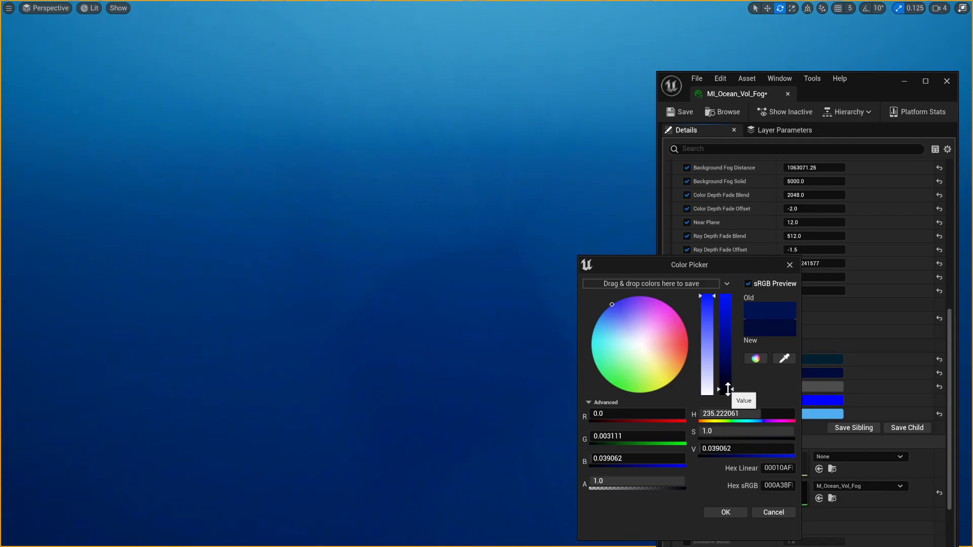
left_click_drag(728, 392, 727, 386)
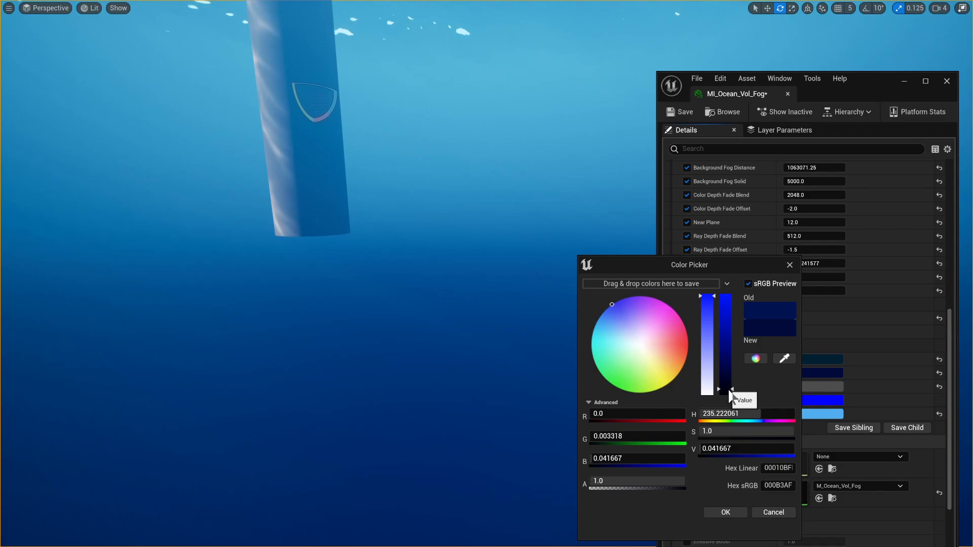
left_click(729, 390)
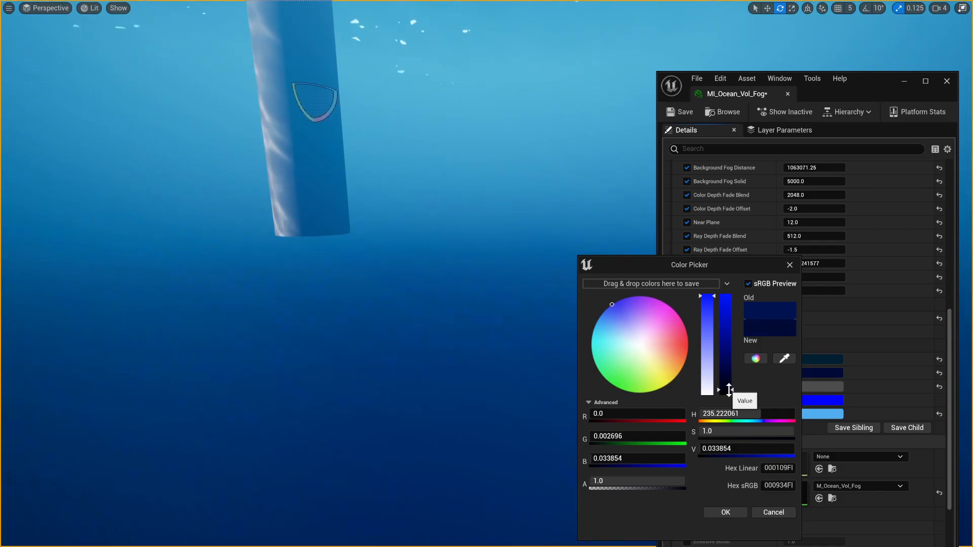
left_click_drag(730, 385, 728, 381)
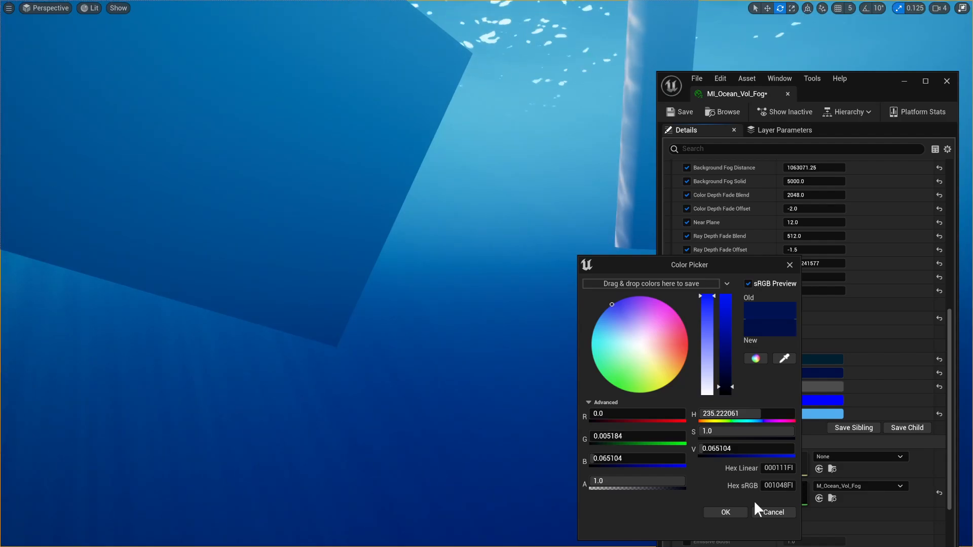
left_click(772, 514)
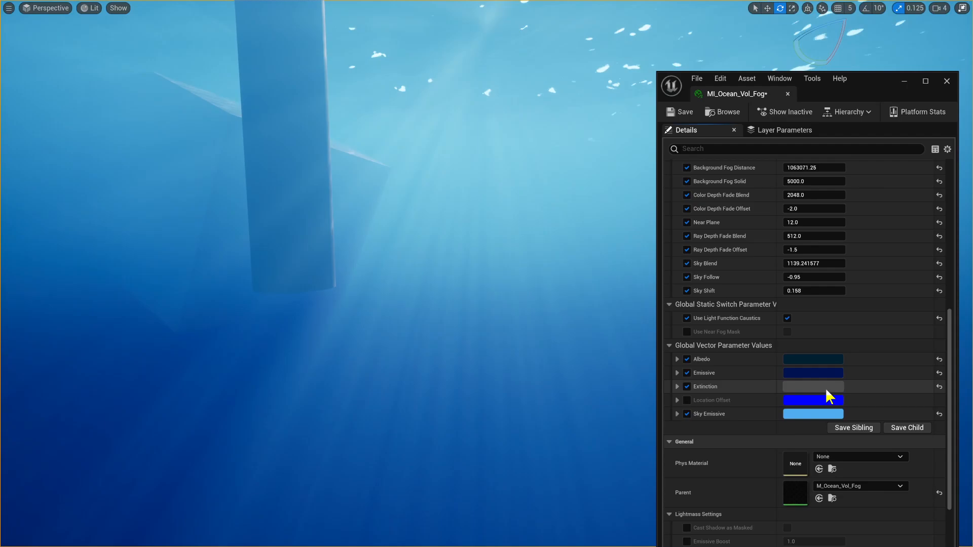
- Try Extinction brightness values of about 0.62 and 0 in the fog material, checking the underwater light around the cylinder
left_click(804, 388)
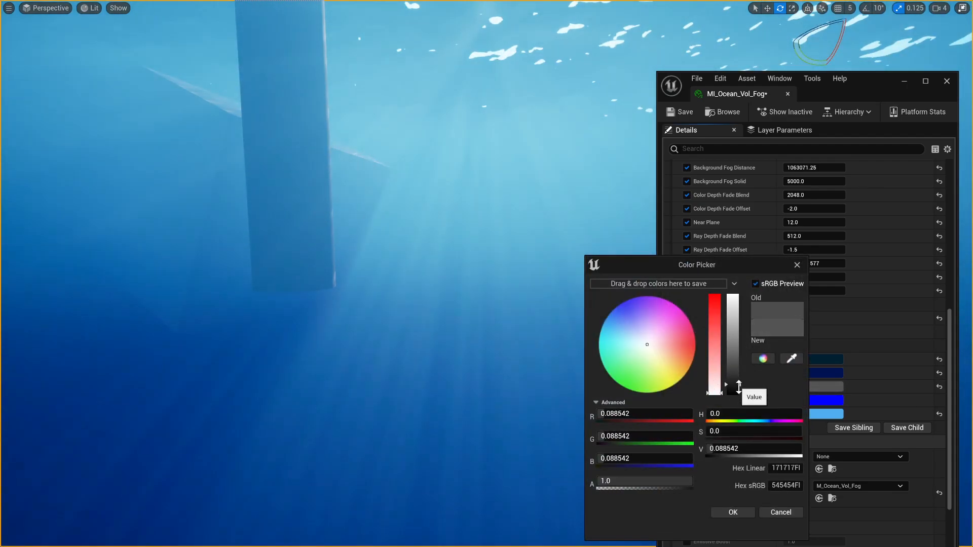
left_click_drag(737, 389, 732, 332)
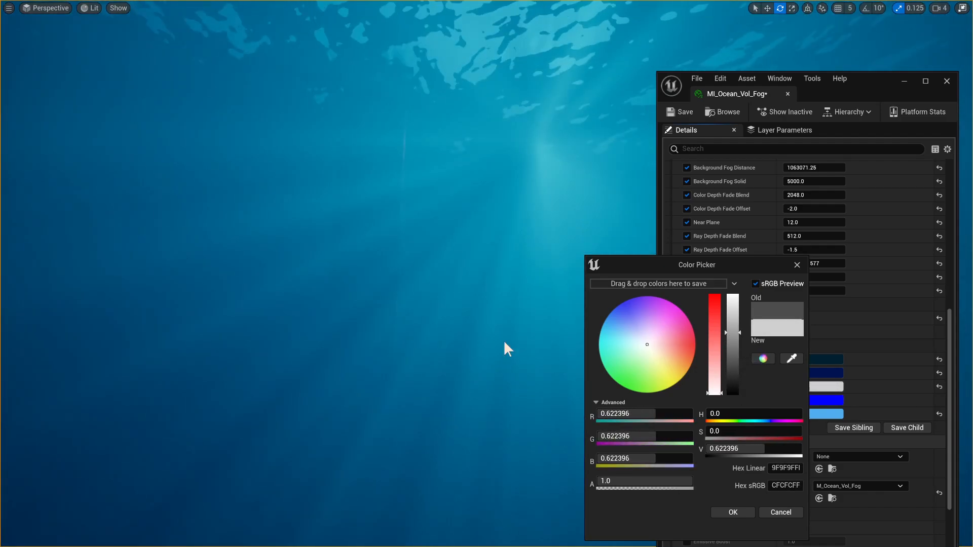
left_click_drag(730, 354, 735, 398)
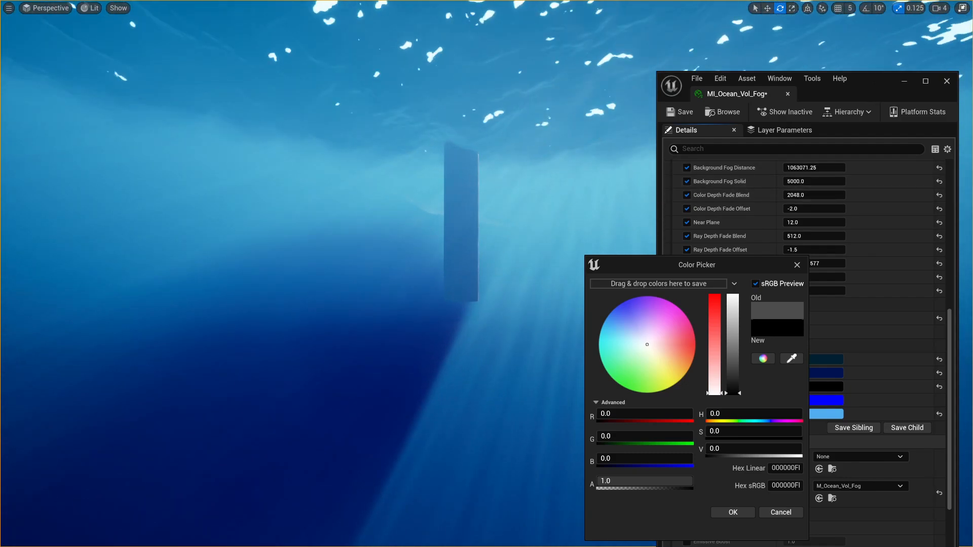
scroll(744, 224, "up", 2)
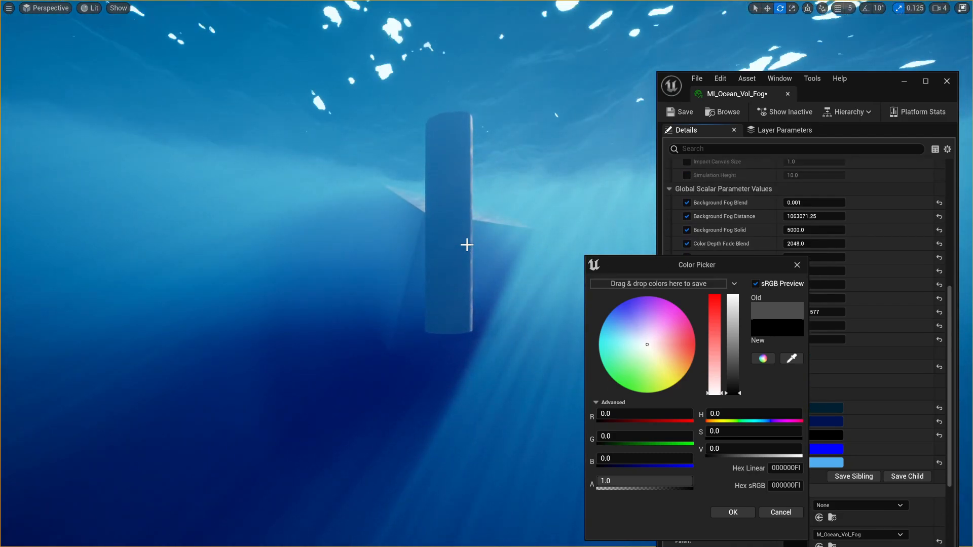
right_click_drag(467, 245, 471, 286)
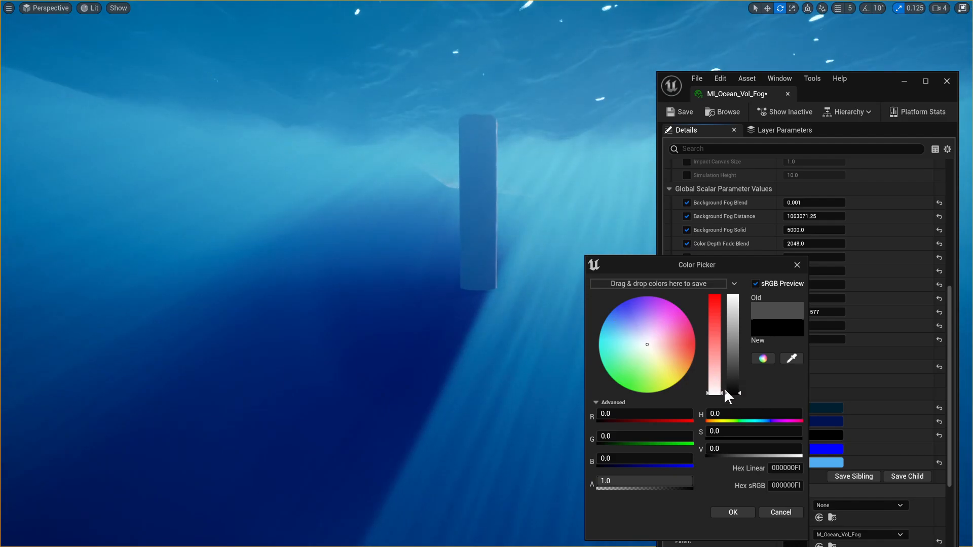
- Try Extinction values of about 0.01 and 0.216, tint the color reddish with a hue of about 351, and apply it
left_click_drag(724, 390, 731, 392)
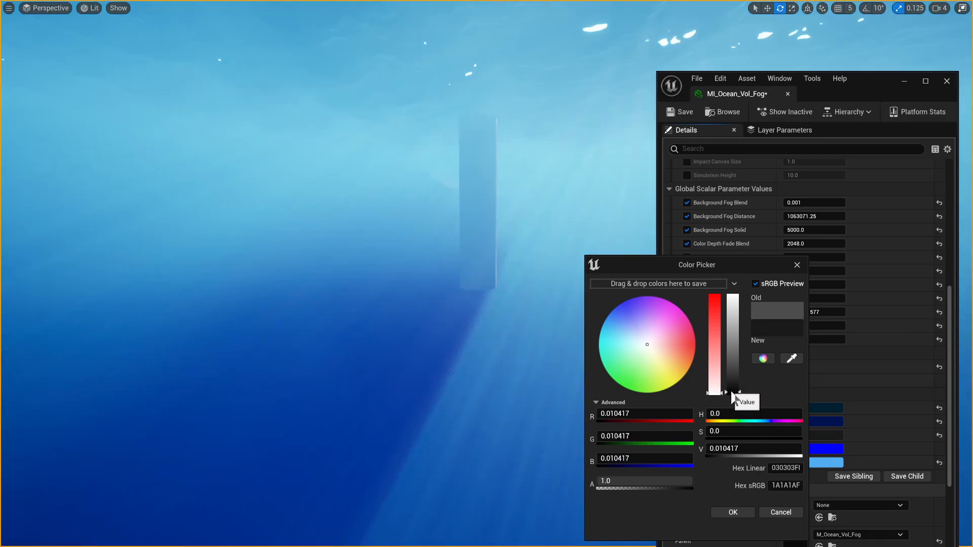
right_click_drag(487, 304, 451, 304)
left_click_drag(735, 396, 734, 372)
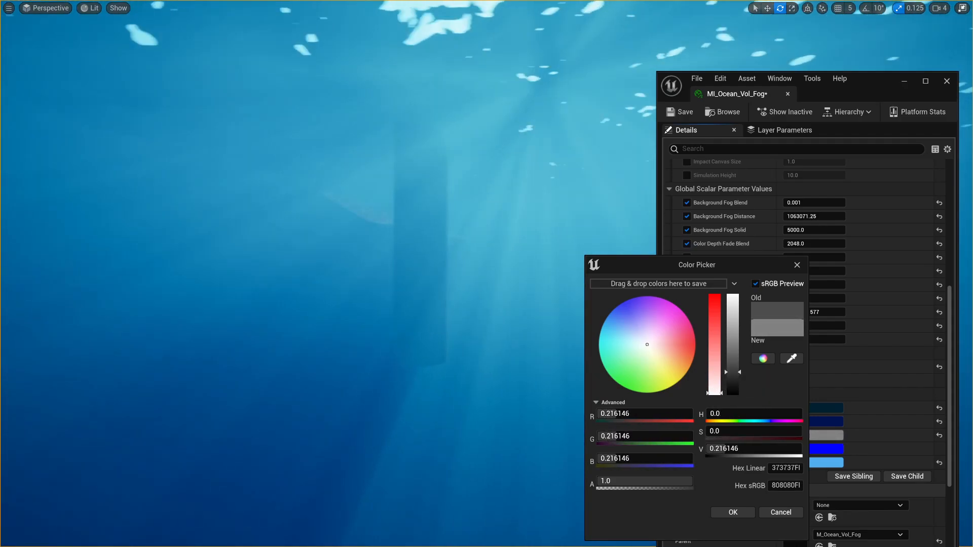
left_click_drag(666, 345, 677, 340)
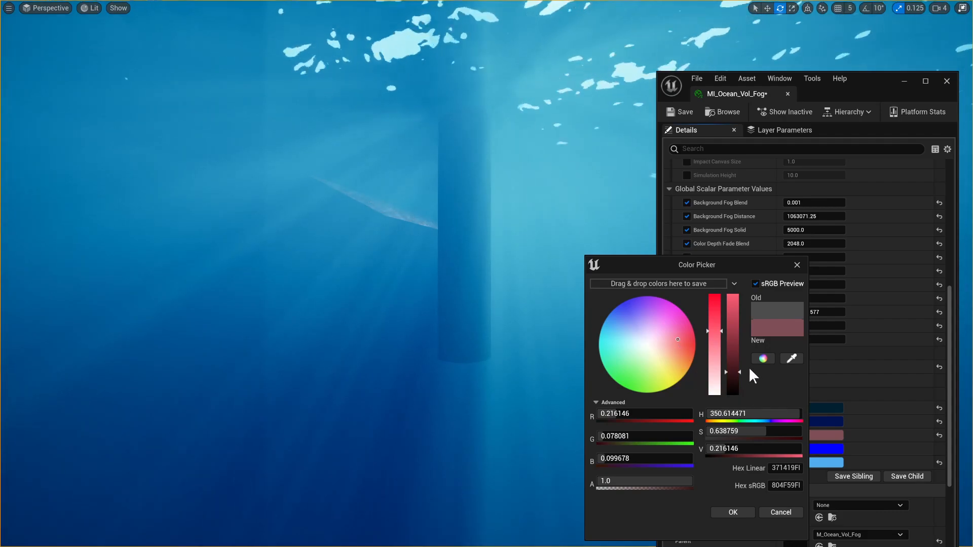
left_click(732, 512)
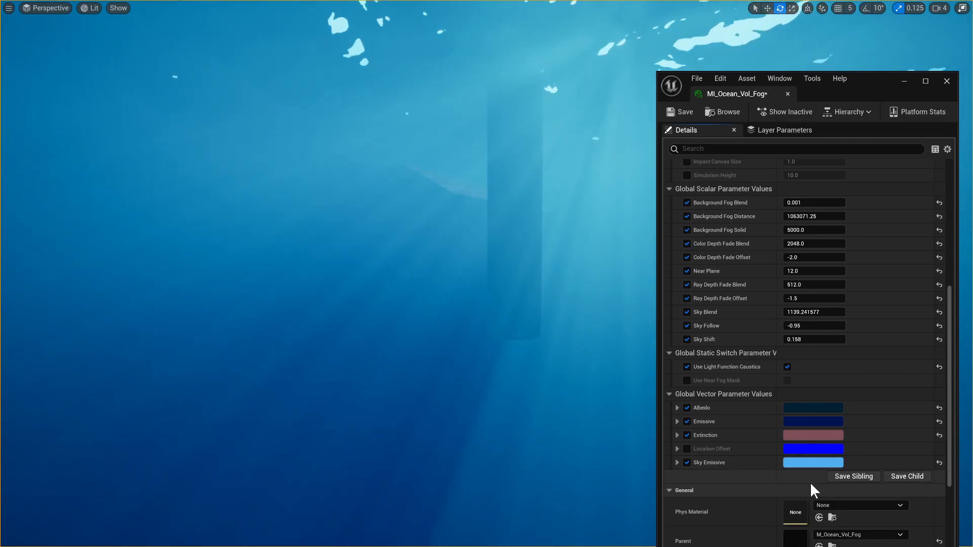
- Try fully saturated purple and cyan Extinction colors at a value of about 0.74, and cancel the color change
left_click(809, 435)
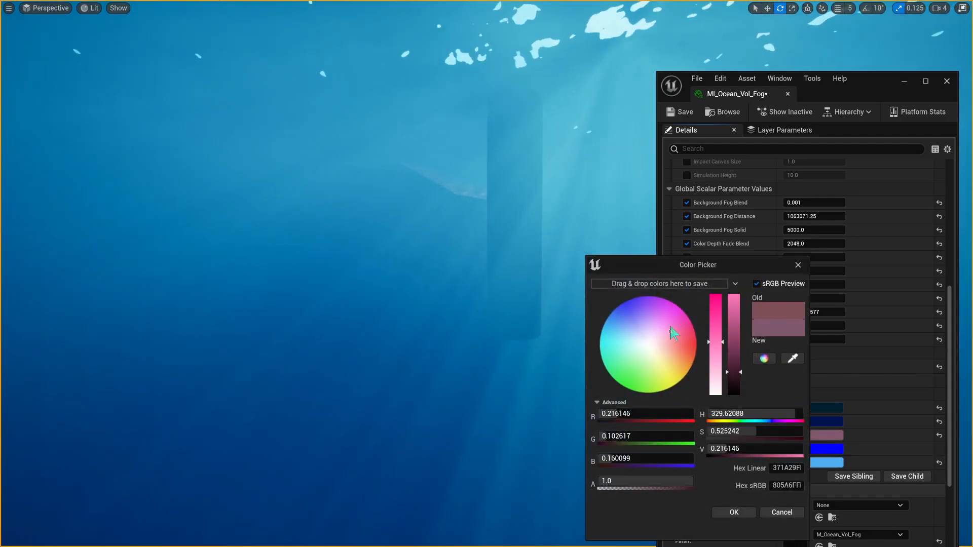
left_click(731, 303)
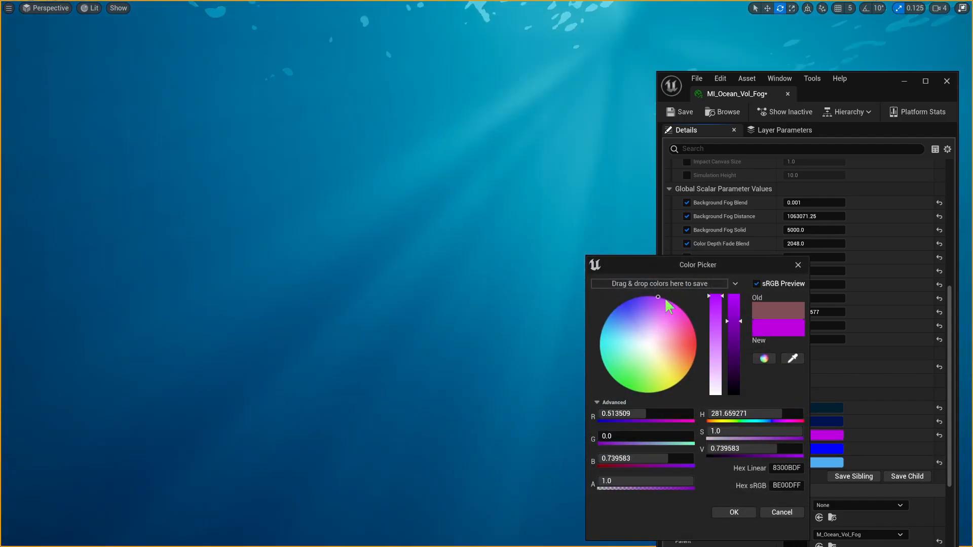
left_click_drag(664, 297, 564, 337)
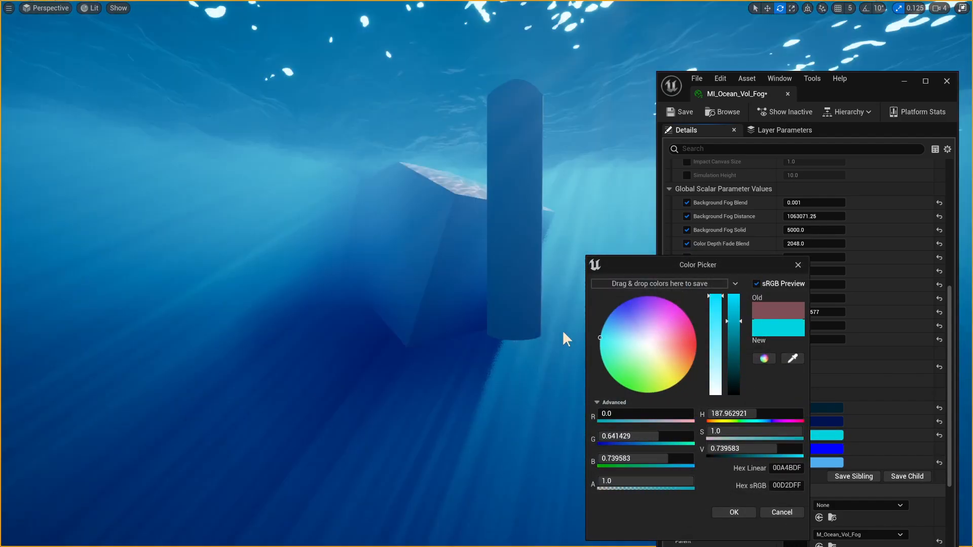
left_click(793, 512)
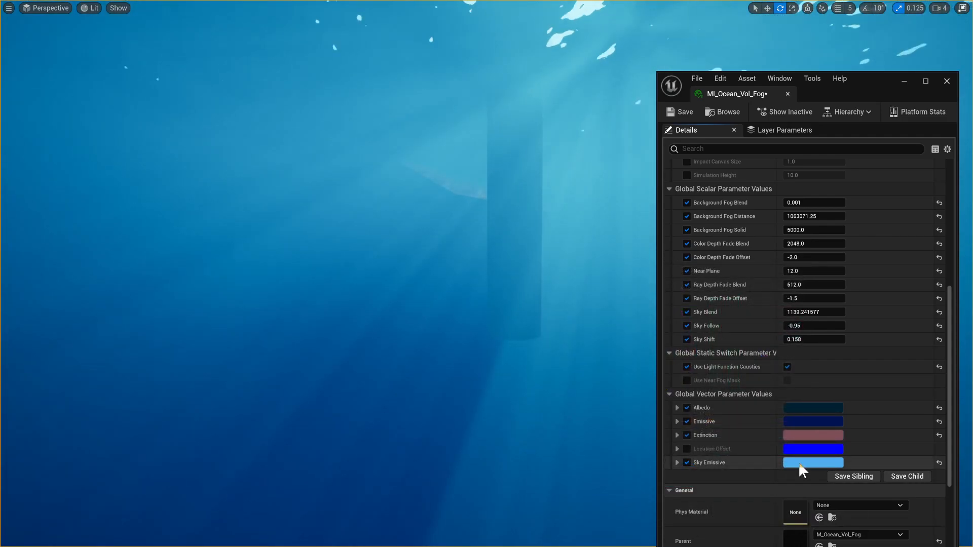
- Try a saturated pink Sky Emissive color, shift it to a blue with a hue of about 224, and apply it
left_click(798, 461)
left_click_drag(667, 328, 739, 310)
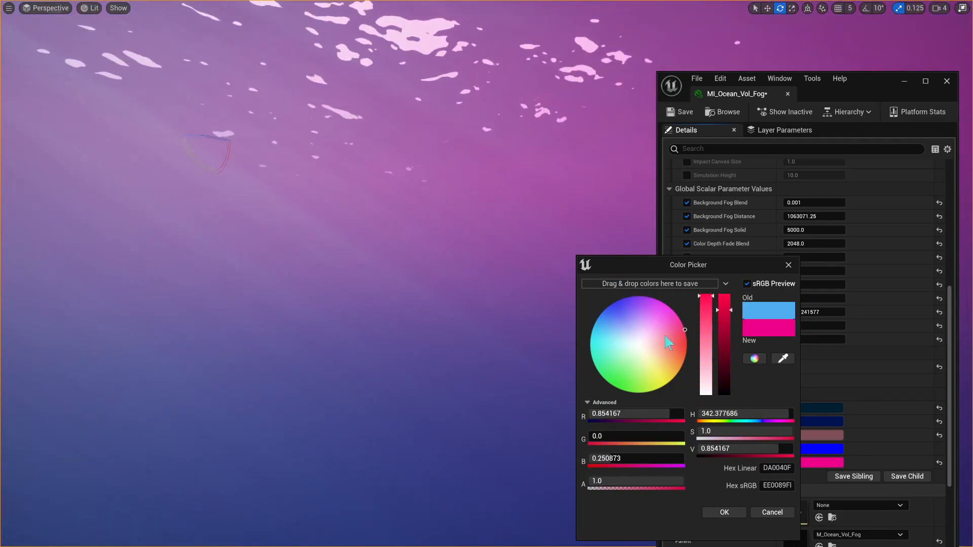
left_click_drag(664, 333, 543, 235)
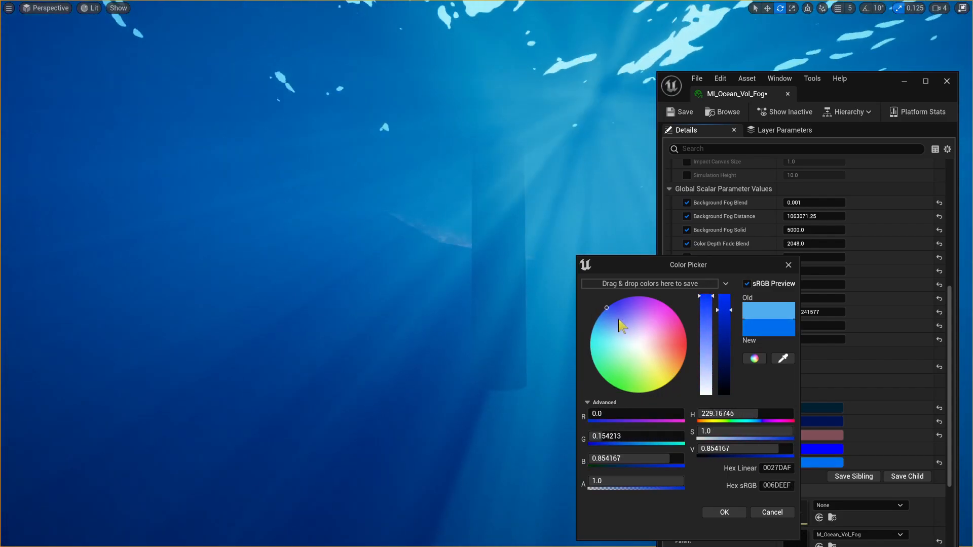
left_click_drag(608, 309, 589, 298)
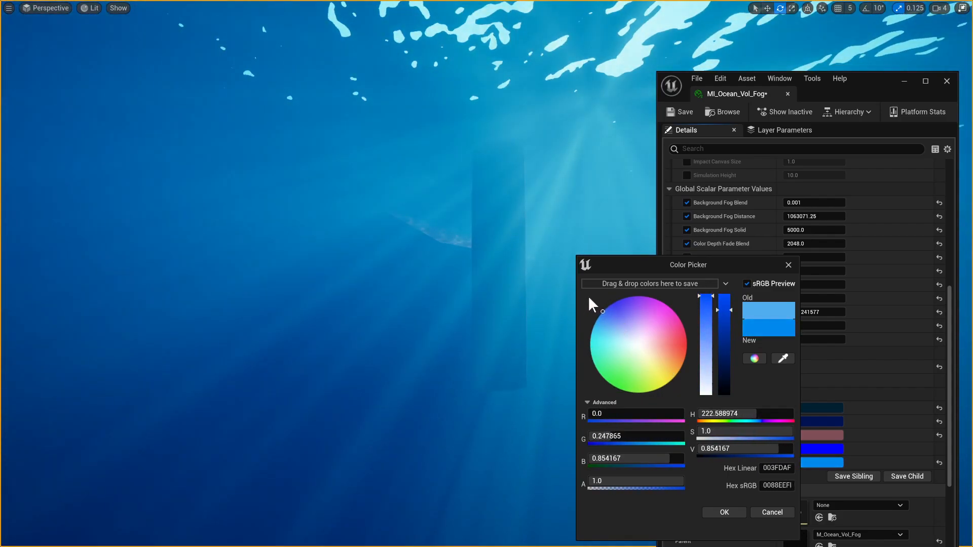
left_click(725, 513)
- Change the Albedo to a dark orange with a hue of about 28 and a value of 0.03, and apply it
scroll(765, 456, "down", 1)
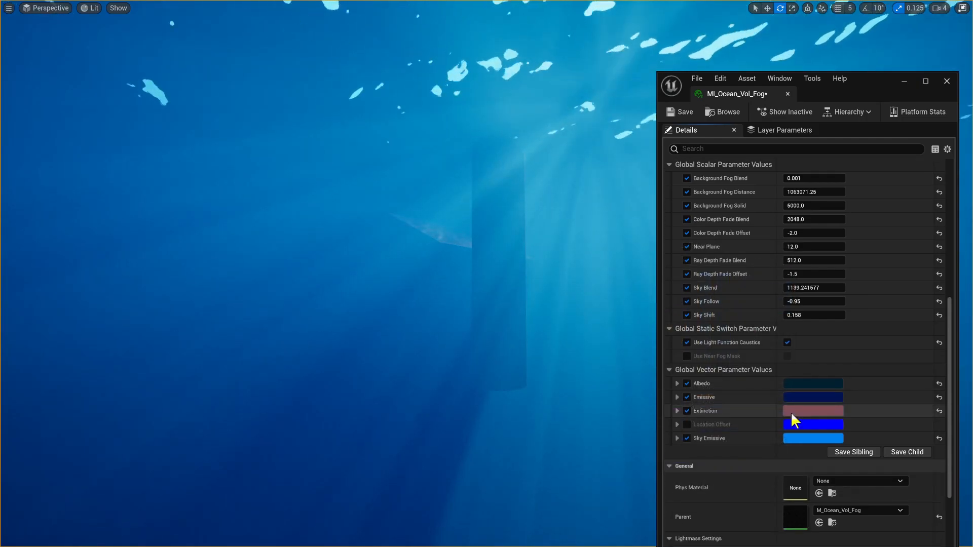
left_click(812, 383)
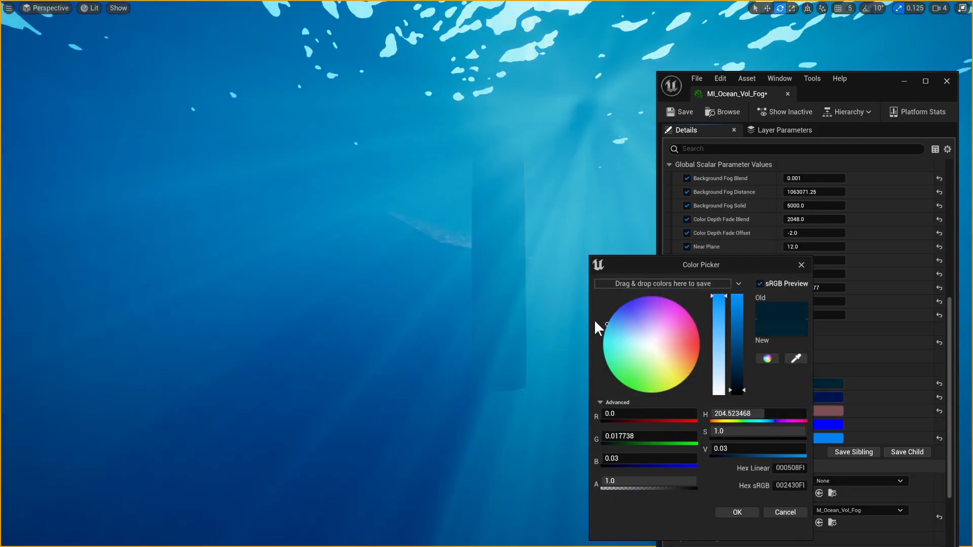
left_click_drag(596, 323, 855, 430)
right_click(512, 300)
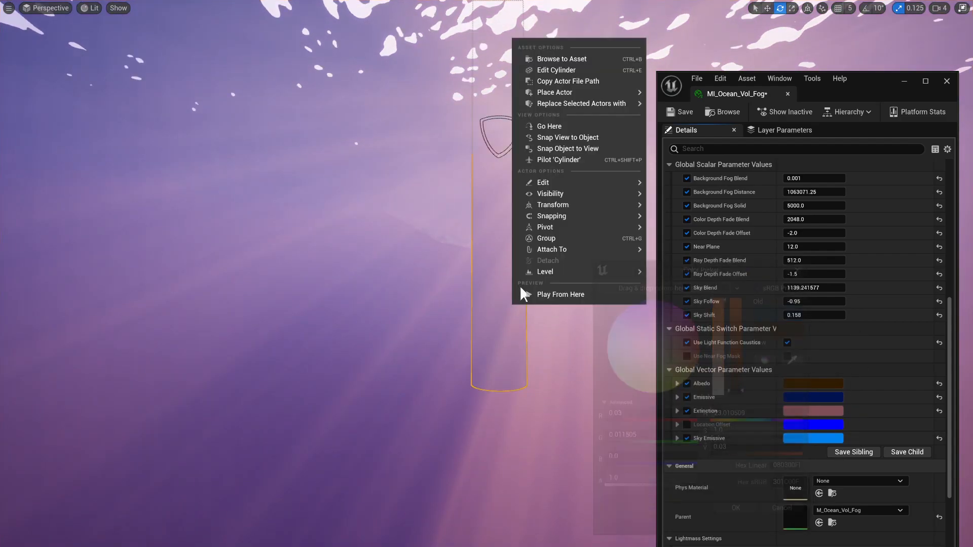
right_click_drag(475, 276, 502, 270)
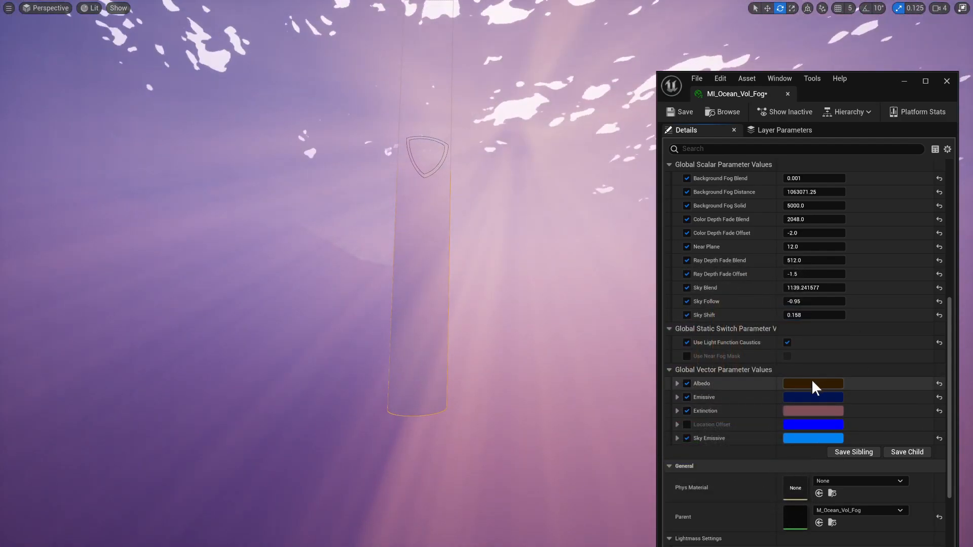
left_click(813, 383)
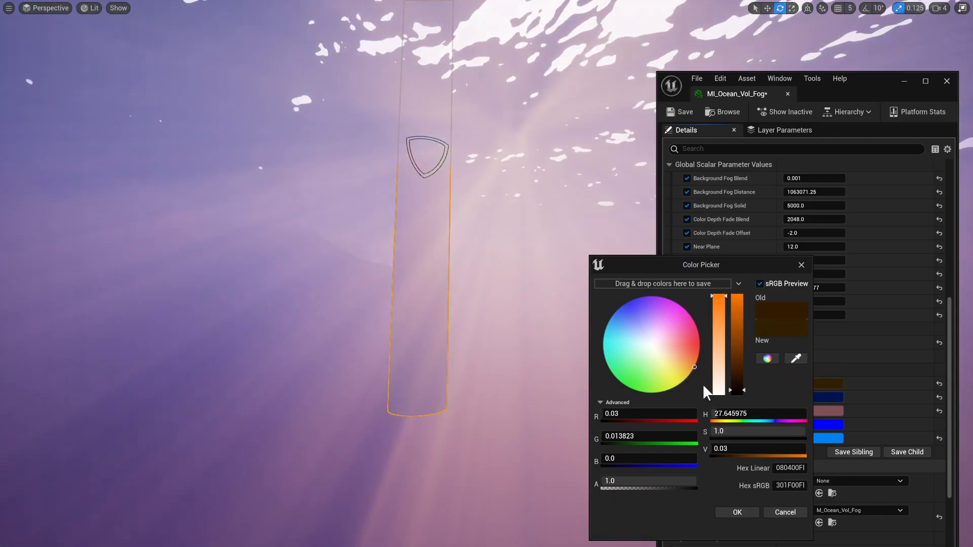
left_click(737, 512)
- Darken the Emissive color to a value of about 0.044 and brighten the Extinction color to about 0.37
left_click(788, 397)
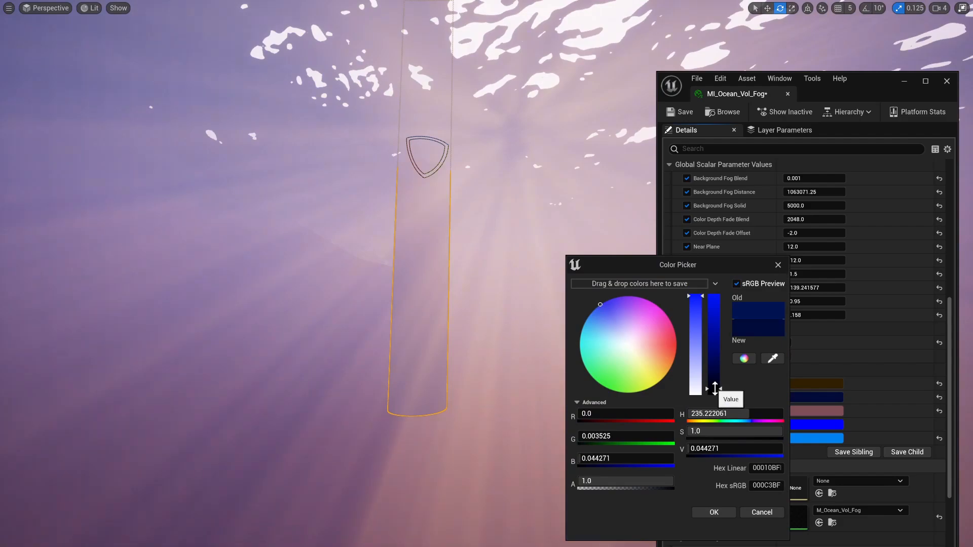
left_click(713, 513)
left_click(792, 410)
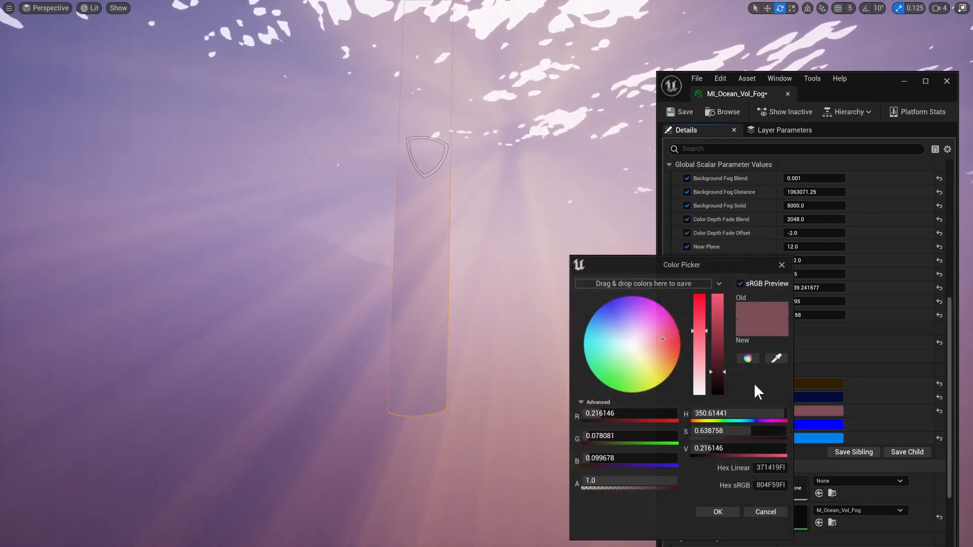
mouse_move(718, 377)
left_mouse_down()
mouse_move(716, 390)
mouse_move(712, 332)
mouse_move(718, 364)
left_mouse_up()
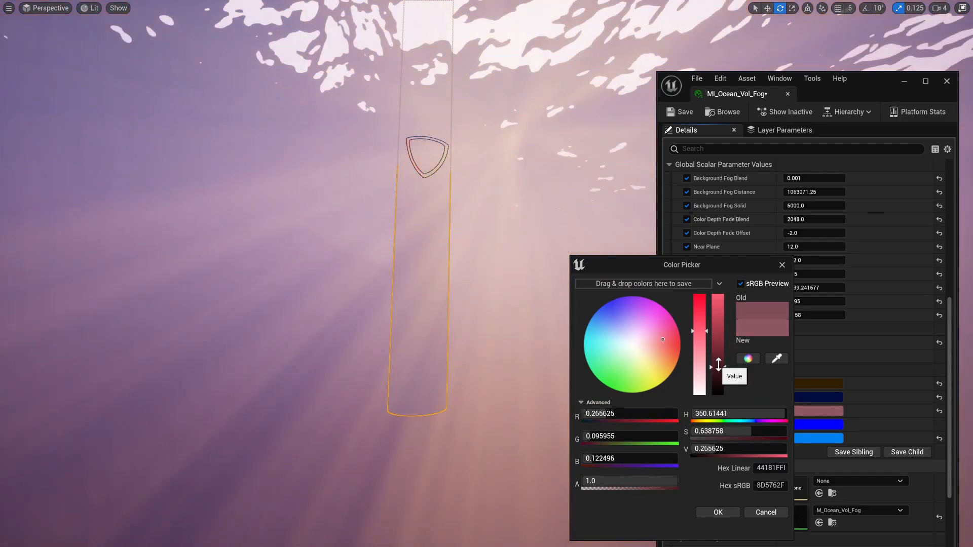
left_click(715, 510)
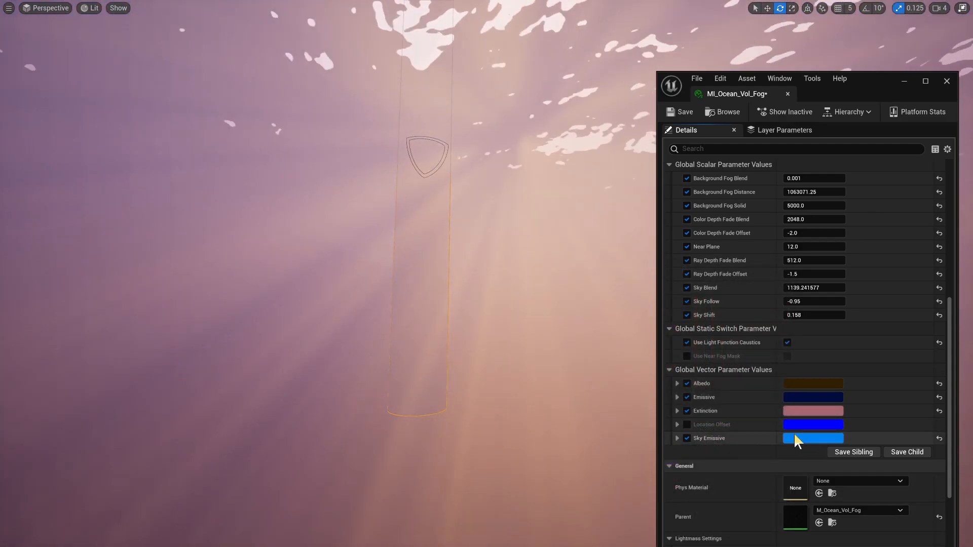
- Try Sky Emissive values of 0 and about 0.57, pick a saturated orange-red with a value of about 0.88, and apply it
left_click(793, 436)
left_click_drag(723, 390, 721, 379)
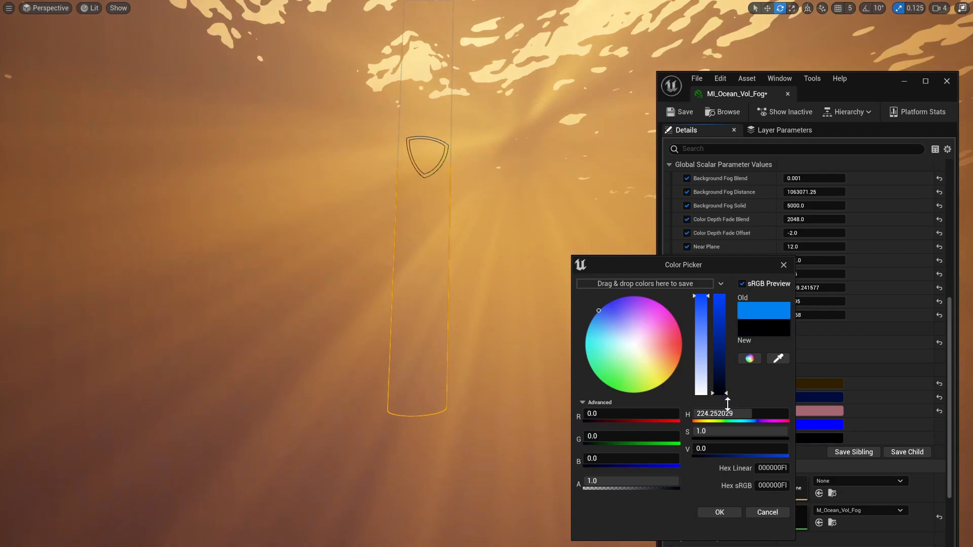
left_click_drag(719, 366, 716, 339)
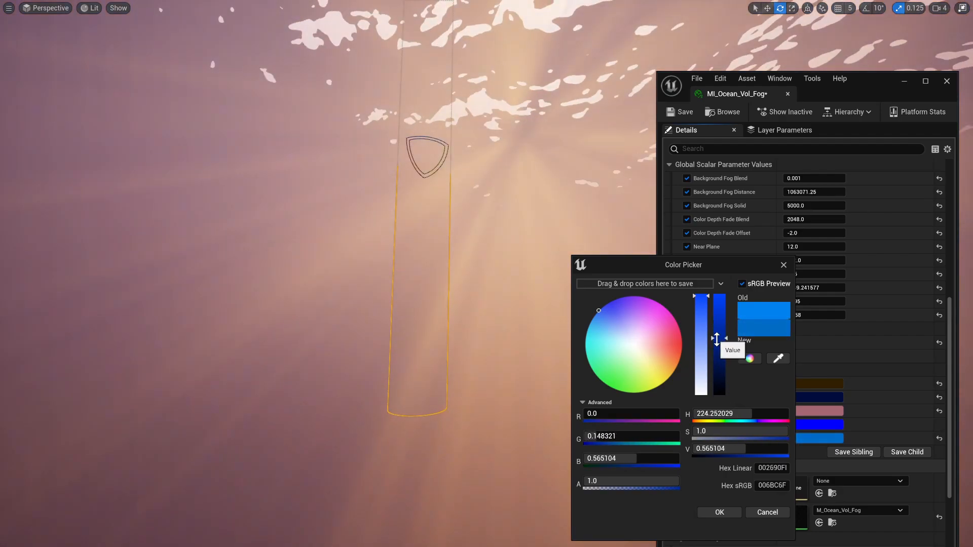
left_click_drag(600, 311, 742, 355)
right_click(665, 335)
right_click_drag(473, 299, 202, 359)
left_click(720, 512)
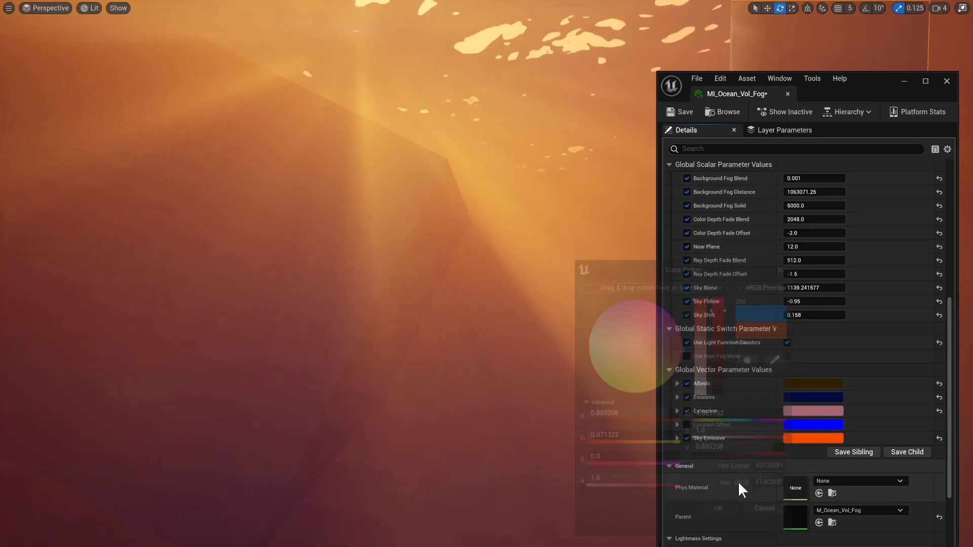
- Lower the Extinction color's value to about 0.18, apply it, and check the light shafts around the cube and cylinder
left_click(796, 411)
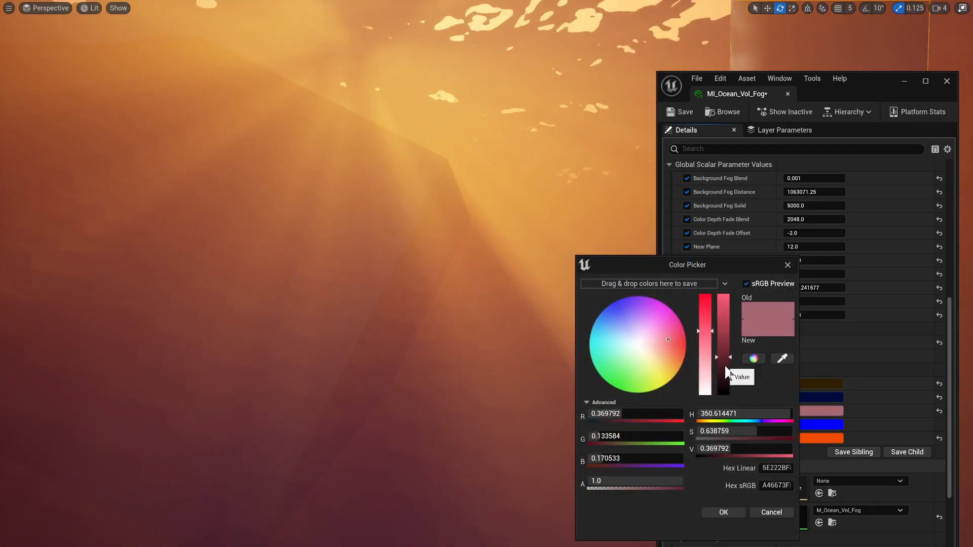
left_click_drag(724, 350, 724, 378)
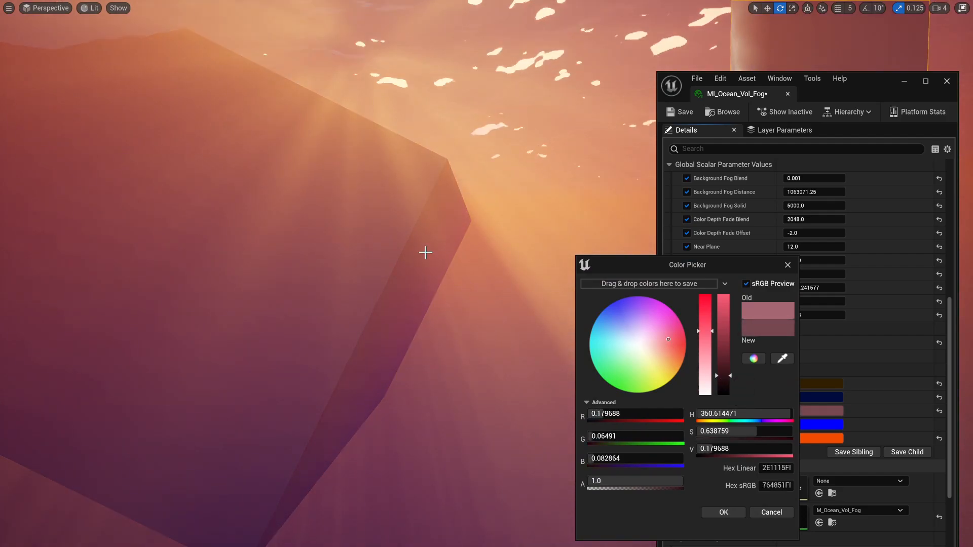
right_click_drag(425, 252, 395, 254)
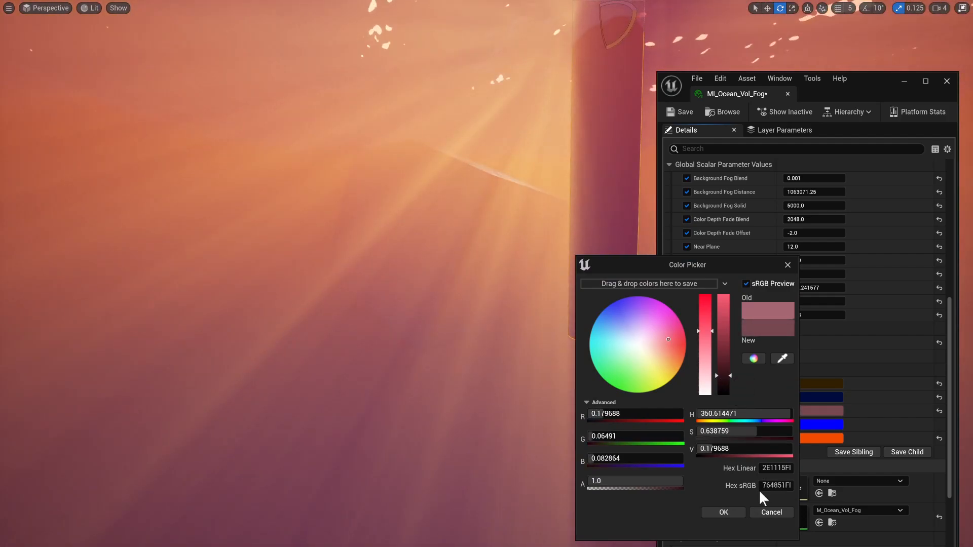
left_click(723, 512)
mouse_move(587, 364)
right_mouse_down()
mouse_move(600, 362)
mouse_move(594, 350)
right_mouse_up()
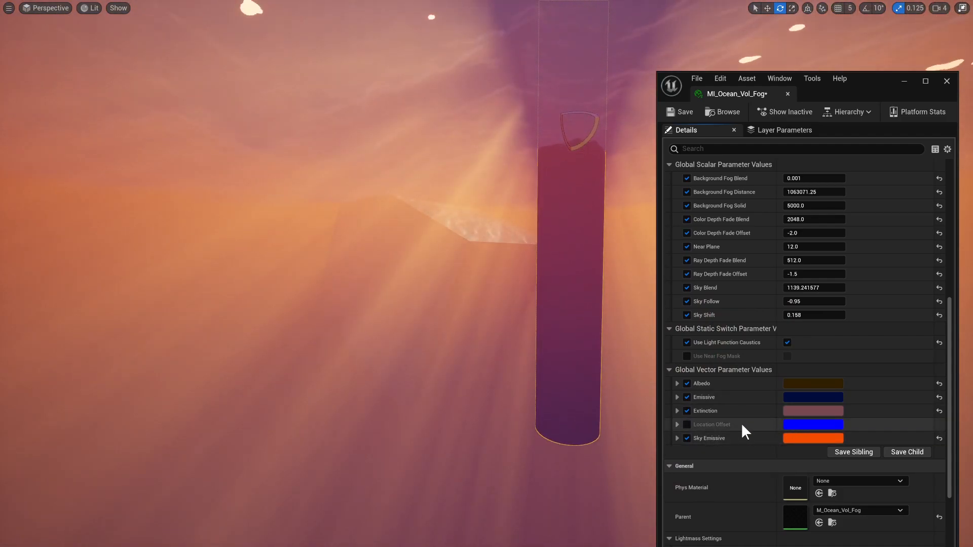
right_click_drag(590, 336, 534, 306)
- Undo the recent Extinction, Sky Emissive, Emissive and Albedo color edits, back to the grey Extinction color
key("ctrl+z")
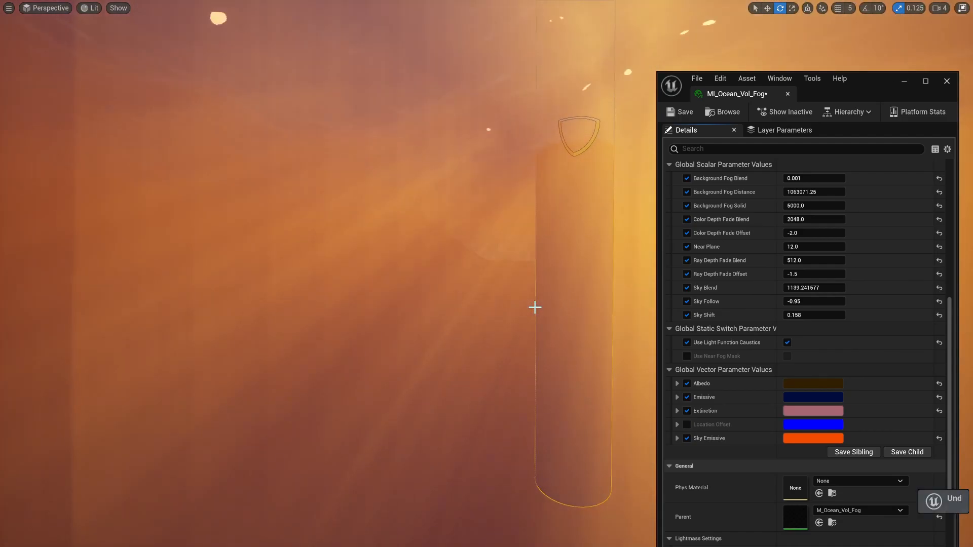
key("ctrl+z")
key("ctrl+z")
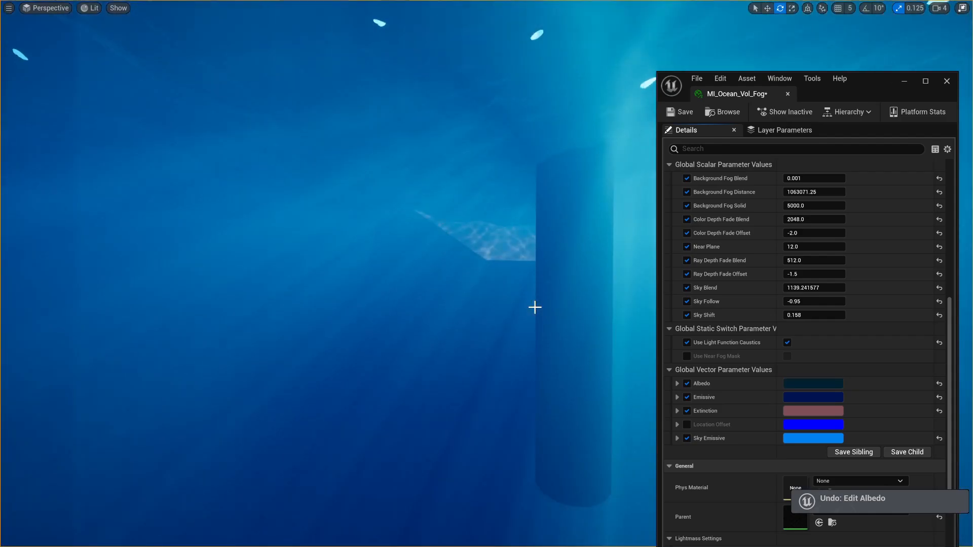
key("ctrl+z")
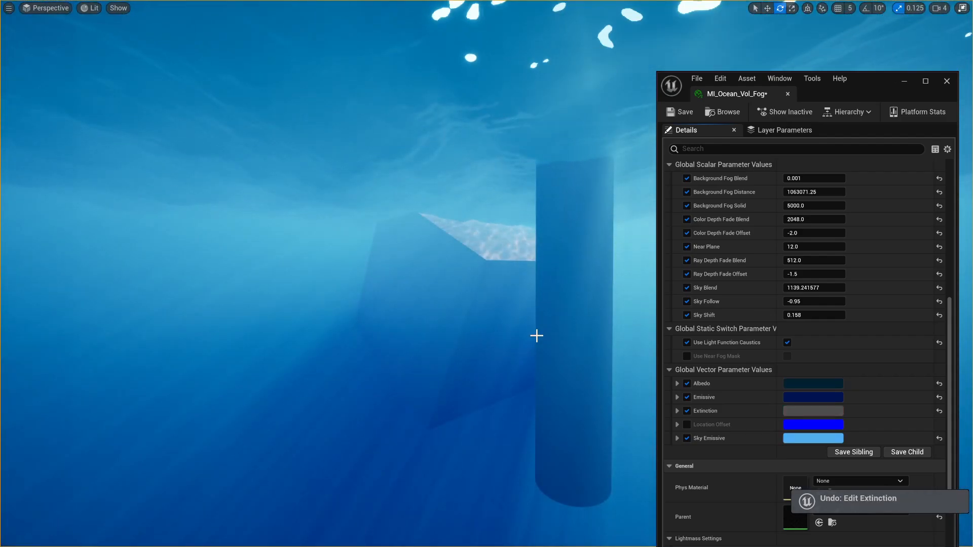
- Clear the property filter of Waterline_Ocean_Gen_3 and open its 3 Underwater Post-Process Material for editing beside the full-size viewport
key("w")
right_click_drag(537, 335, 553, 343)
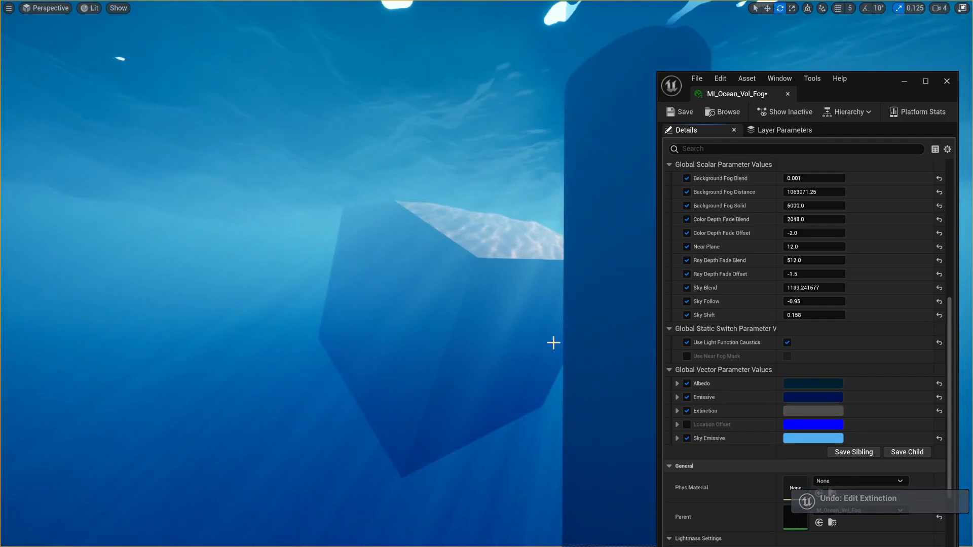
left_click(904, 81)
key("F11")
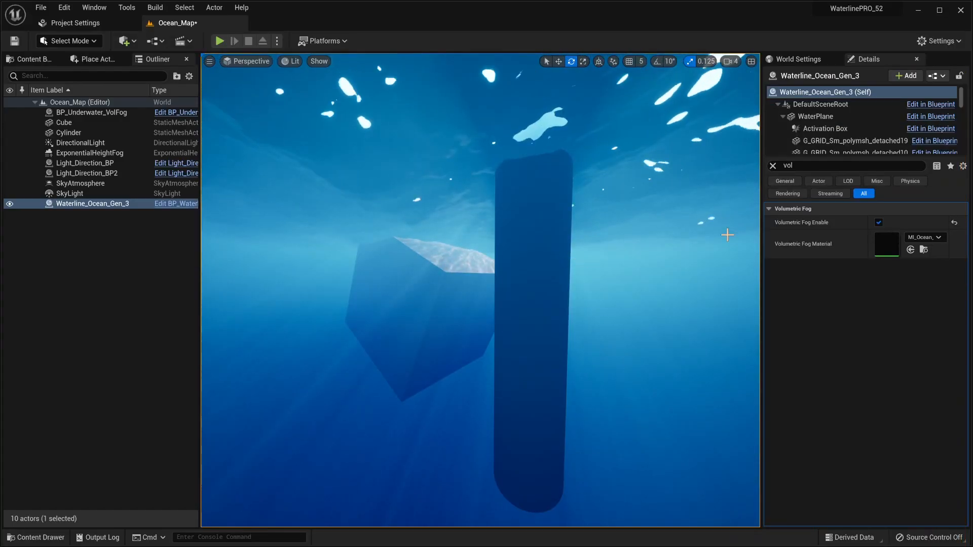
left_click(773, 165)
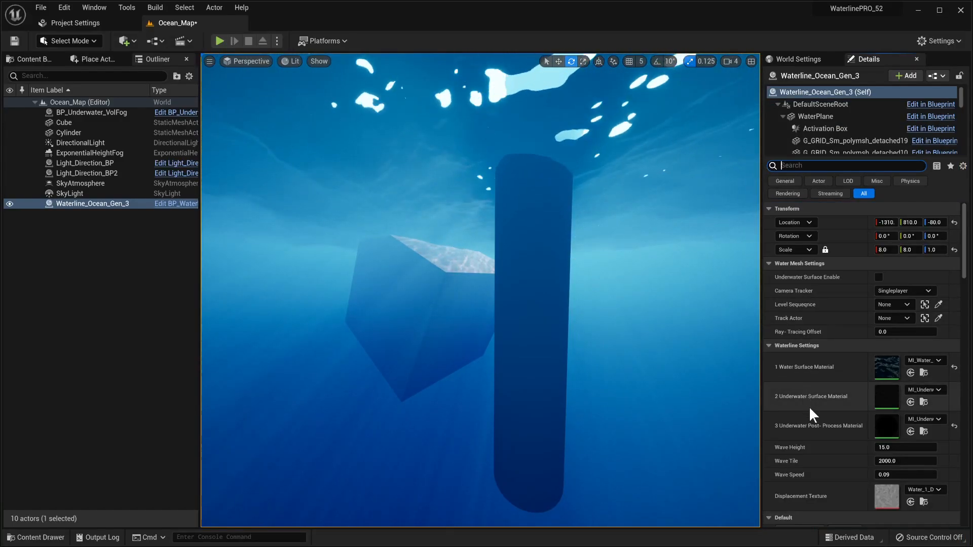
double_click(882, 428)
right_click_drag(469, 335, 486, 318)
key("w")
key("F11")
- Examine the light shafts and caustics around the cube from nearer and farther underwater viewpoints
key("s")
key("w")
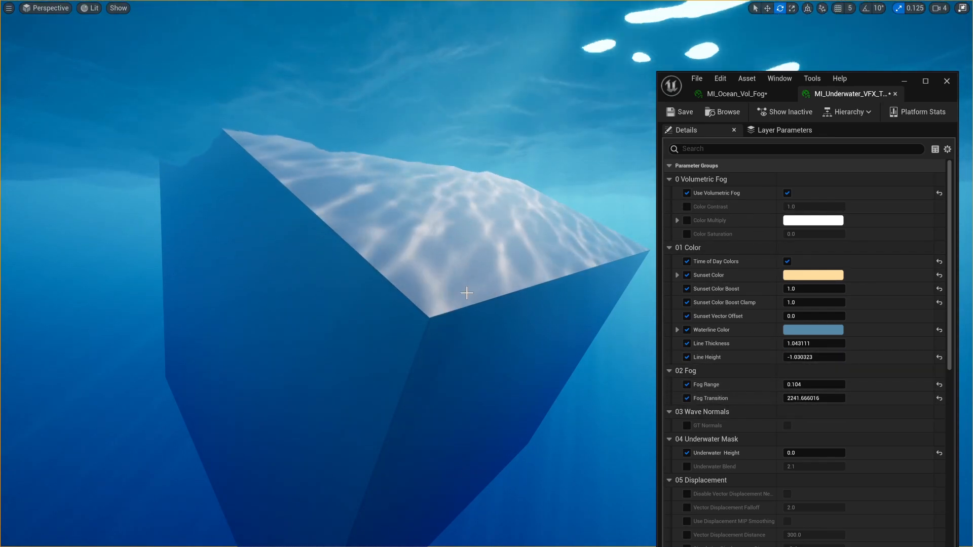
key("w")
right_click_drag(466, 293, 476, 288)
key("s")
key("w")
key("s")
key("w")
- Collapse the 05 Displacement, 07 Shore Settings, 10 Shore and 7 BP Actor parameter groups of the underwater material
scroll(725, 376, "down", 3)
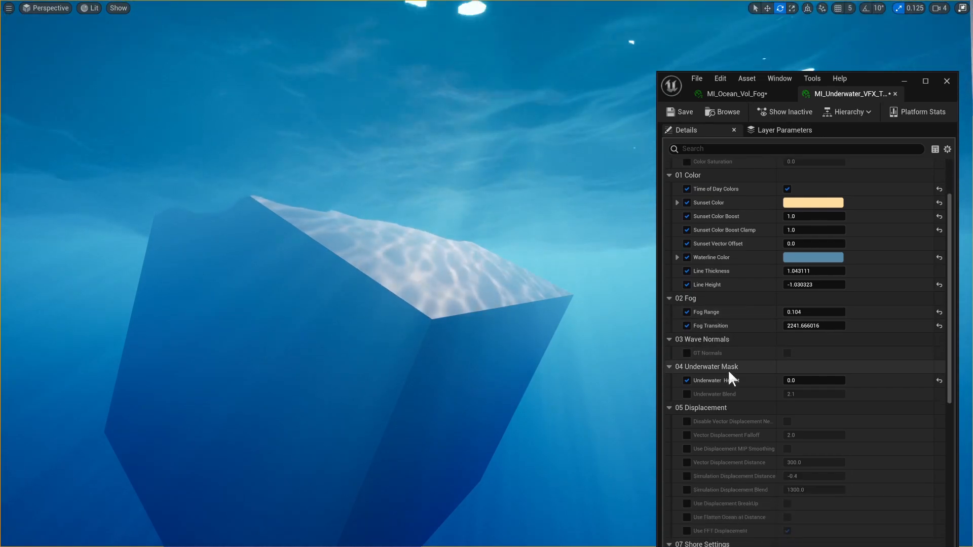
scroll(719, 365, "down", 4)
left_click(669, 310)
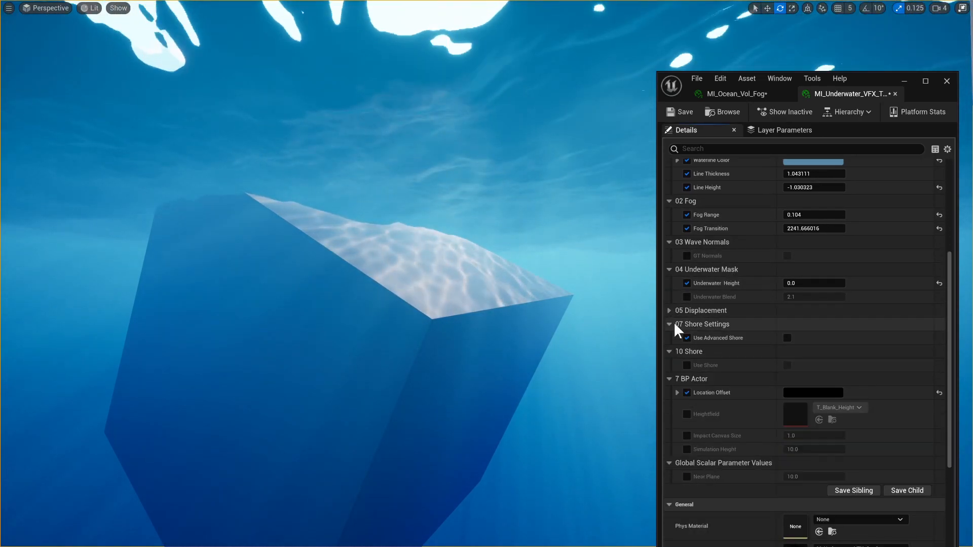
left_click(672, 323)
left_click(667, 337)
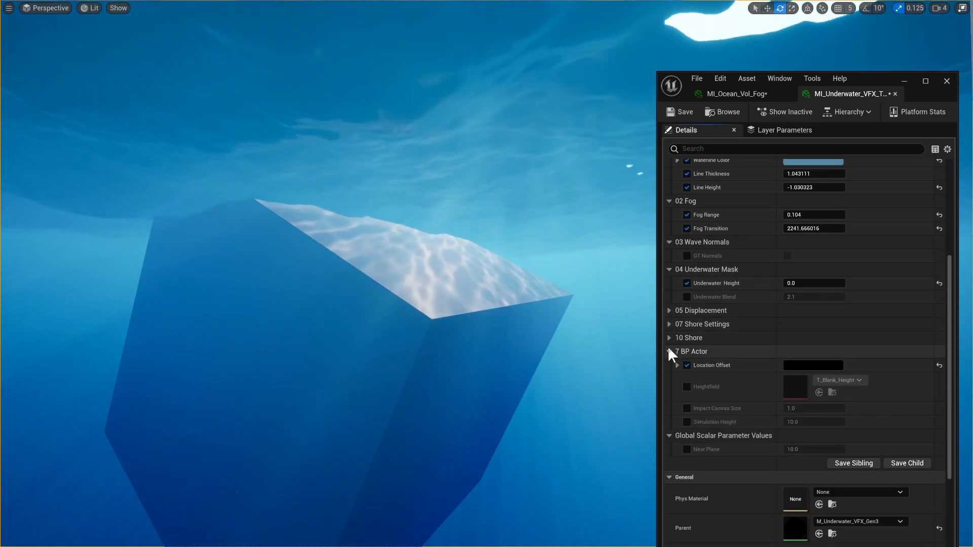
left_click(667, 351)
scroll(695, 333, "up", 3)
scroll(695, 333, "up", 2)
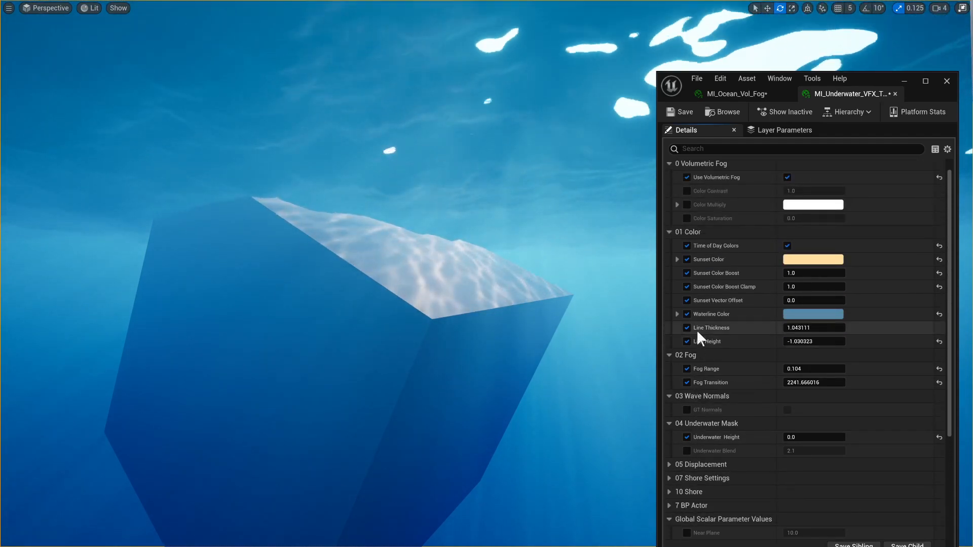
- Disable Time of Day Colors and check the waterline on the cube from above and below the surface
right_click_drag(591, 290, 582, 294)
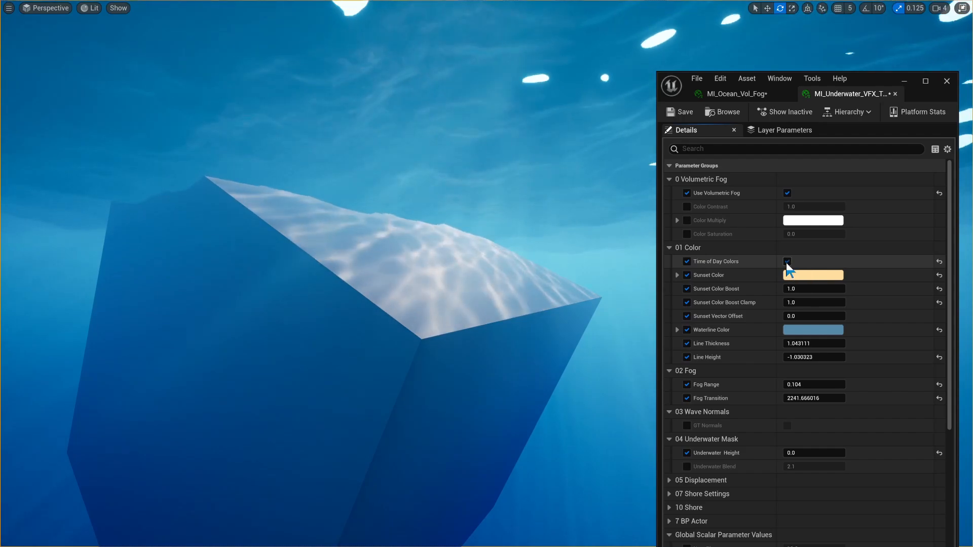
left_click(786, 262)
right_click_drag(625, 301, 629, 301)
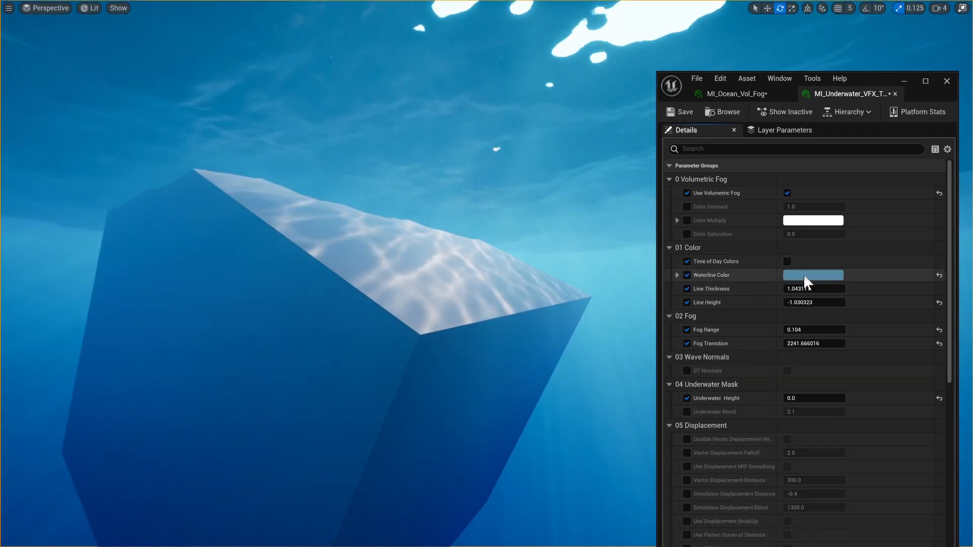
key("e")
right_click_drag(516, 270, 522, 265)
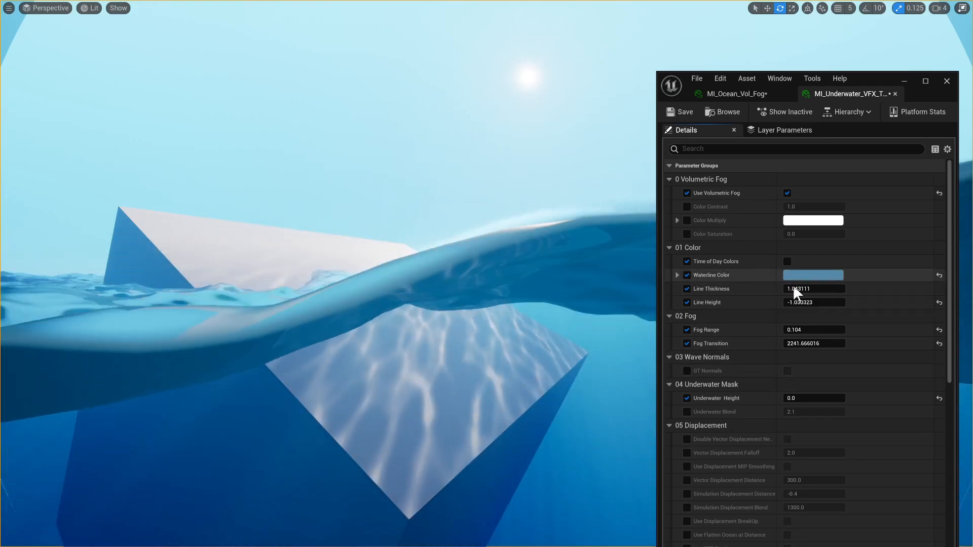
key("q")
right_click_drag(627, 210, 628, 210)
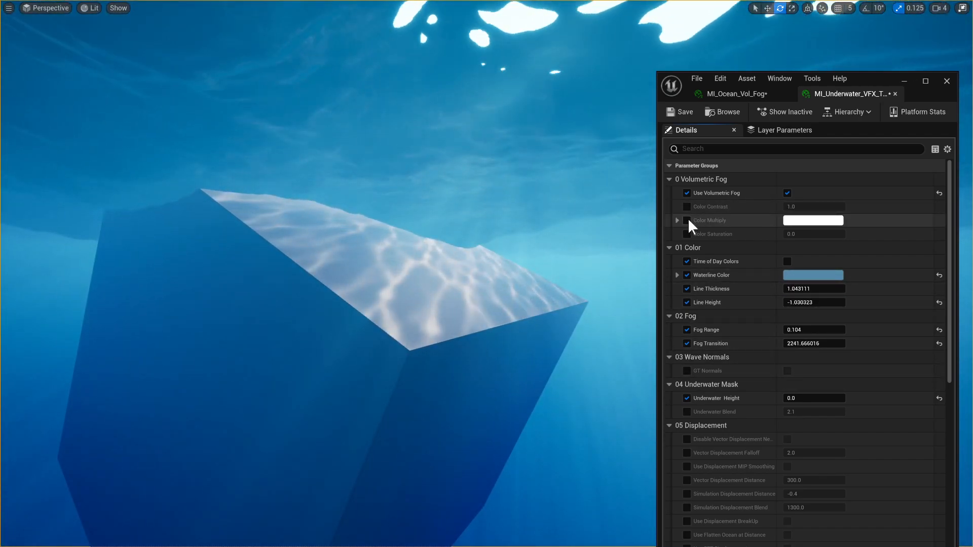
- Enable the Color Contrast, Color Multiply and Color Saturation overrides, and return Fog Range to -0.2 and Fog Transition to 2048
left_click(686, 220)
left_click(687, 234)
left_click(686, 206)
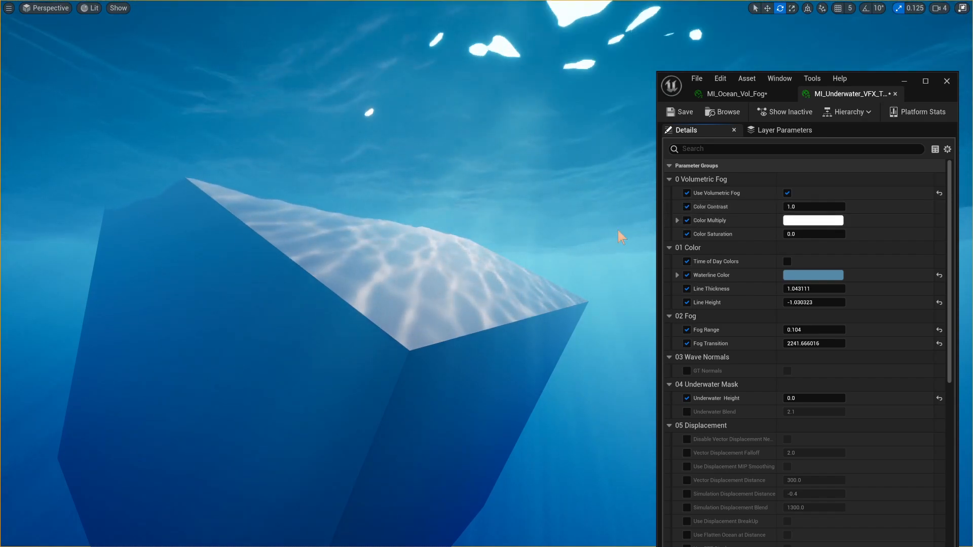
left_click_drag(805, 332, 797, 329)
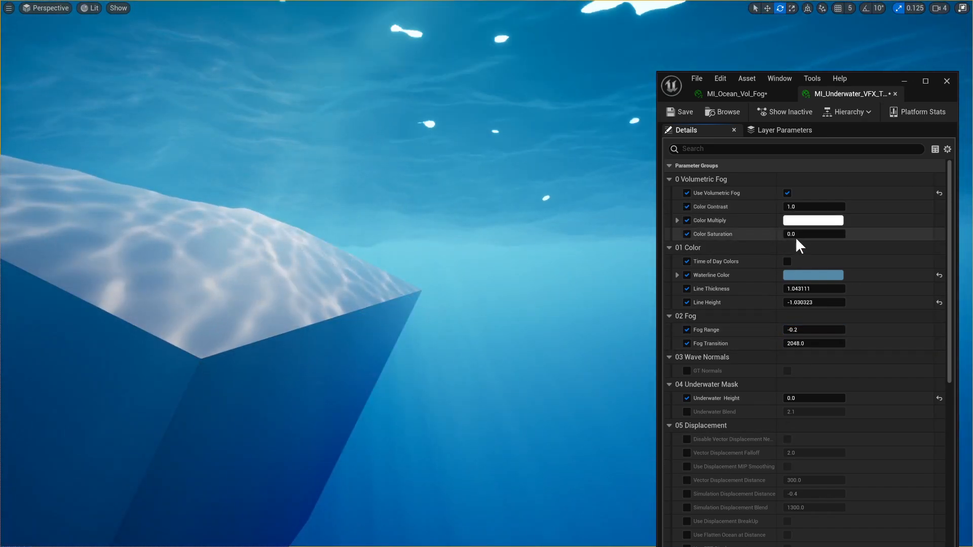
- Set the Color Multiply color to a fully saturated sky blue, apply it, and check the tint around the cube
left_click(805, 221)
left_click_drag(630, 294, 543, 295)
mouse_move(604, 295)
left_mouse_down()
mouse_move(610, 286)
mouse_move(594, 285)
left_mouse_up()
left_click(720, 477)
right_click_drag(623, 341, 573, 341)
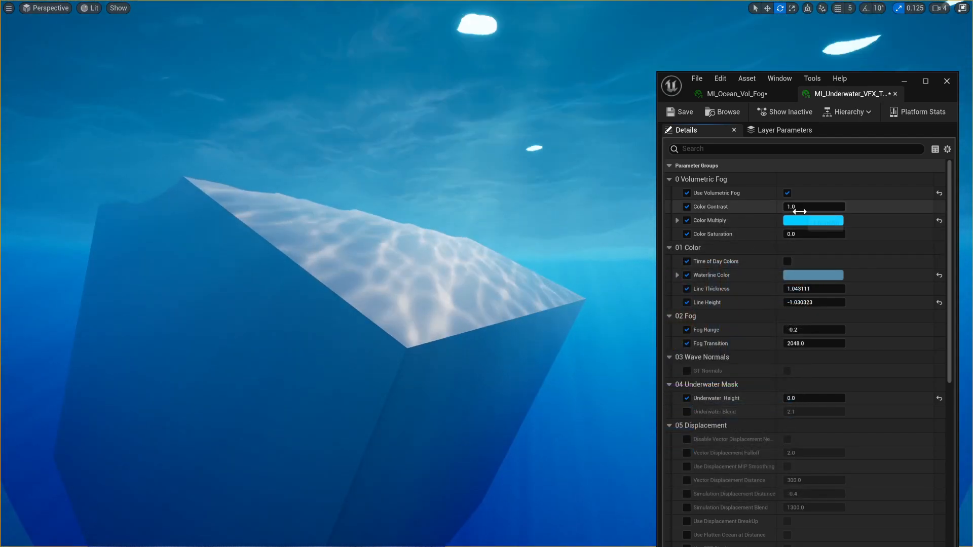
- Try different Color Saturation and Color Contrast values, and set Color Saturation back to 0
left_click_drag(797, 235, 807, 207)
left_click(799, 235)
type("0")
key("Return")
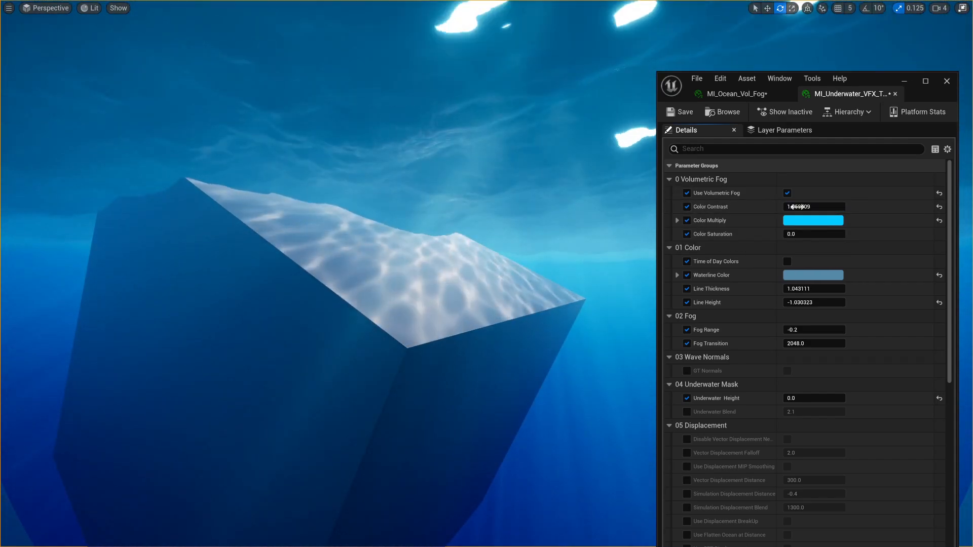
- Try a Color Contrast of 1.5, set it to 1.3, and check the fog around the cube
left_click(796, 206)
type("1.5")
key("Return")
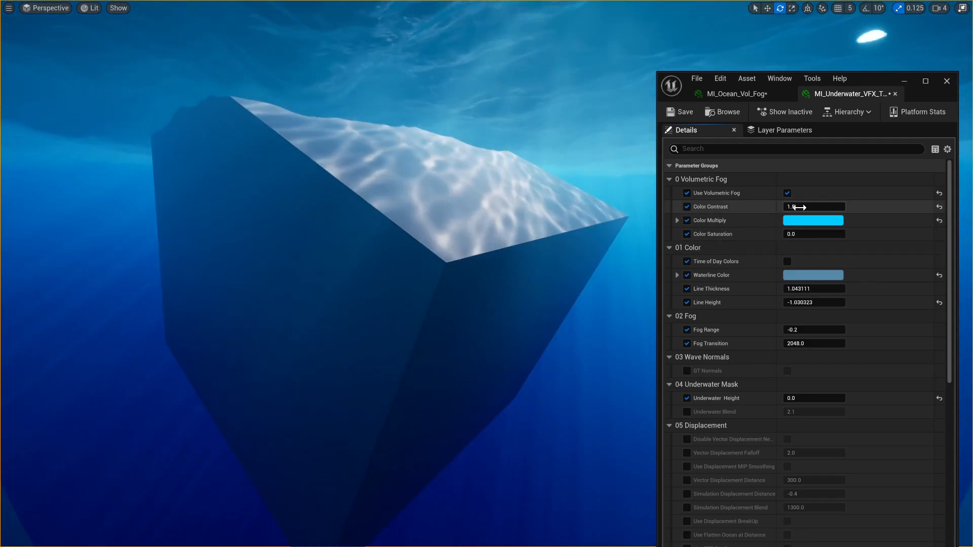
left_click(798, 207)
type("1.3")
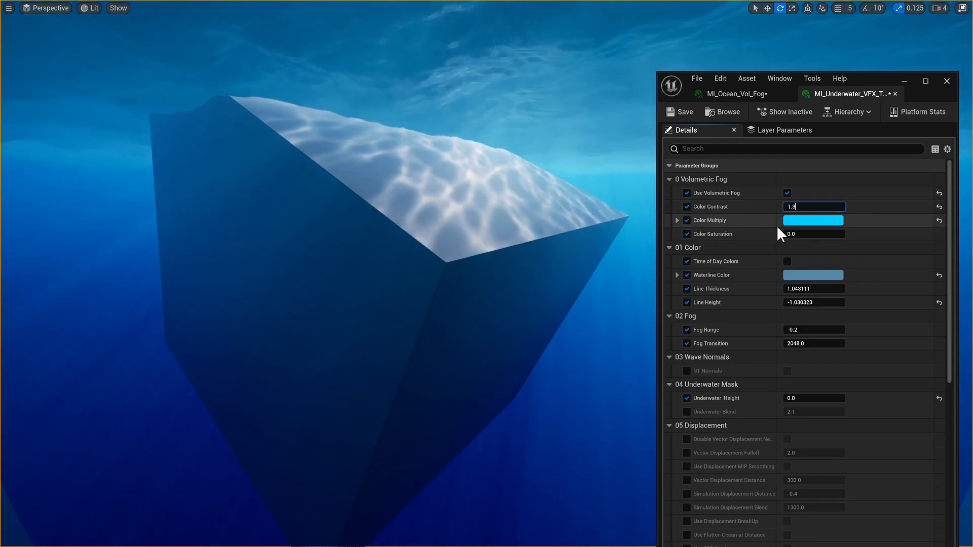
key("Return")
right_click_drag(602, 195, 628, 213)
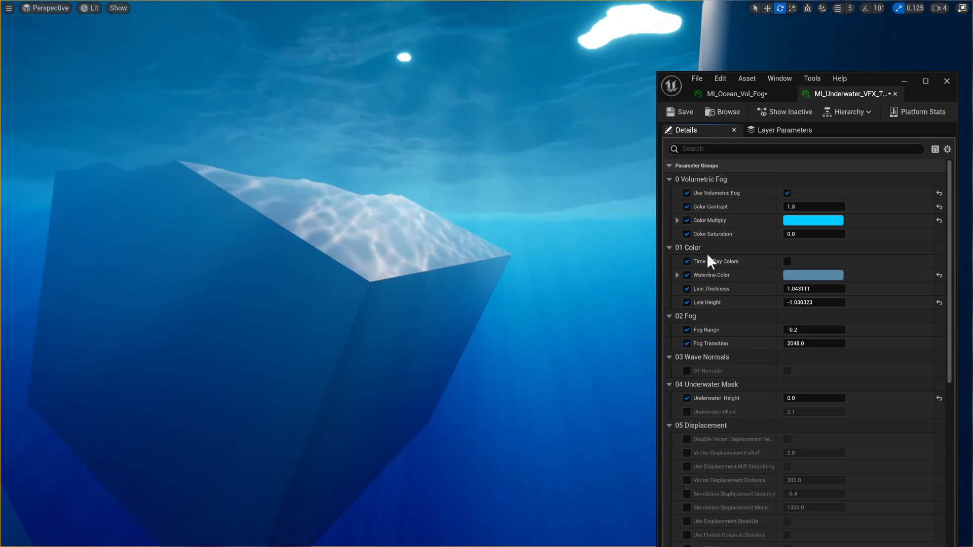
- Try a high Fog Range of about 7.32, then settle on Fog Range about -0.105 and Fog Transition about 716.7
left_click_drag(813, 330, 795, 344)
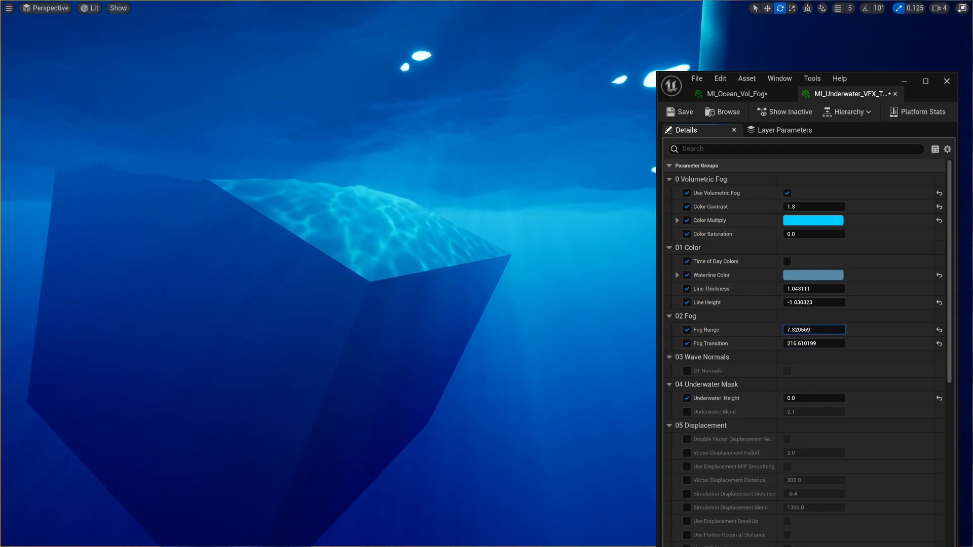
mouse_move(821, 330)
left_mouse_down()
mouse_move(800, 330)
mouse_move(841, 344)
mouse_move(798, 329)
mouse_move(826, 330)
mouse_move(807, 330)
mouse_move(811, 344)
left_mouse_up()
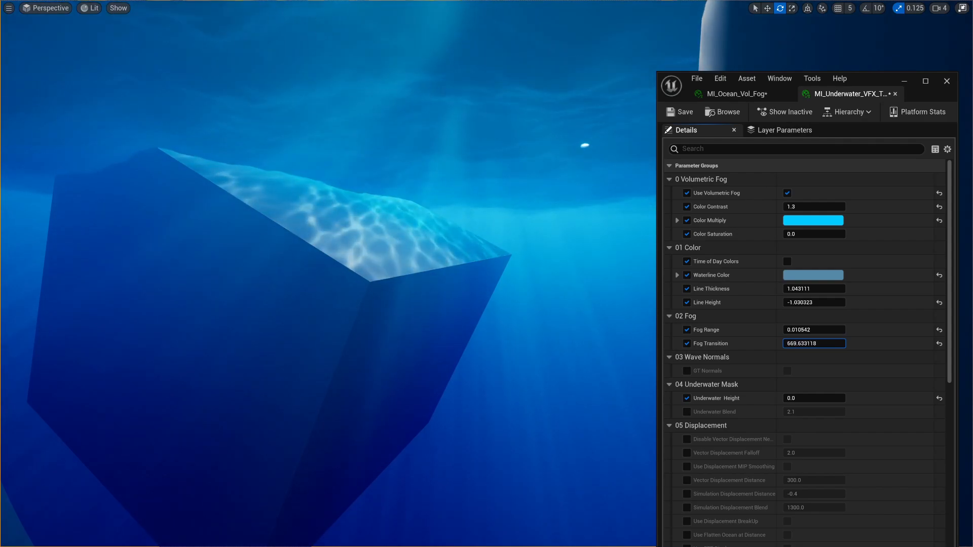
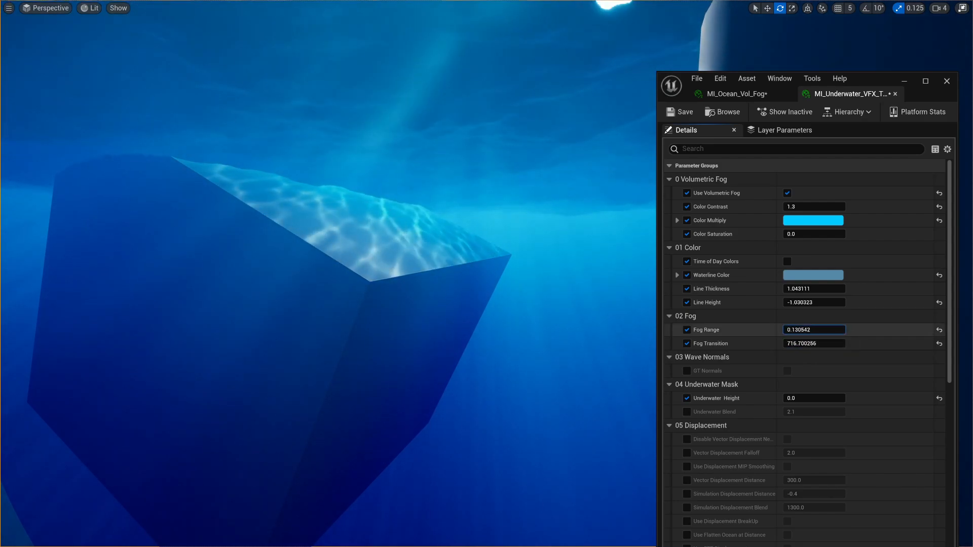
left_click_drag(814, 330, 805, 330)
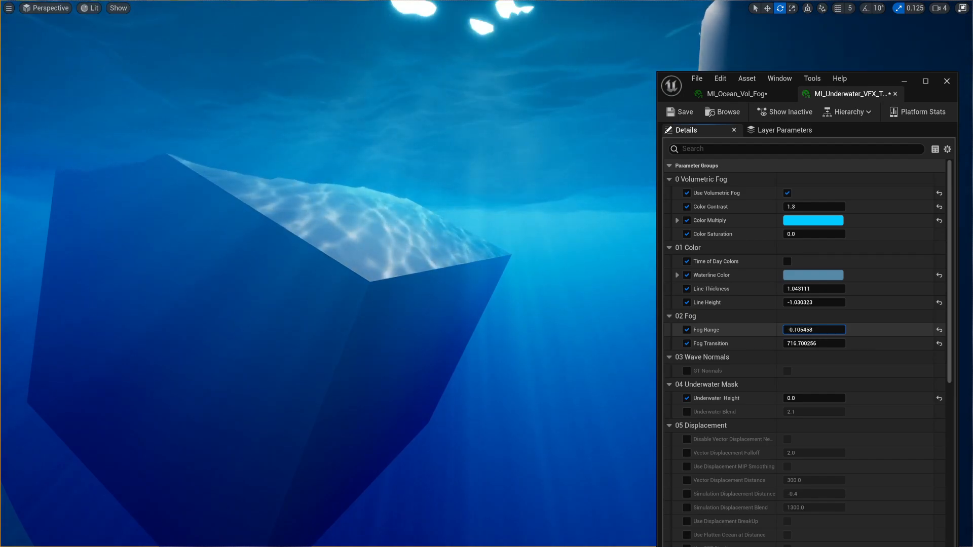
mouse_move(564, 257)
right_mouse_down()
mouse_move(658, 264)
mouse_move(567, 263)
mouse_move(558, 245)
mouse_move(548, 249)
right_mouse_up()
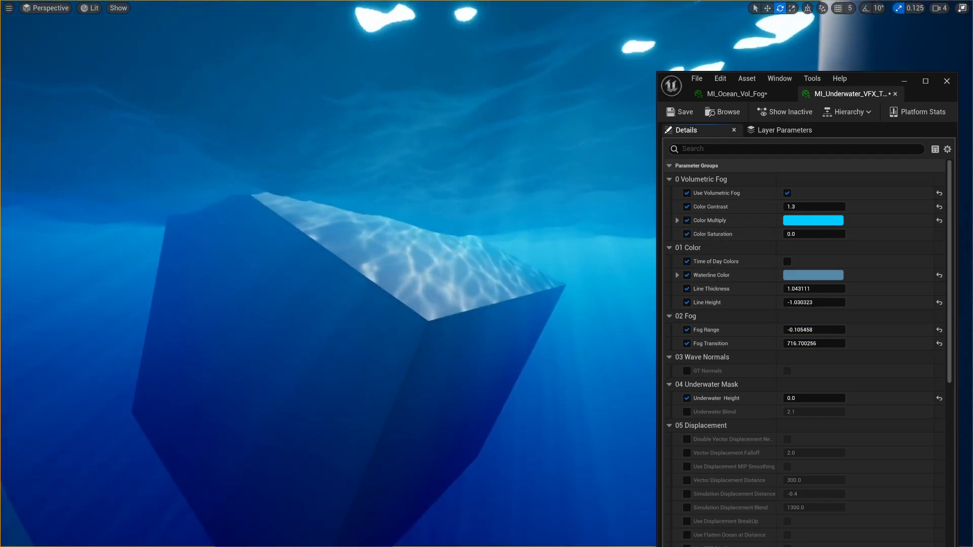
right_click_drag(491, 228, 485, 229)
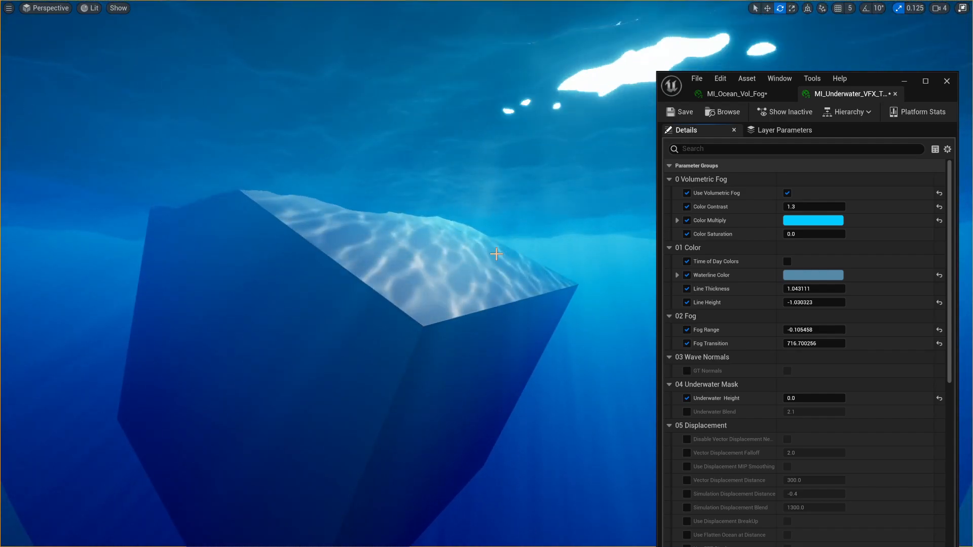
- Lower the Color Multiply color's saturation to about 0.88 for a lighter sky blue and apply it
left_click(809, 224)
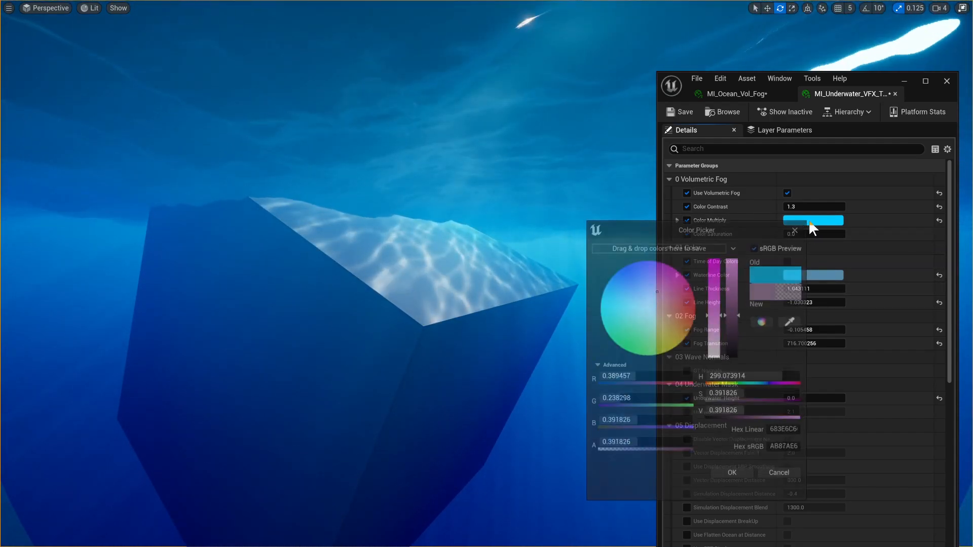
left_click_drag(606, 293, 576, 277)
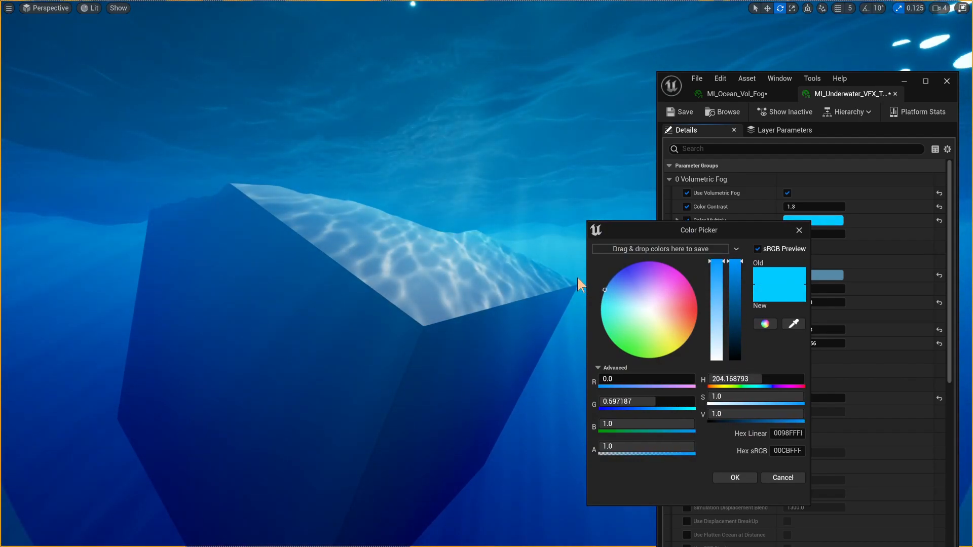
left_click(715, 291)
left_click_drag(716, 261, 712, 272)
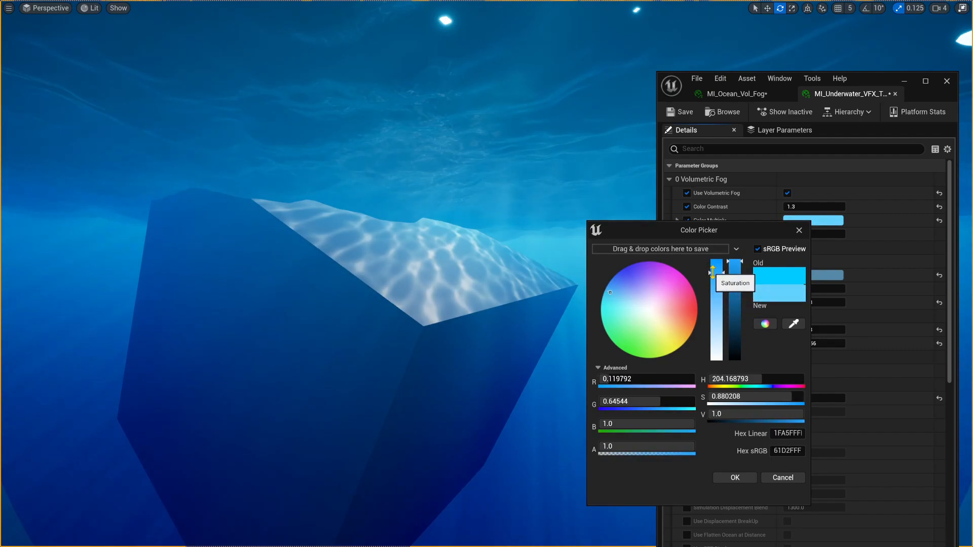
left_click(734, 478)
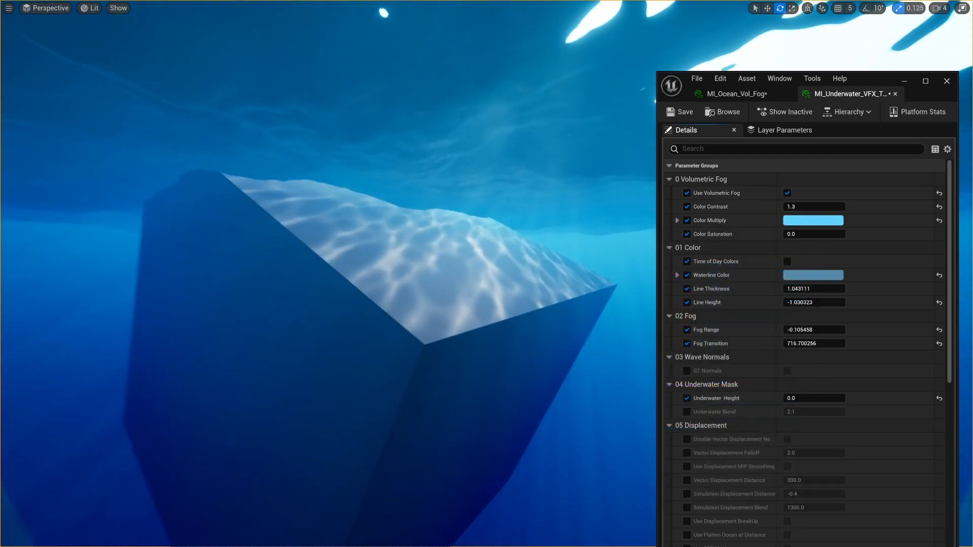
- Examine the fog and light shafts around the cube and cylinder, minimizing the material editor for an unobstructed view
key("s")
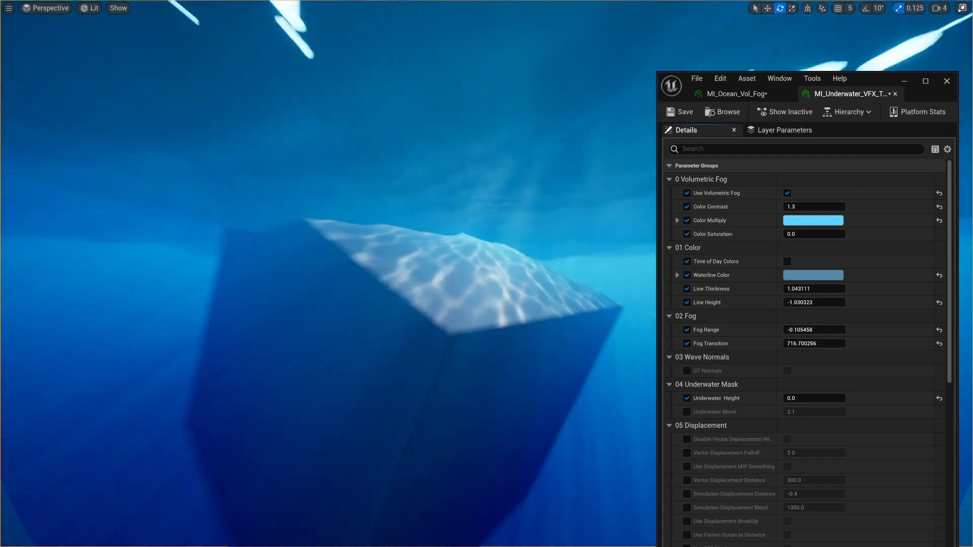
key("s")
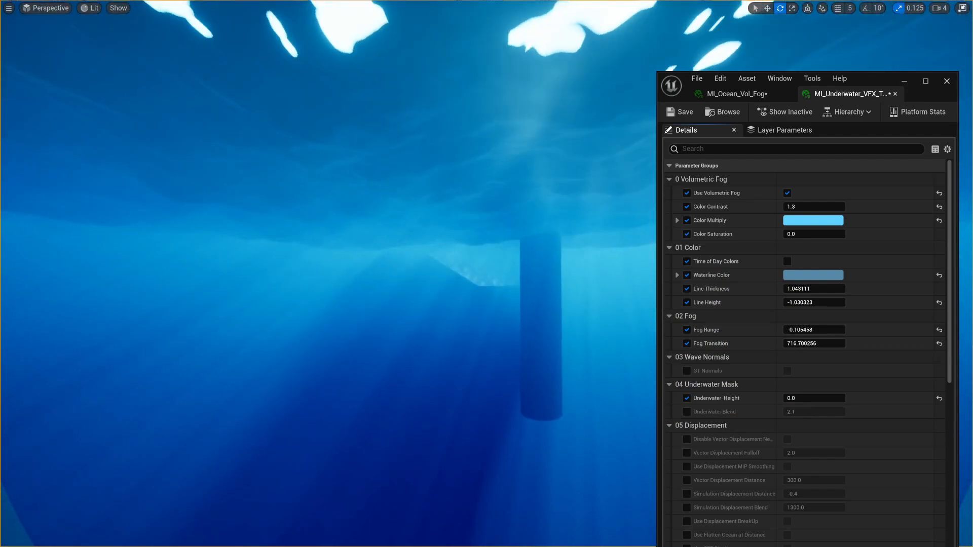
key("w")
key("w")
key("s")
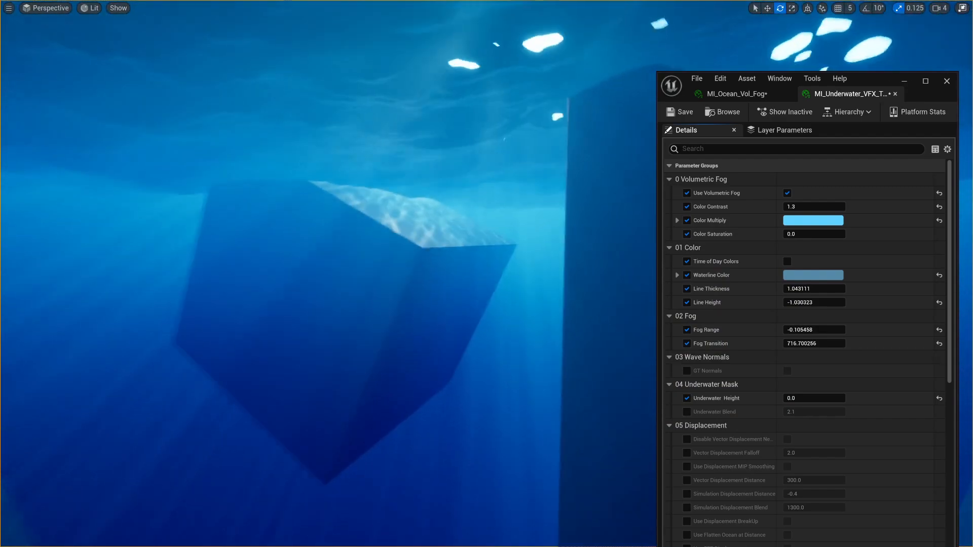
key("w")
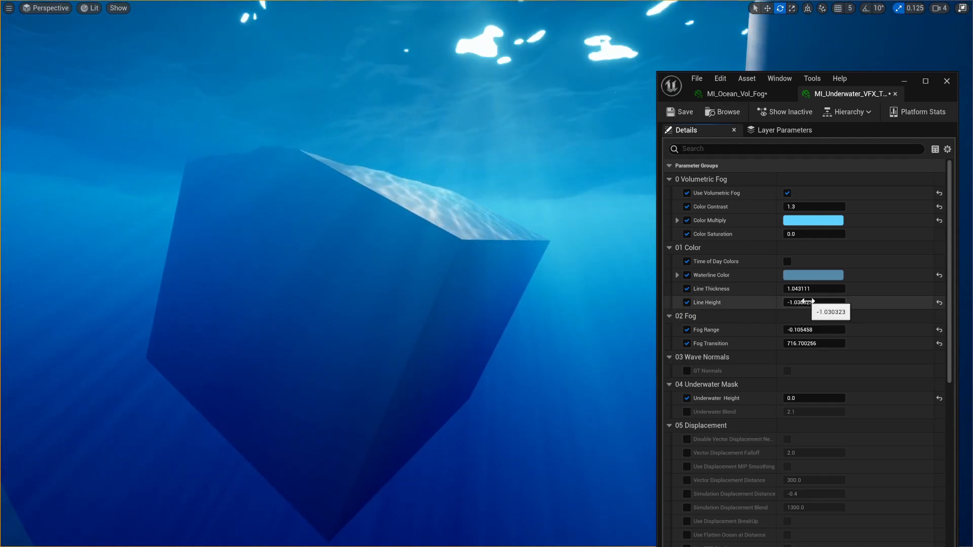
scroll(821, 314, "down", 15)
left_click(902, 81)
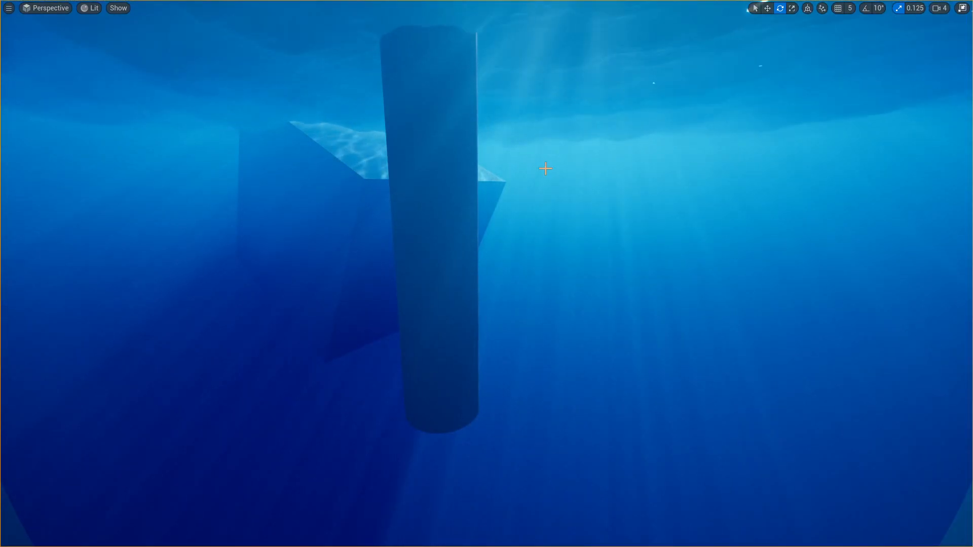
right_click_drag(487, 274, 831, 269)
left_click_drag(436, 282, 441, 222)
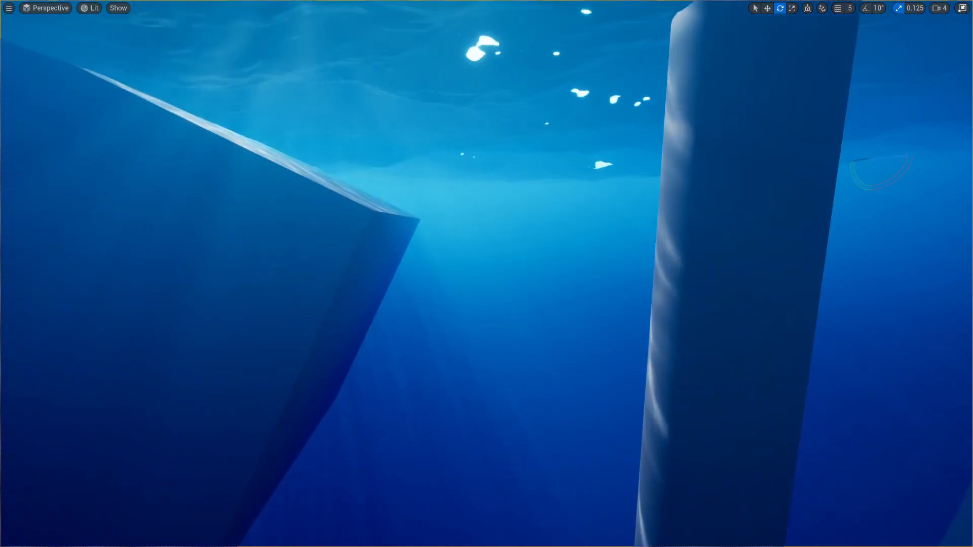
- Inspect the water around the cube and cylinder from several angles, then find the ocean actor's Caustics settings
left_click_drag(490, 196, 495, 257)
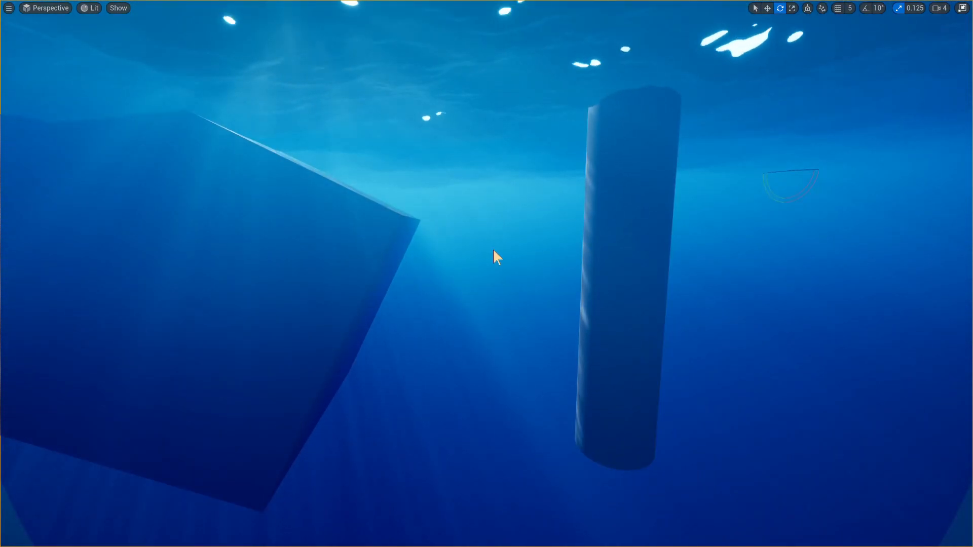
right_click_drag(495, 256, 490, 221)
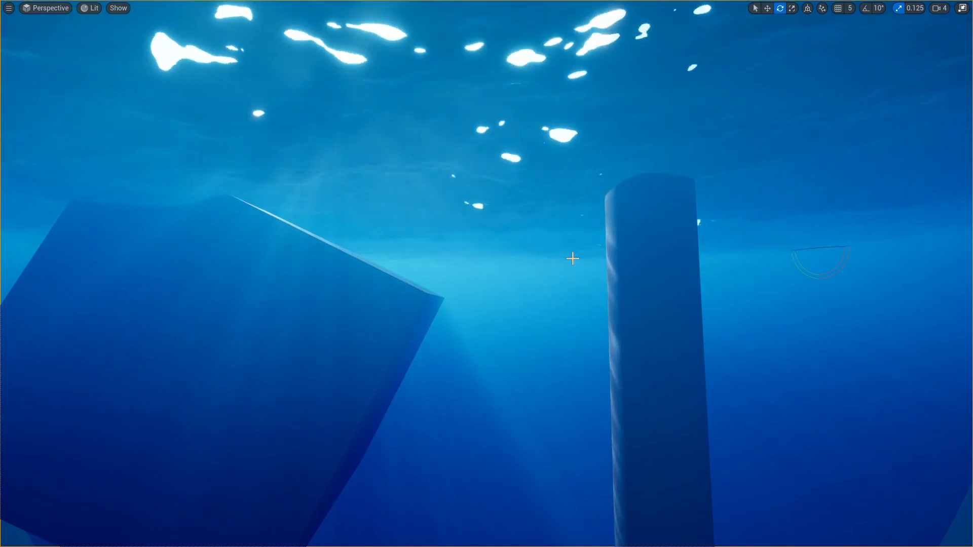
right_click_drag(571, 259, 615, 266)
left_click_drag(564, 267, 556, 289)
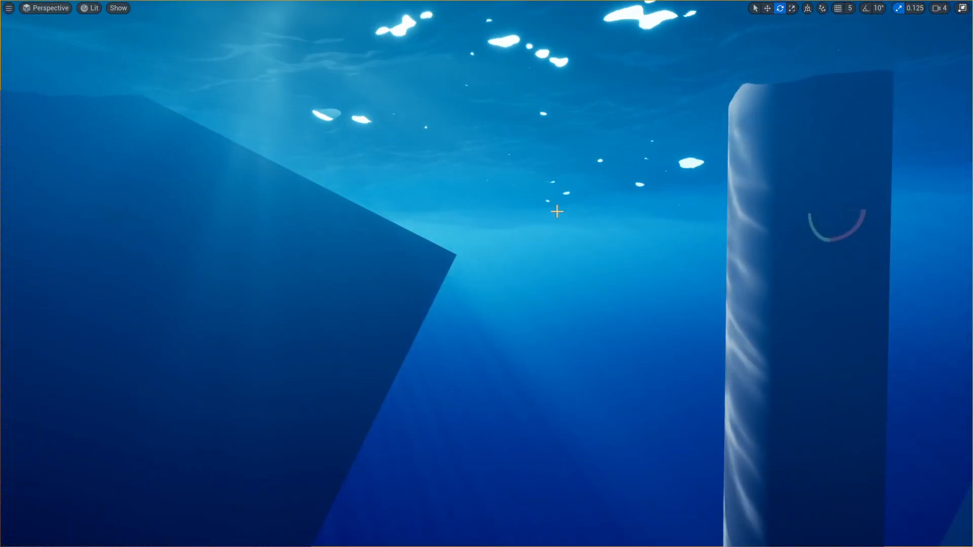
right_click_drag(557, 325, 555, 304)
key("F11")
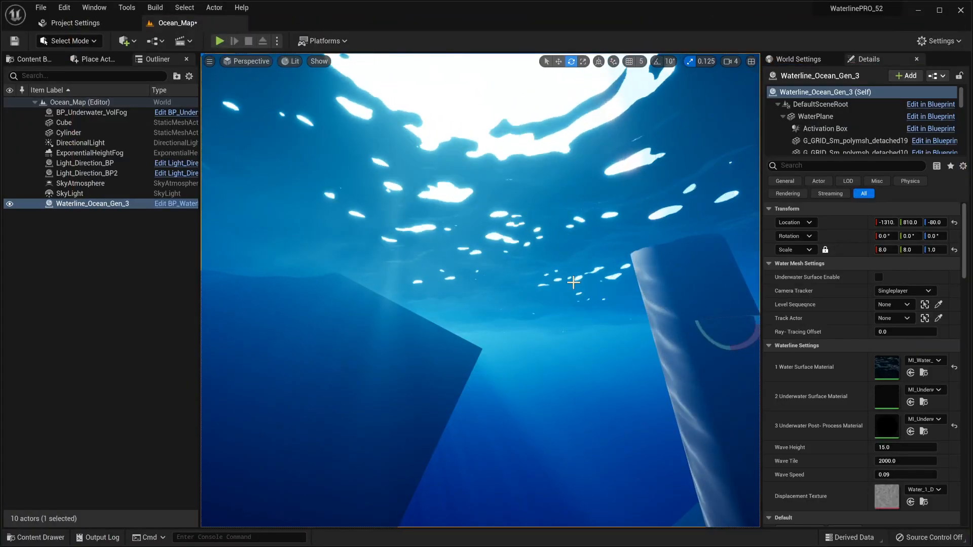
scroll(846, 403, "down", 15)
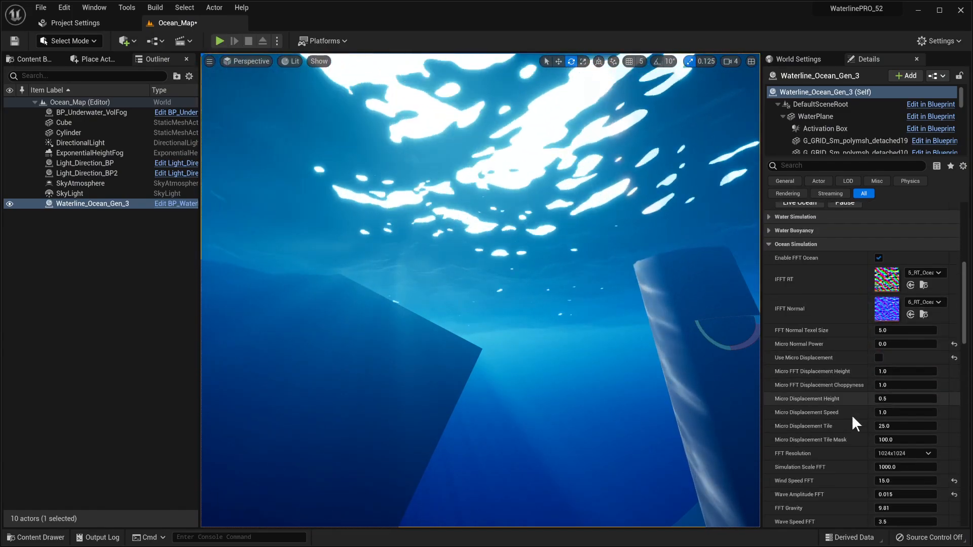
scroll(860, 423, "down", 12)
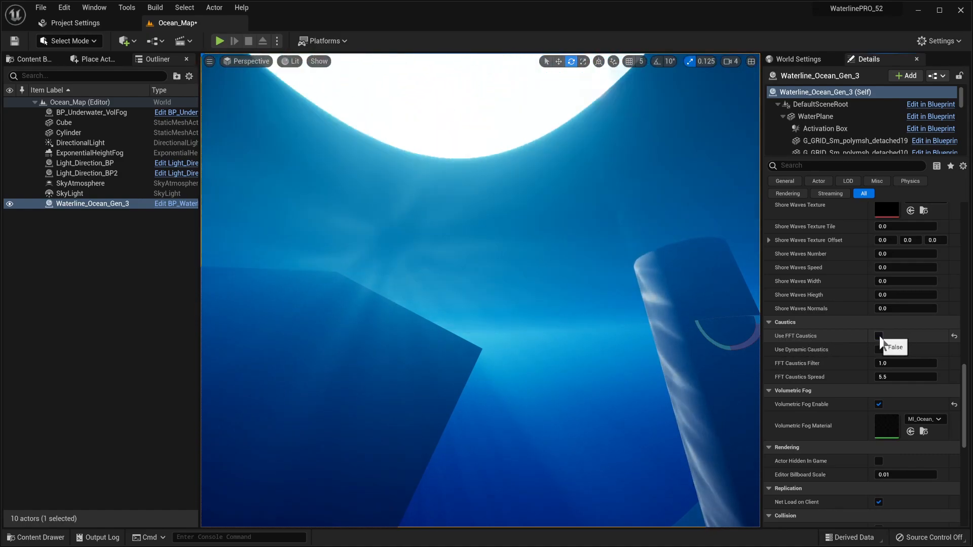
- Select the DirectionalLight and open the material instance assigned as its Light Function Material
right_click_drag(542, 273, 488, 309)
key("e")
left_click(531, 265)
right_click_drag(531, 266, 673, 268)
key("q")
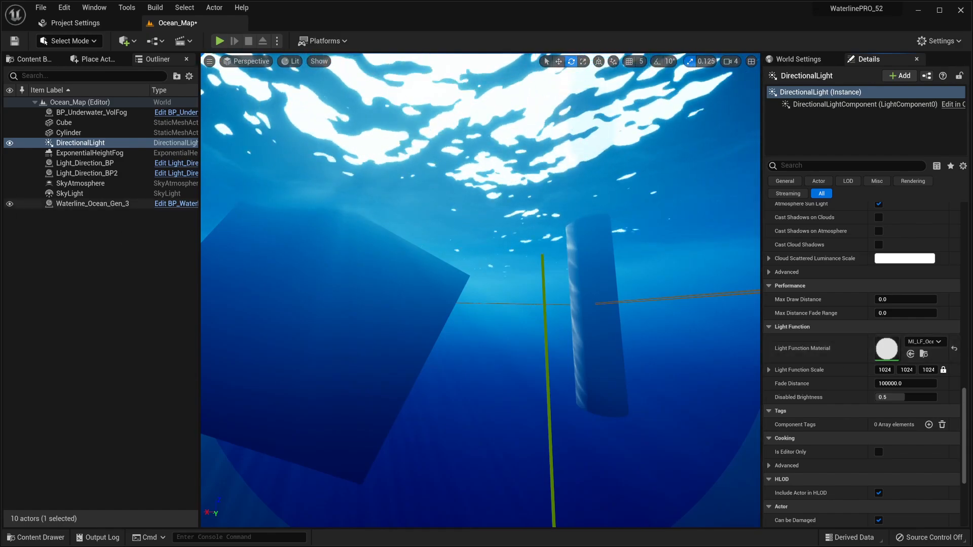
double_click(886, 350)
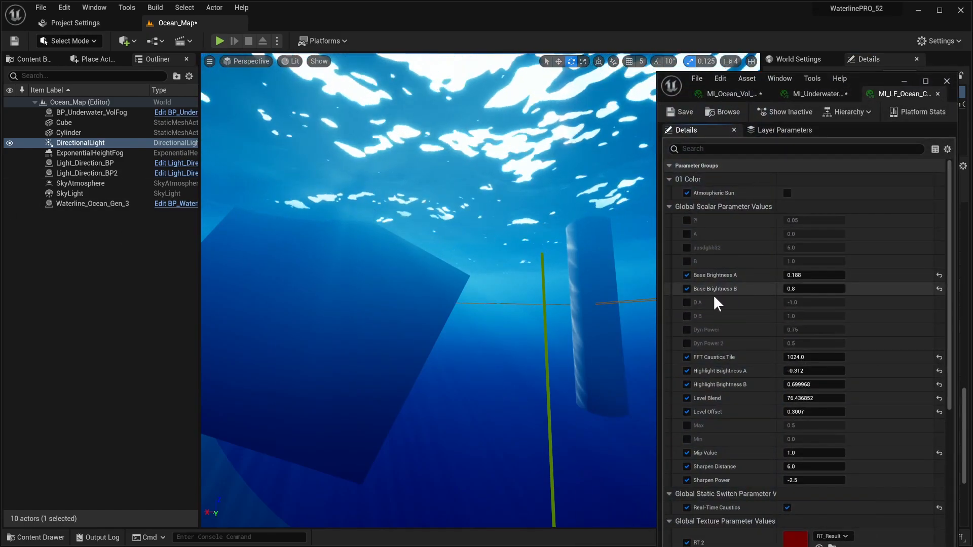
- Turn off Real-Time Caustics in the light function material and inspect the texture-based caustics on the cylinder
scroll(794, 329, "down", 4)
scroll(794, 327, "down", 1)
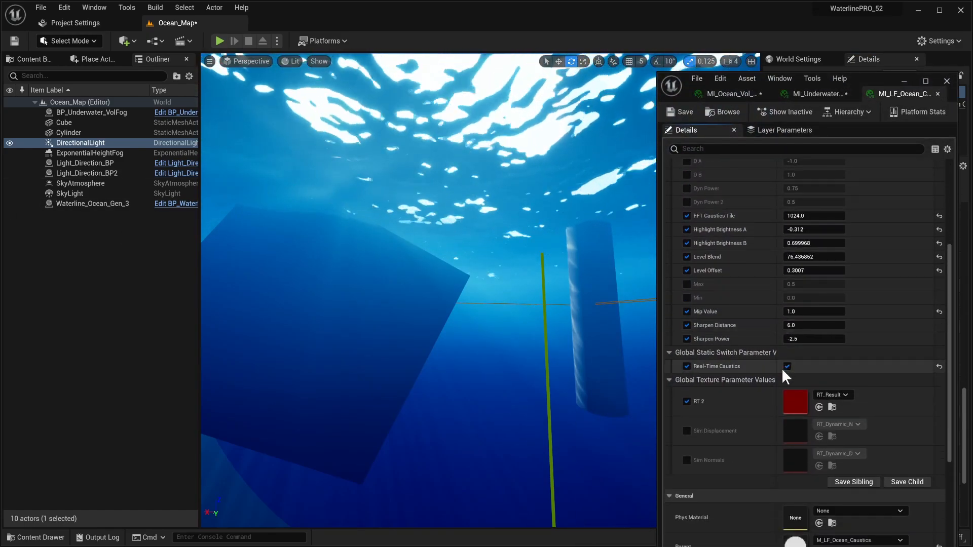
left_click(787, 366)
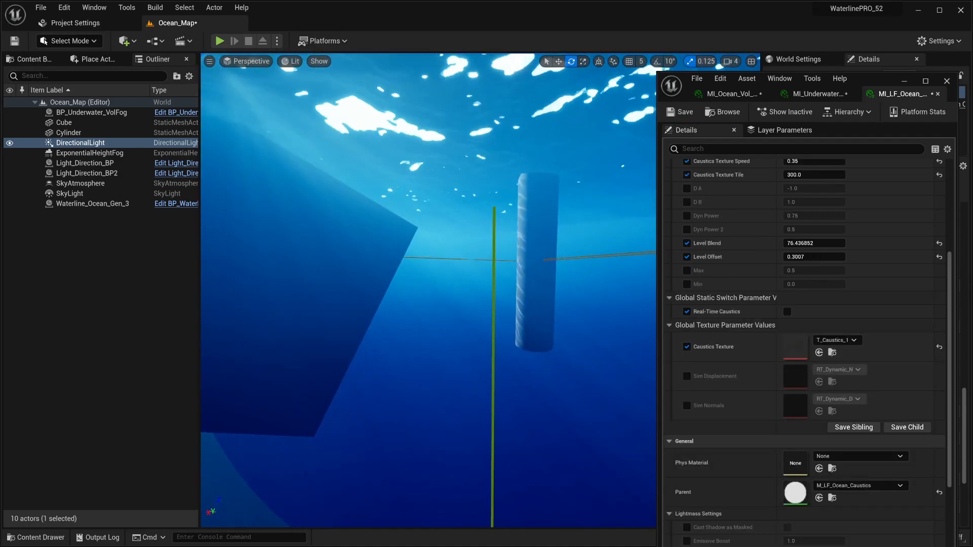
mouse_move(429, 290)
right_mouse_down()
mouse_move(325, 304)
mouse_move(315, 288)
mouse_move(415, 276)
right_mouse_up()
key("F11")
right_click_drag(488, 367, 543, 388)
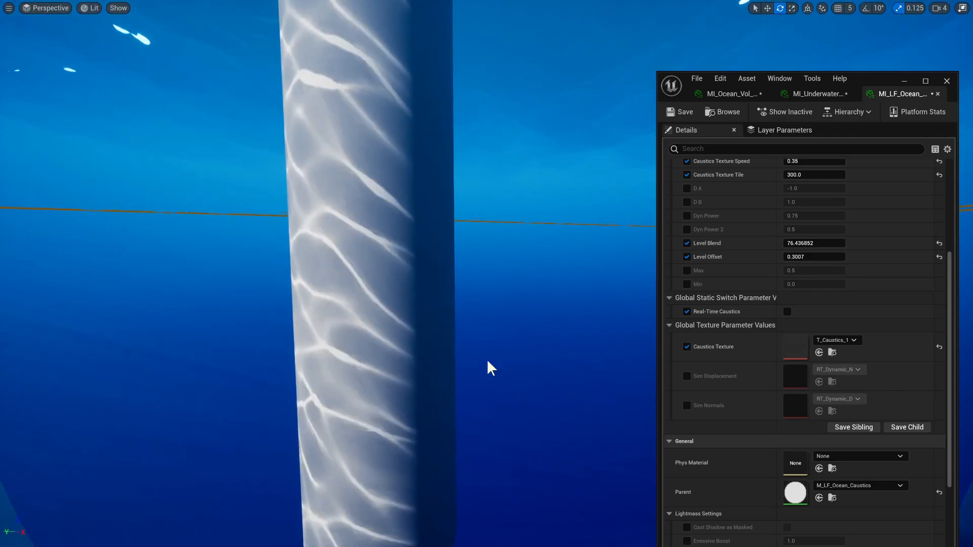
right_click_drag(471, 348, 511, 345)
right_click_drag(449, 360, 588, 364)
right_click_drag(506, 319, 514, 314)
right_click_drag(491, 274, 392, 190)
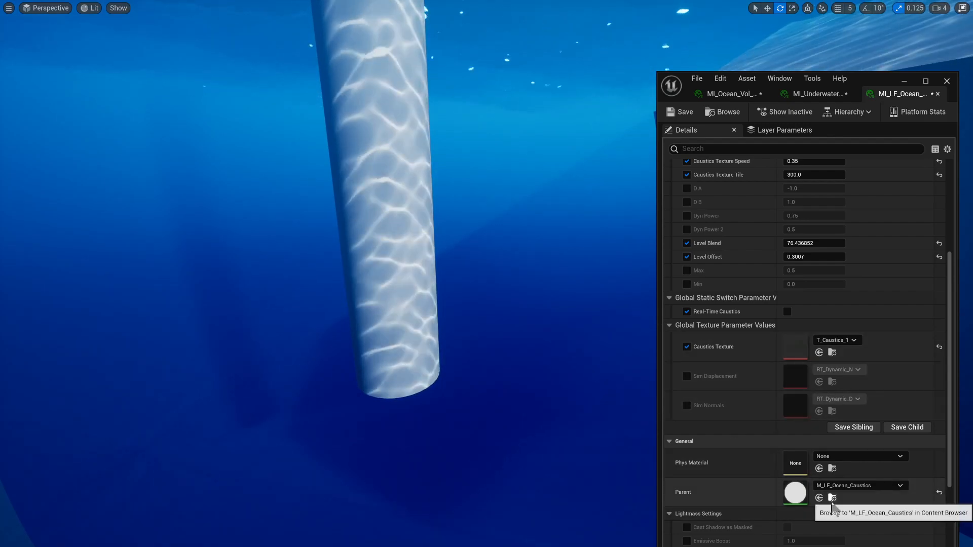
- Locate the current caustics texture in the Content Browser and try T_Caustics_2 as the Caustics Texture
left_click(832, 352)
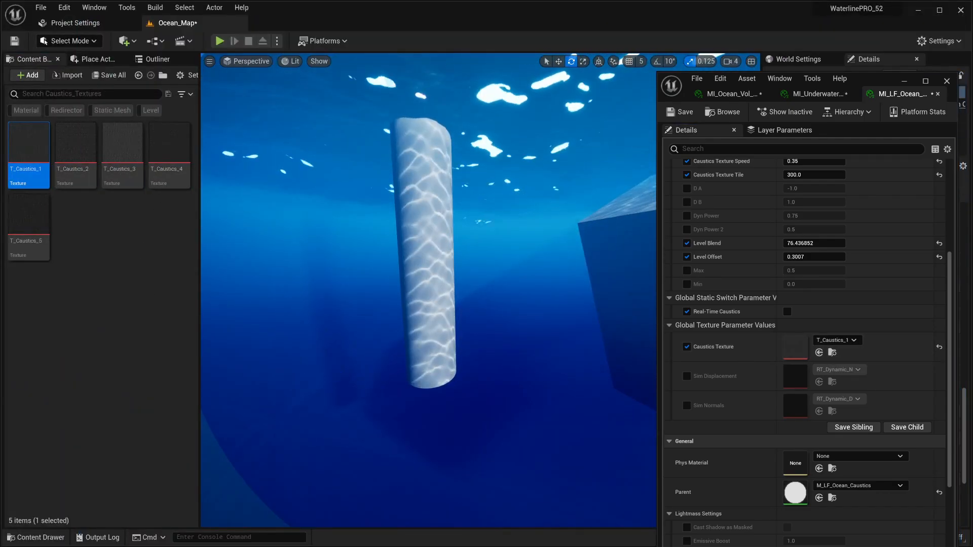
key("w")
left_click(75, 151)
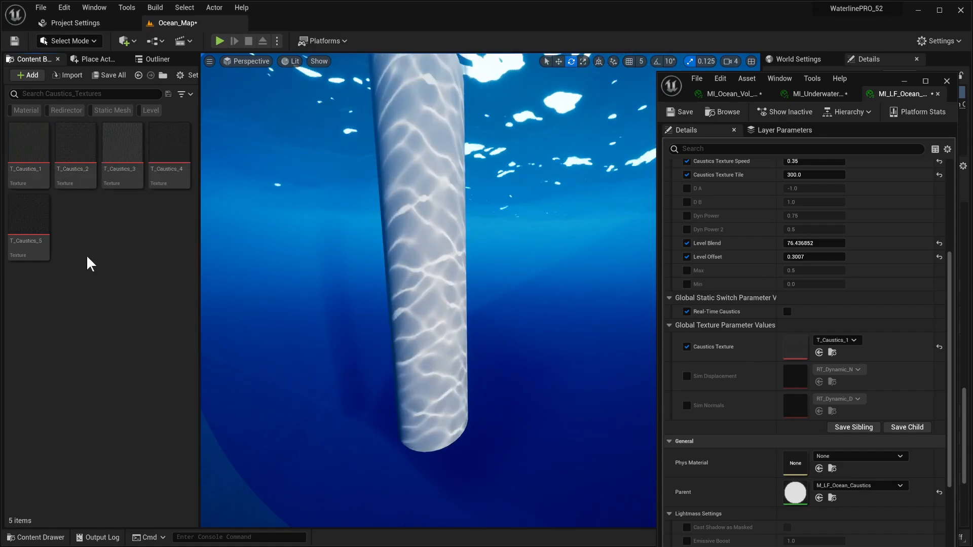
left_click_drag(76, 152, 792, 402)
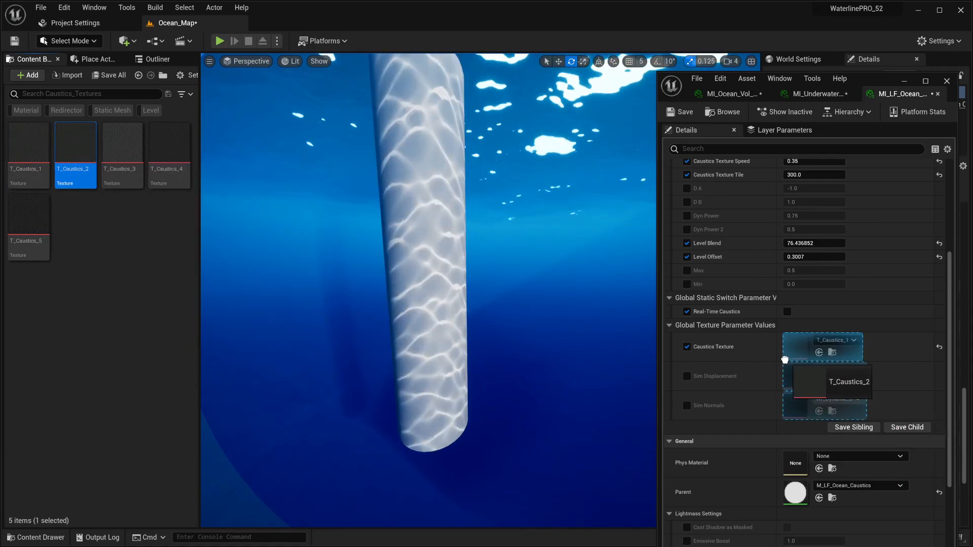
left_click_drag(795, 348, 795, 348)
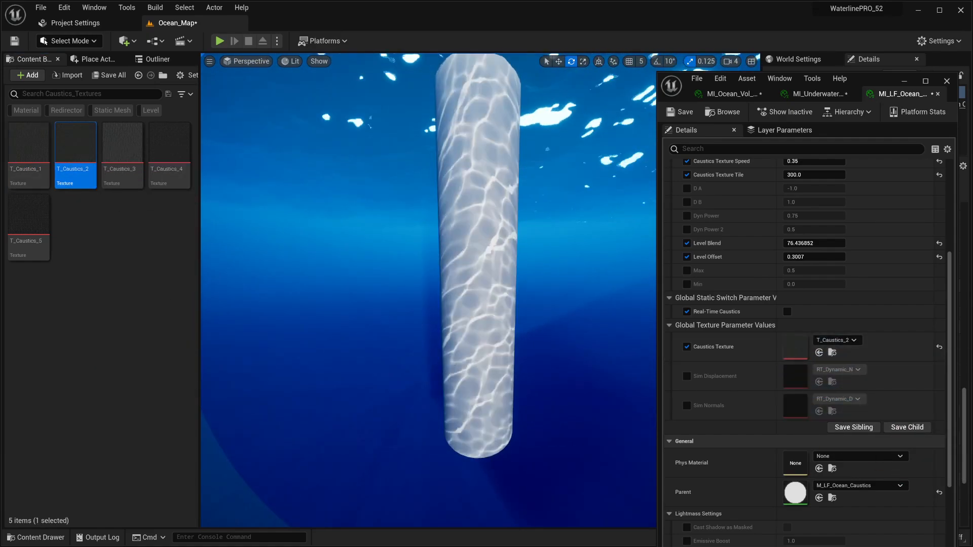
- Try T_Caustics_3, T_Caustics_4 and T_Caustics_5 in turn as the Caustics Texture
left_click(142, 137)
left_click_drag(804, 351, 798, 349)
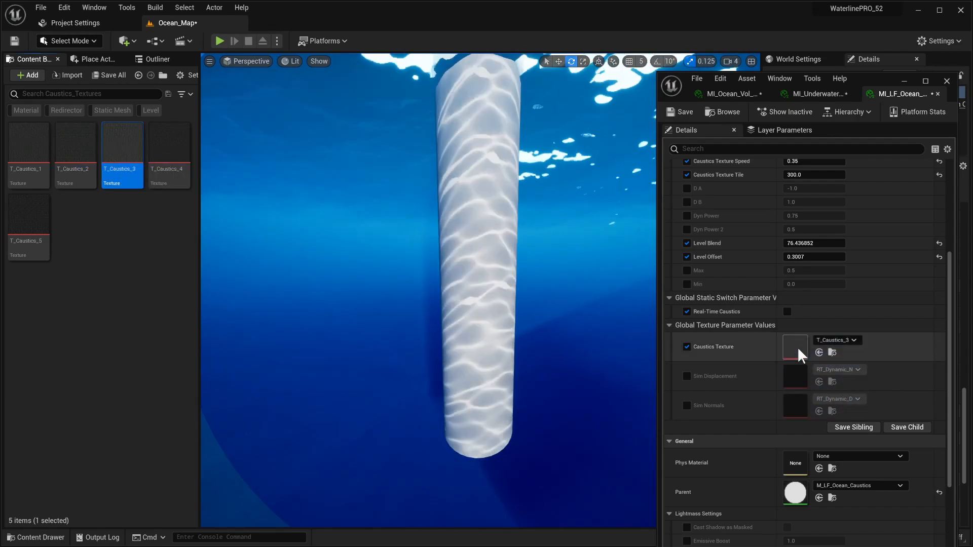
left_click_drag(168, 150, 797, 353)
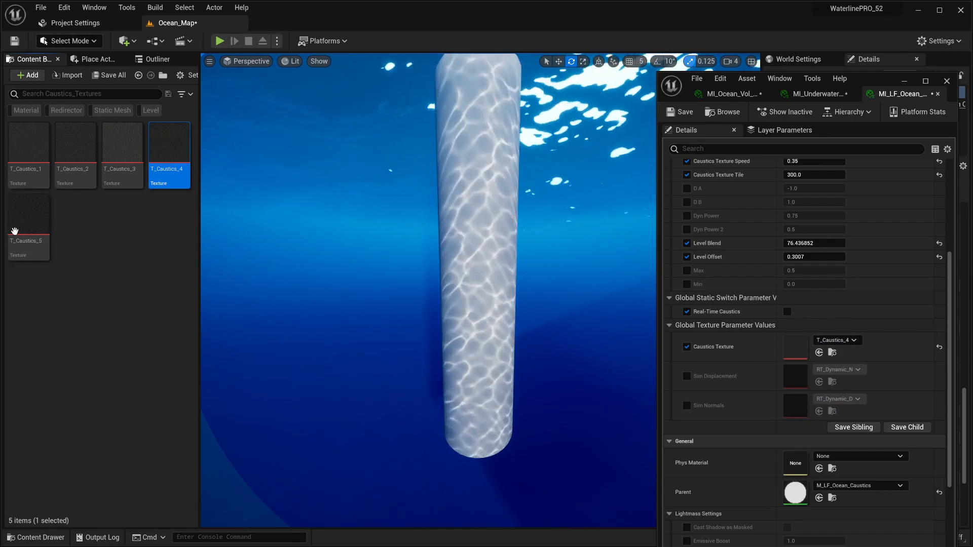
left_click_drag(14, 231, 720, 312)
left_click_drag(803, 354, 802, 354)
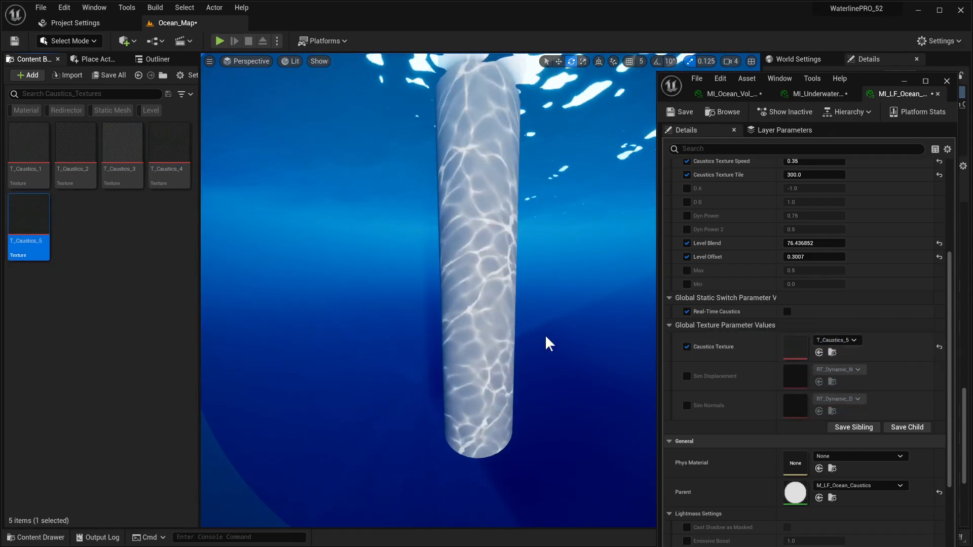
- Assign T_Caustics_4 as the Caustics Texture and check the pattern on top of the cube
left_click_drag(185, 170, 725, 343)
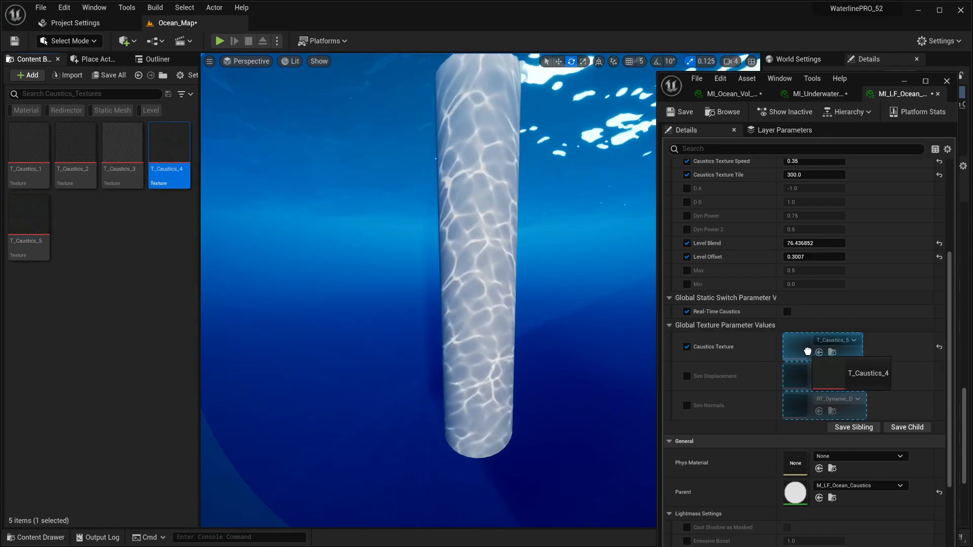
left_click_drag(807, 351, 807, 352)
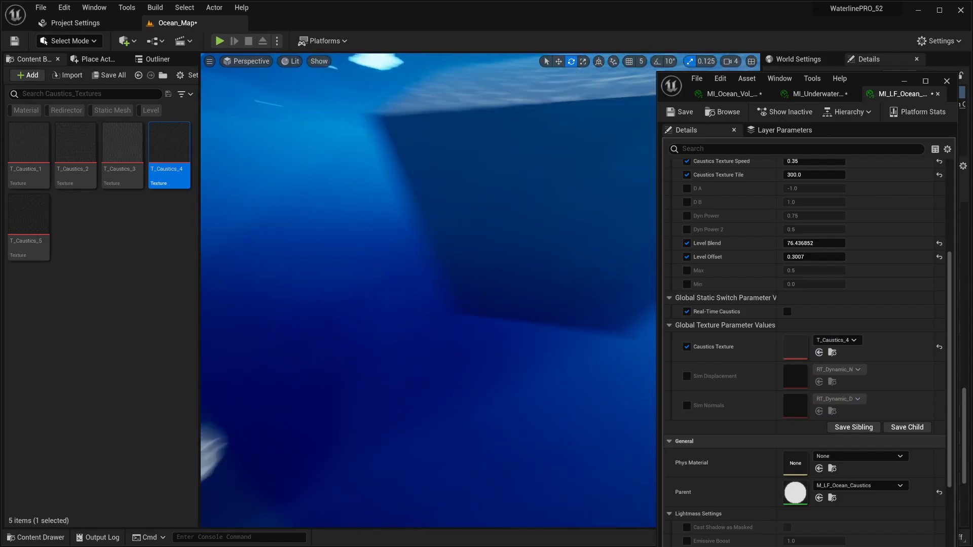
right_click_drag(428, 290, 430, 243)
key("s")
mouse_move(367, 204)
right_mouse_down()
mouse_move(375, 205)
mouse_move(364, 209)
right_mouse_up()
key("w")
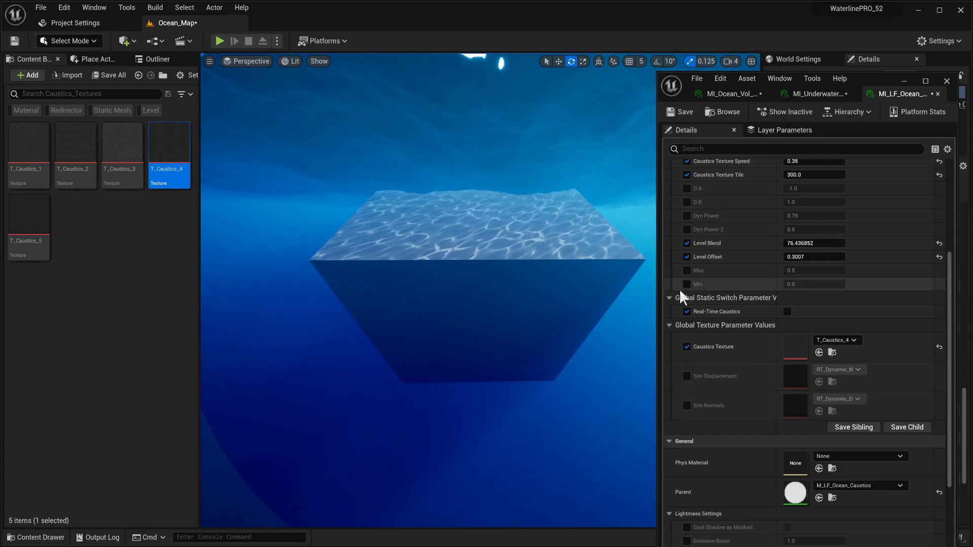
- Review the caustics texture parameters, then turn Real-Time Caustics back on in the light function material
scroll(757, 317, "up", 5)
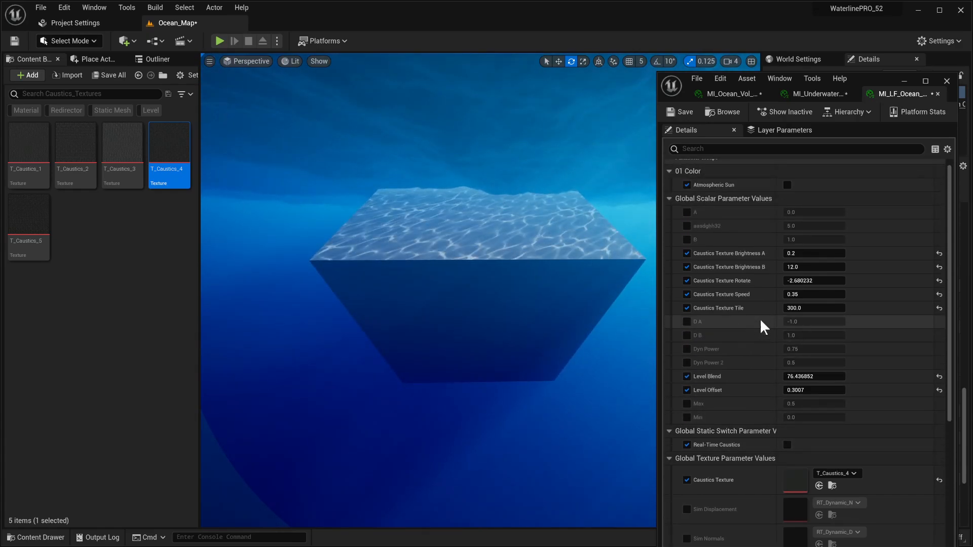
scroll(753, 284, "up", 1)
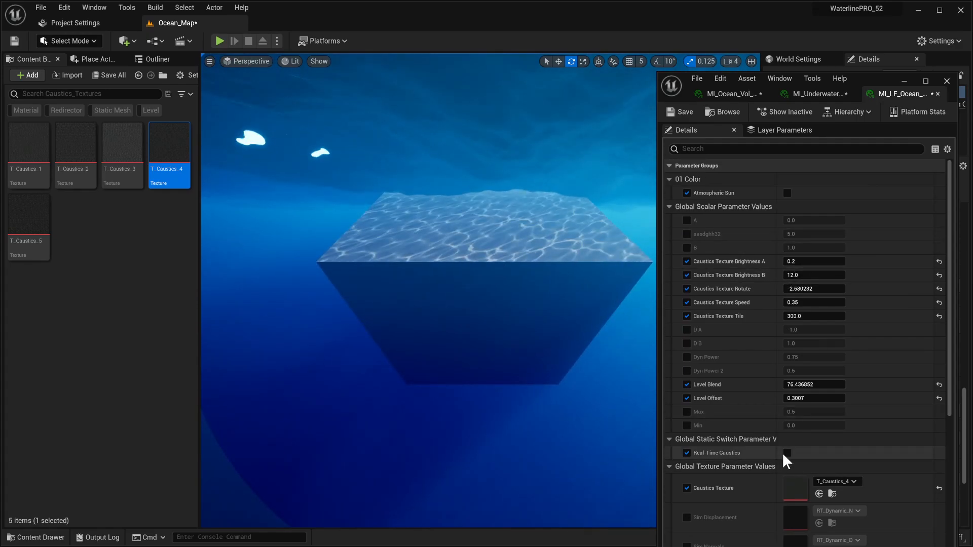
left_click(787, 454)
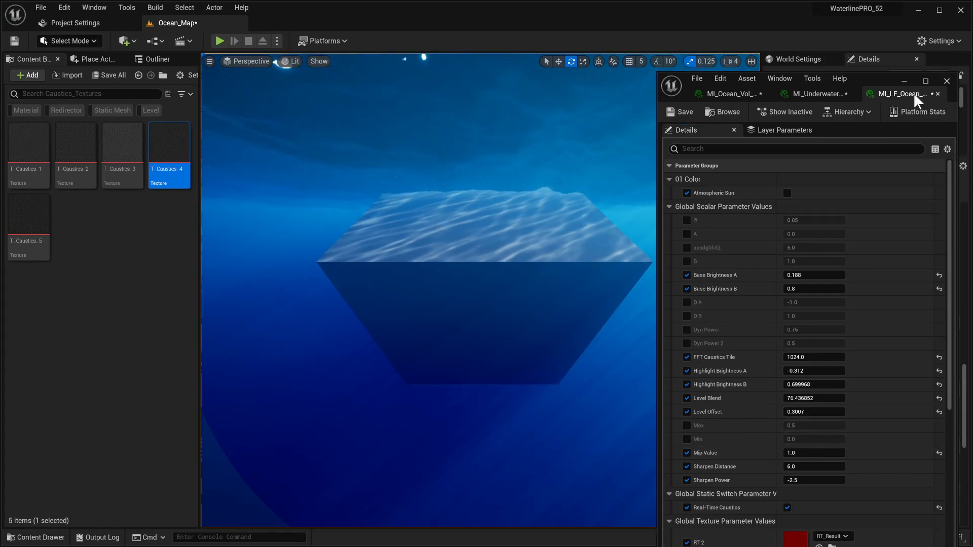
- Enable Use FFT Caustics on the ocean actor and view the real-time caustics on the cylinder in full screen
left_click_drag(913, 93, 556, 107)
scroll(869, 423, "down", 2)
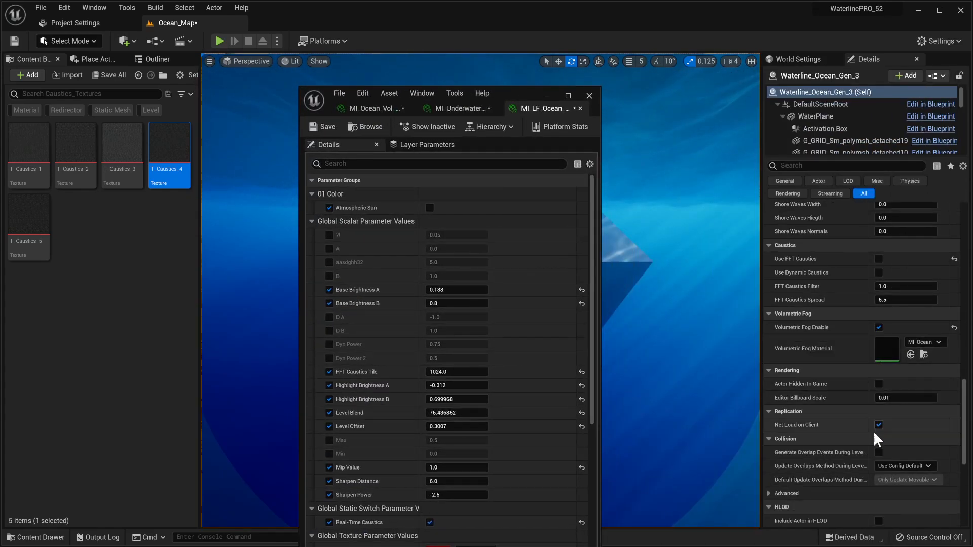
scroll(875, 420, "up", 4)
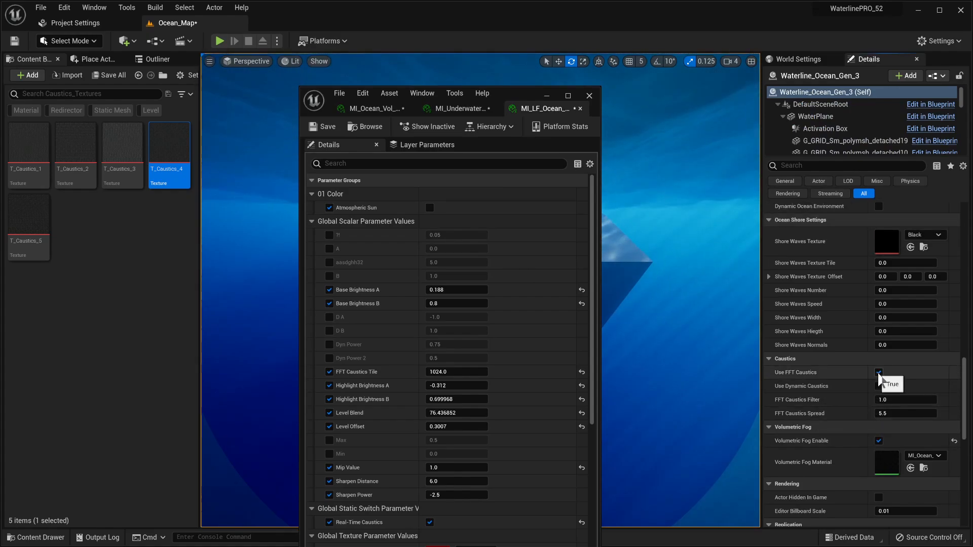
left_click_drag(516, 97, 781, 108)
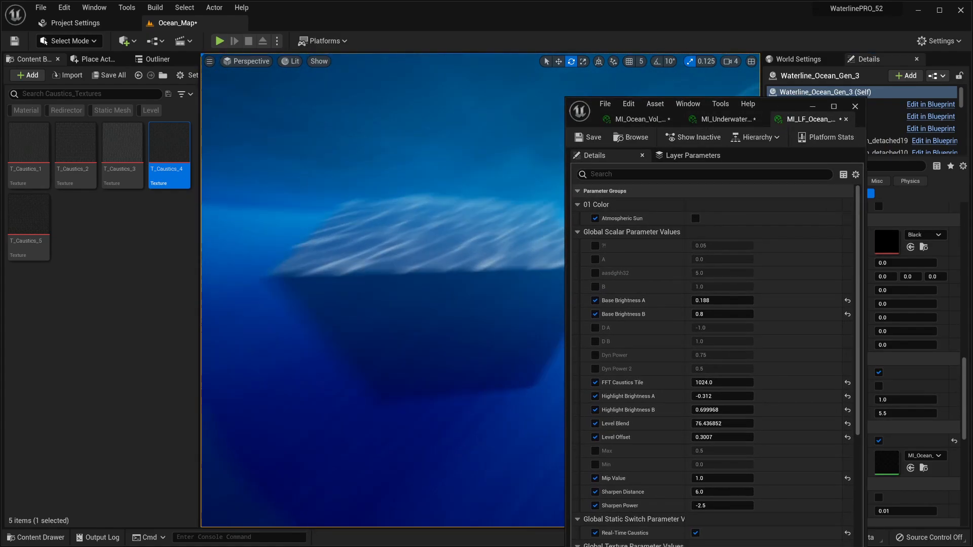
key("F11")
right_click_drag(456, 251, 372, 248)
key("w")
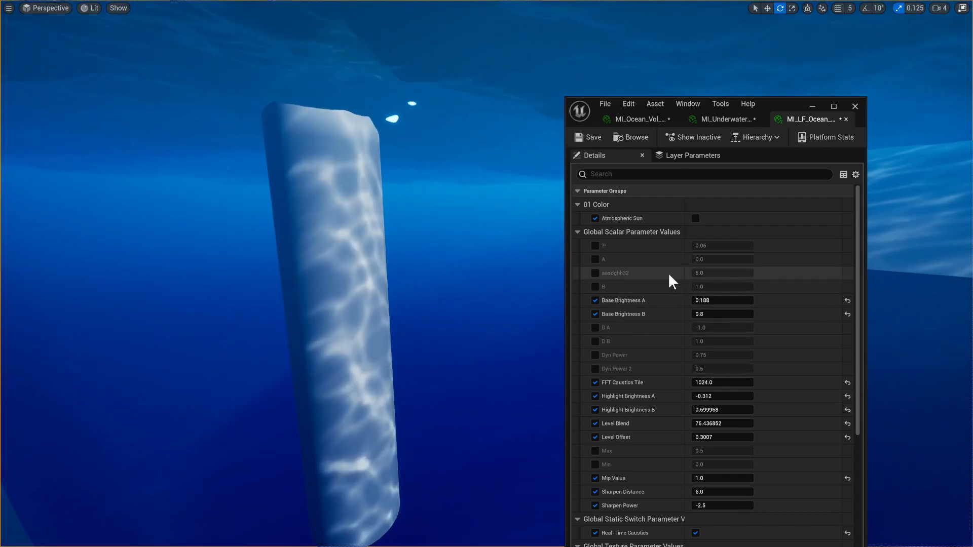
- Set the light function material's Base Brightness A to 0.168 and Base Brightness B to 0.696
scroll(668, 276, "down", 2)
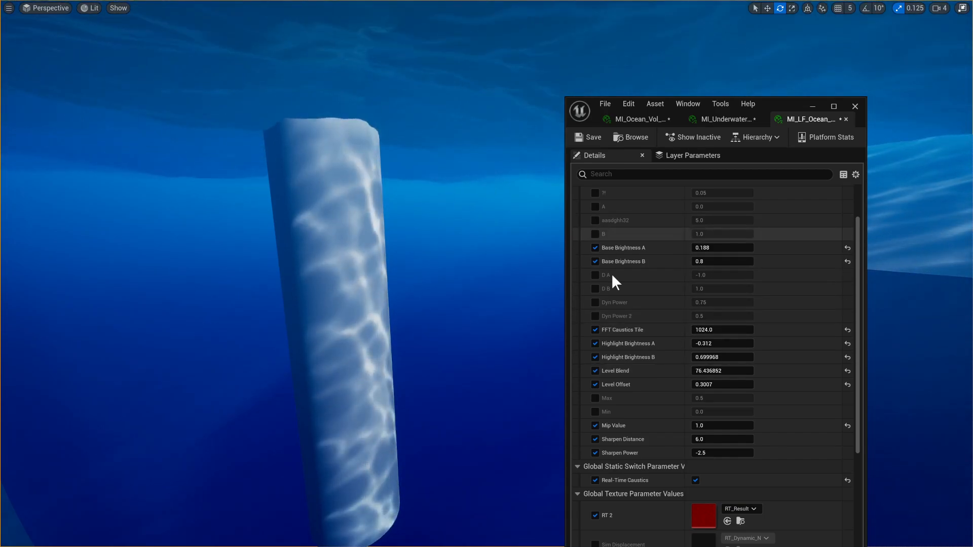
scroll(709, 276, "up", 1)
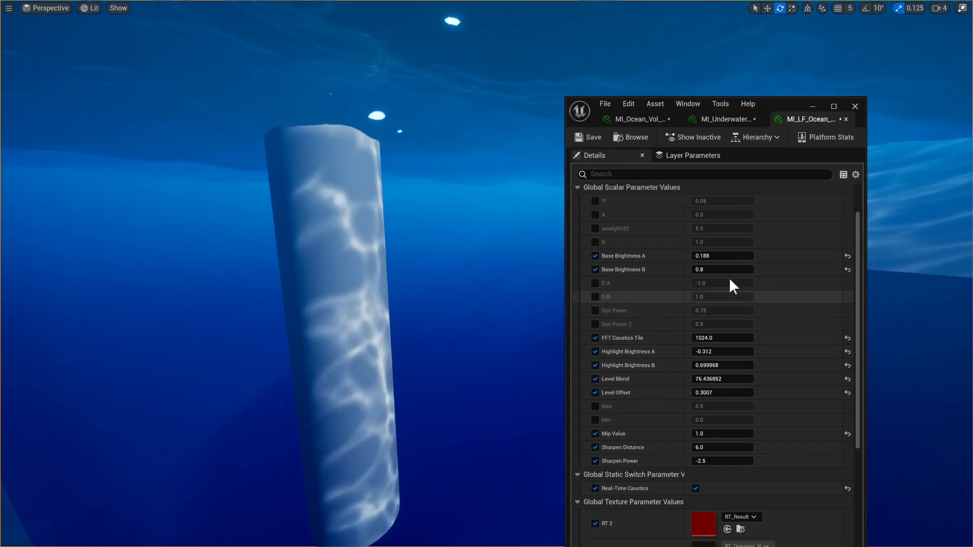
scroll(702, 404, "up", 3)
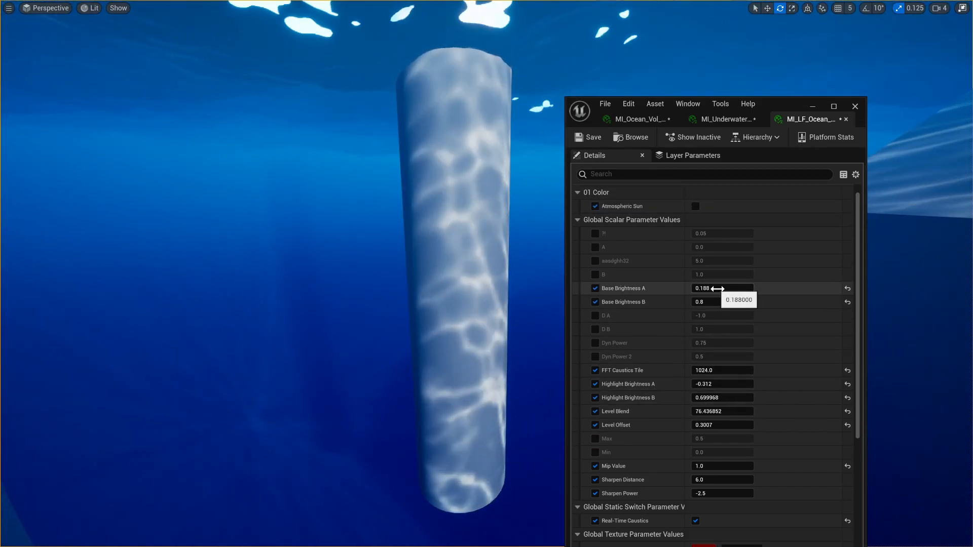
mouse_move(723, 289)
left_mouse_down()
mouse_move(702, 288)
mouse_move(739, 288)
mouse_move(712, 300)
left_mouse_up()
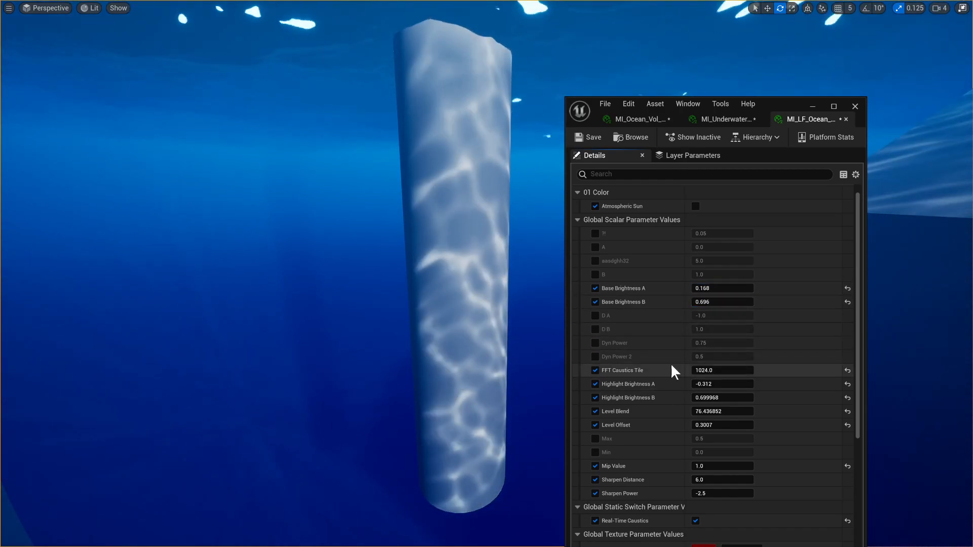
- Set Level Blend to 62.6008 and Level Offset to about 0.149, checking the cylinder above the water surface
scroll(692, 425, "down", 2)
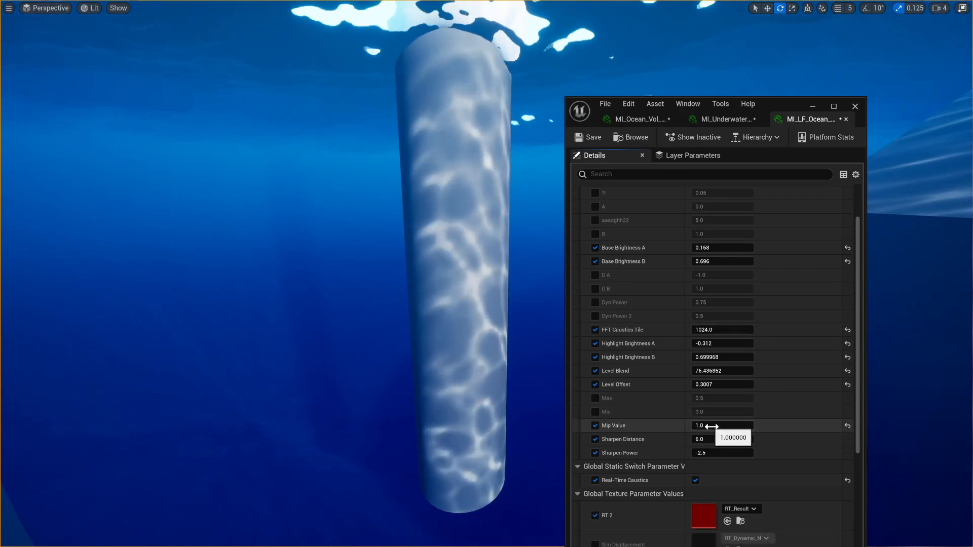
scroll(677, 311, "up", 3)
scroll(678, 334, "down", 4)
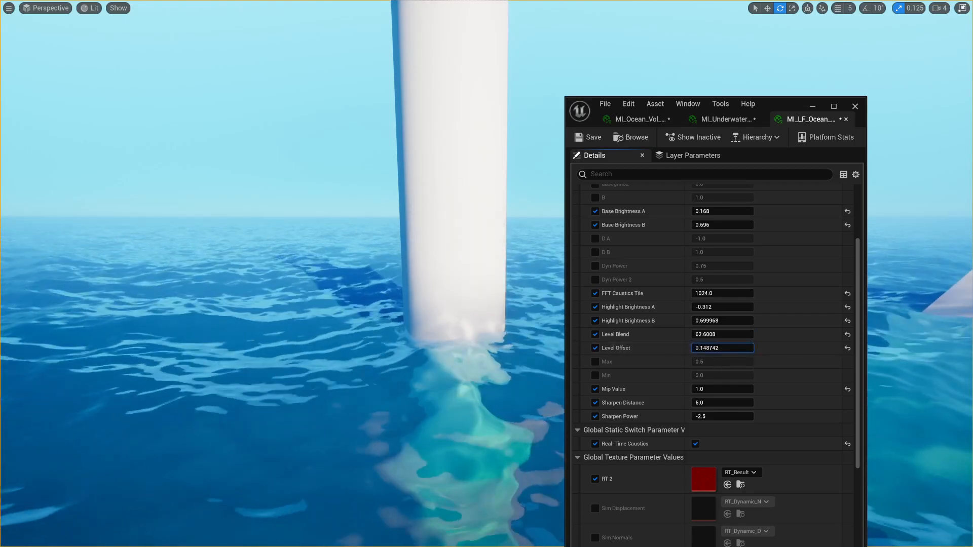
- Set the light function material's Level Offset to about 0.645 and view the cylinder below the water surface
left_click_drag(722, 348, 748, 348)
mouse_move(487, 324)
right_mouse_down()
mouse_move(522, 321)
mouse_move(481, 329)
mouse_move(496, 332)
right_mouse_up()
key("q")
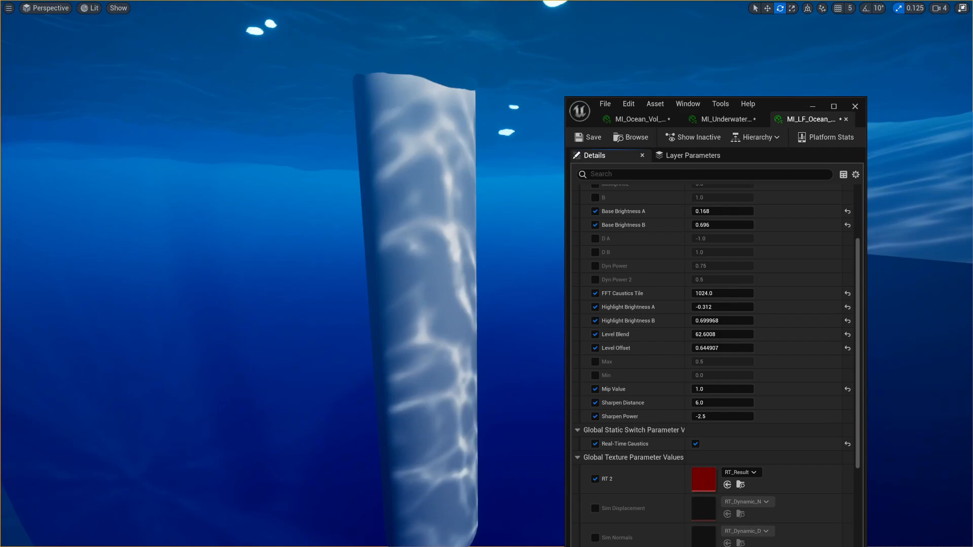
- Compare Mip Value 0 and 1 on the cylinder's caustics underwater, leaving it at 1
left_click(711, 389)
type("0")
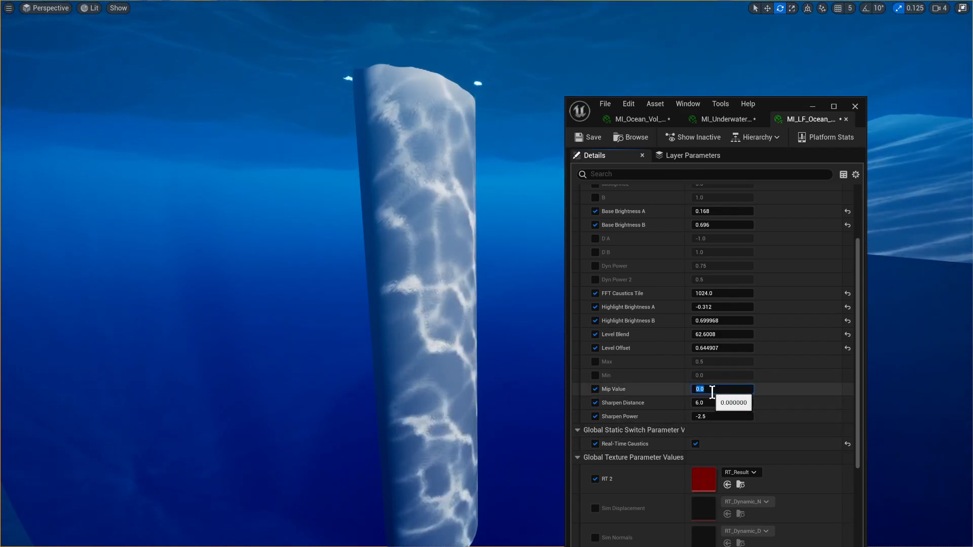
key("BackSpace")
type("1")
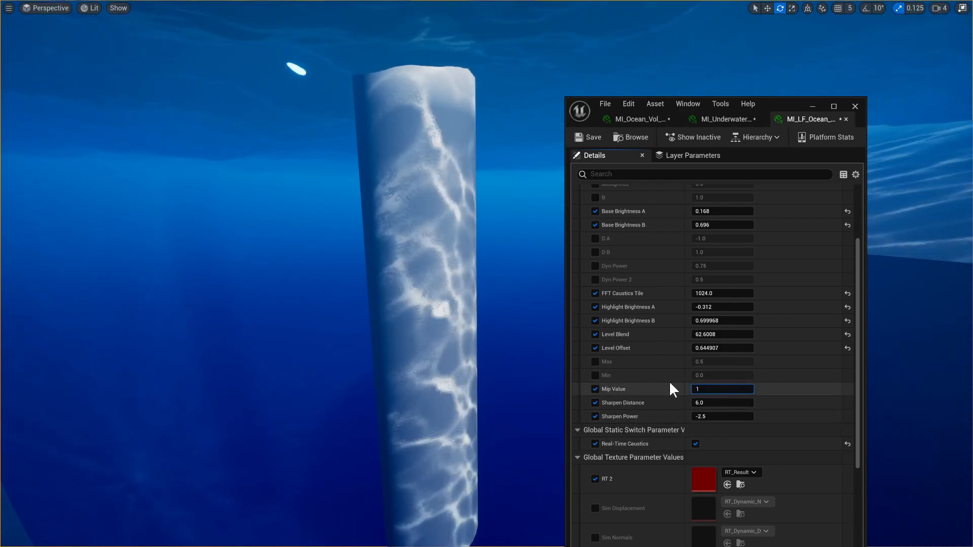
key("Return")
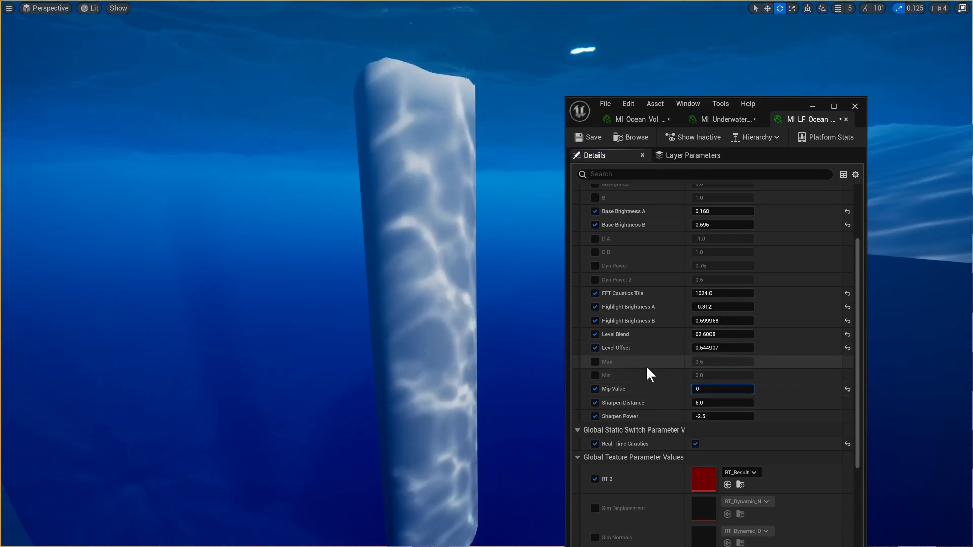
type("0")
key("Return")
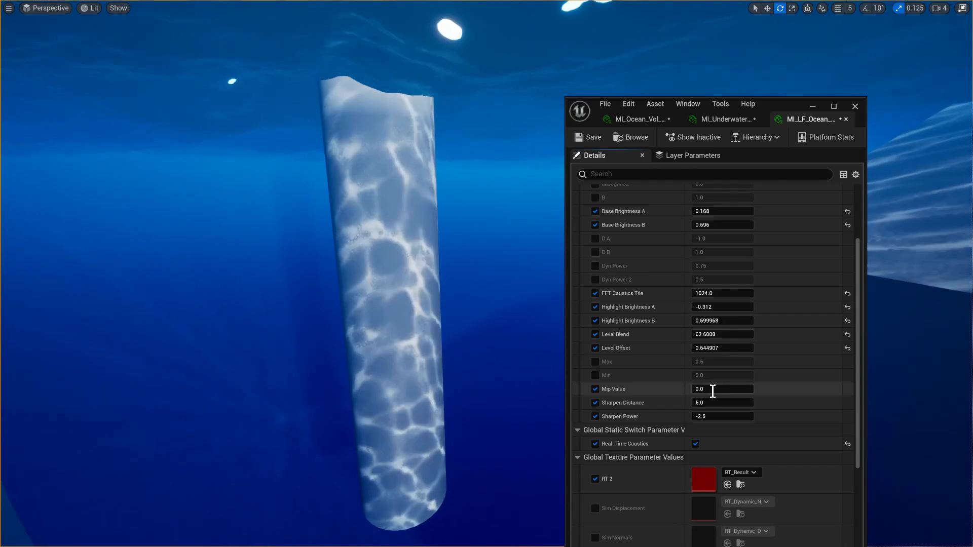
mouse_move(451, 320)
right_mouse_down()
mouse_move(459, 329)
mouse_move(443, 331)
mouse_move(435, 319)
right_mouse_up()
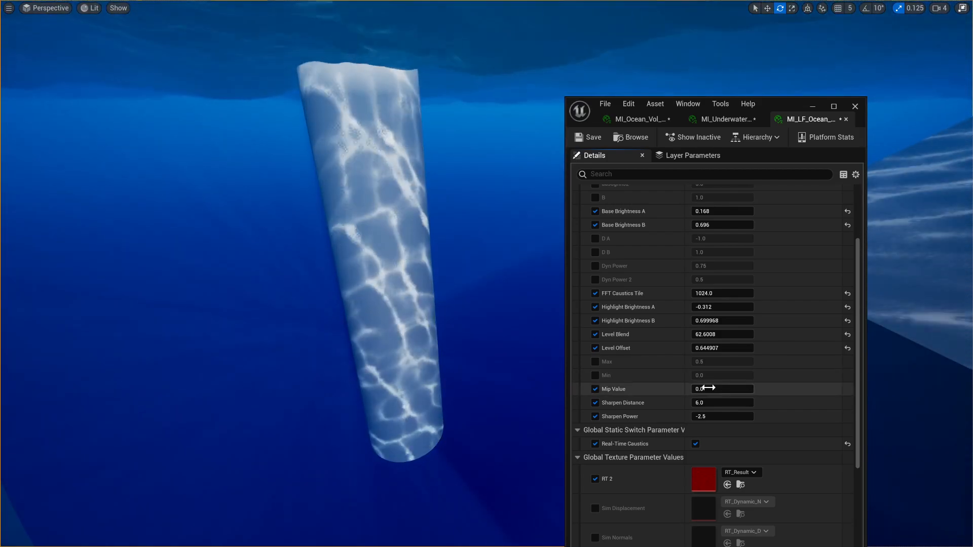
right_click_drag(479, 261, 478, 261)
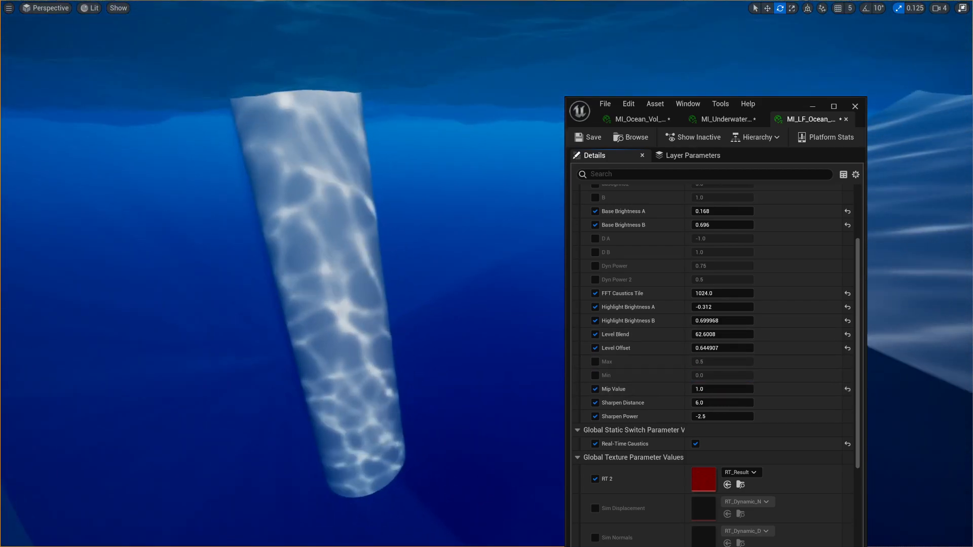
right_click_drag(488, 354, 489, 355)
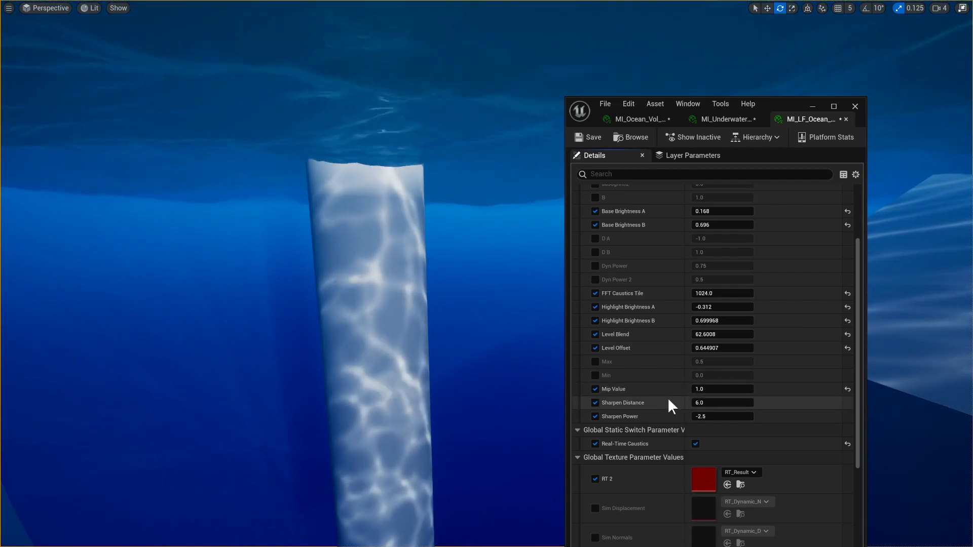
- Minimize the material instance window and view the caustics on the cylinder and the cube underwater
scroll(698, 405, "up", 4)
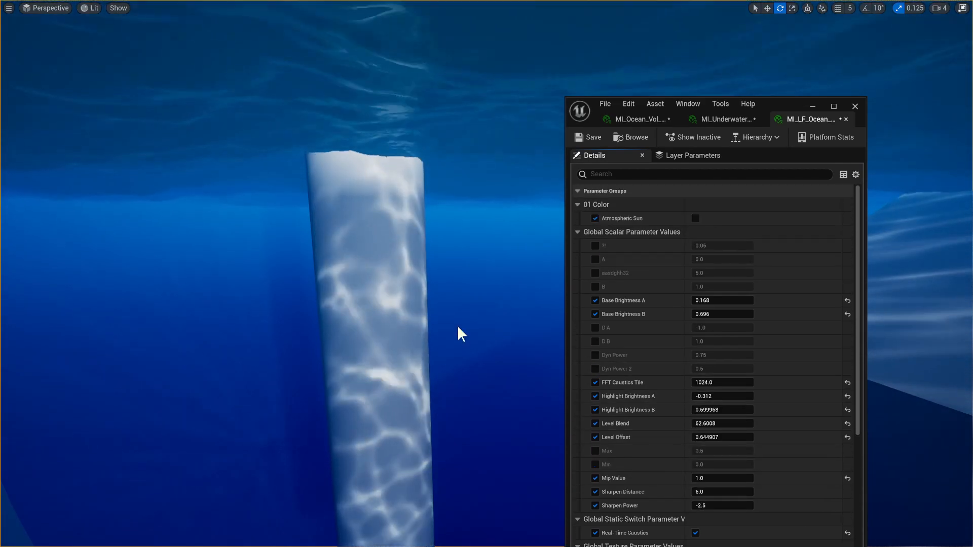
right_click_drag(458, 333, 417, 255)
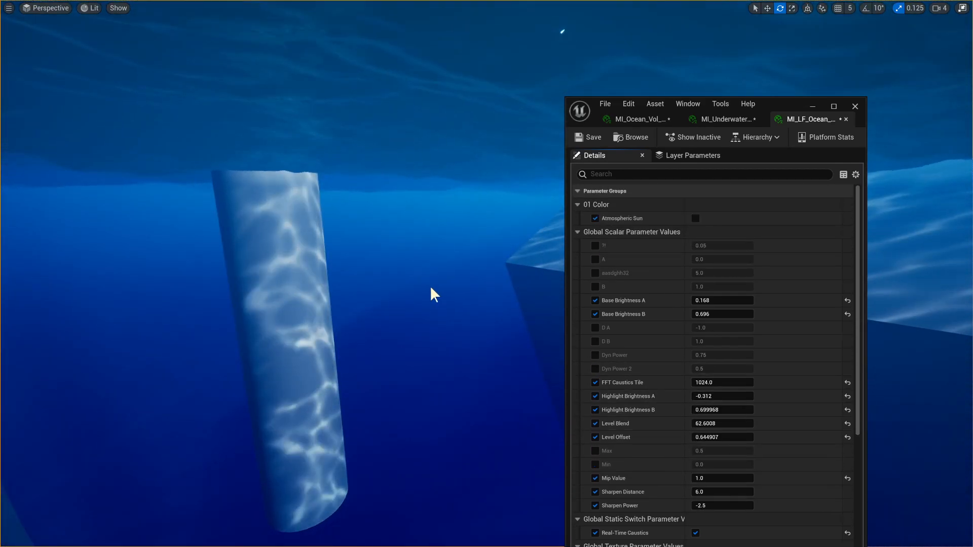
left_click(814, 107)
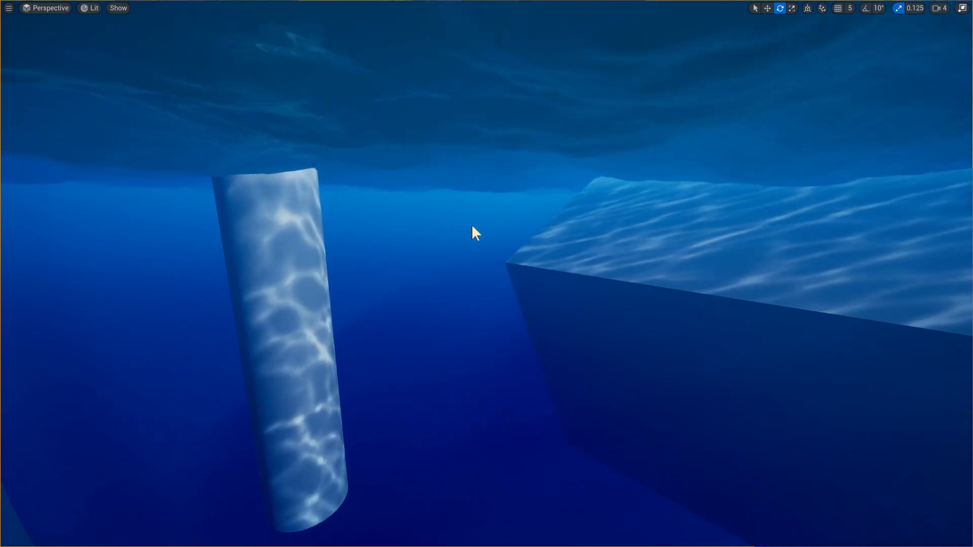
right_click_drag(472, 223, 504, 296)
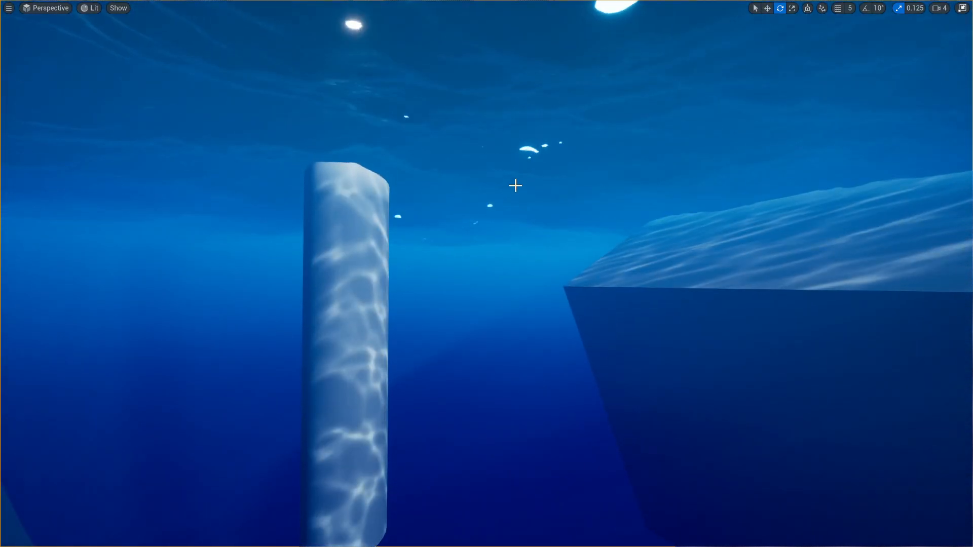
- Exit the full-screen viewport and set the ocean actor's Wave Speed FFT to 3, trying 2 first
key("F11")
scroll(867, 349, "up", 10)
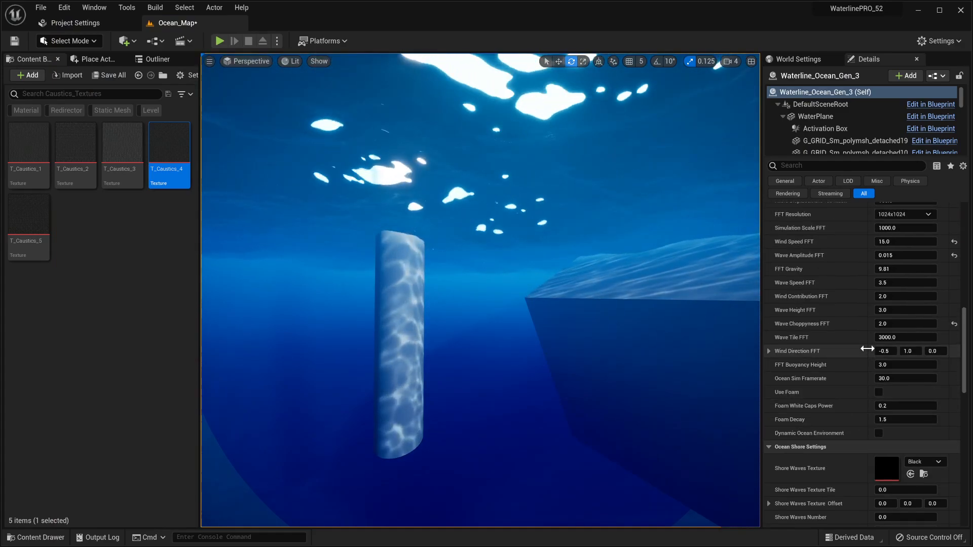
scroll(867, 365, "down", 2)
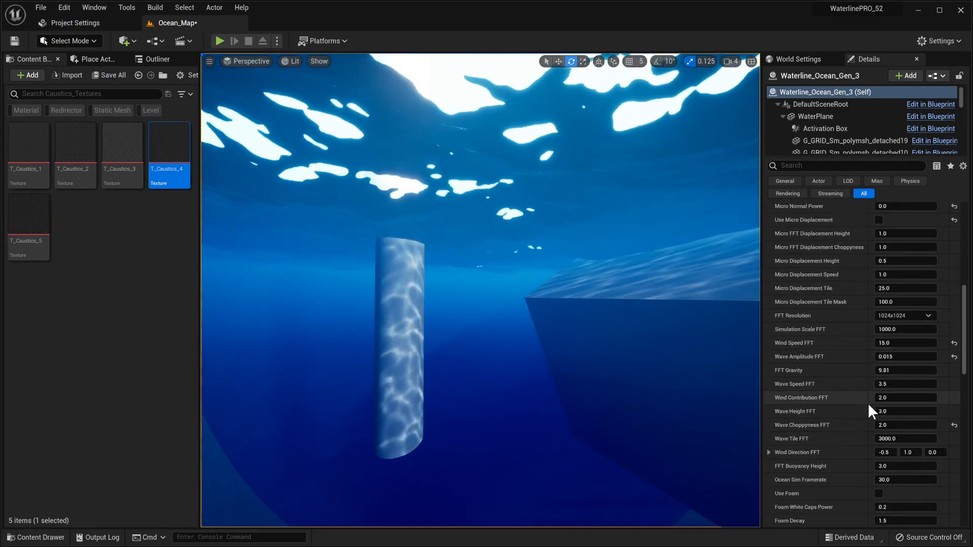
left_click(911, 384)
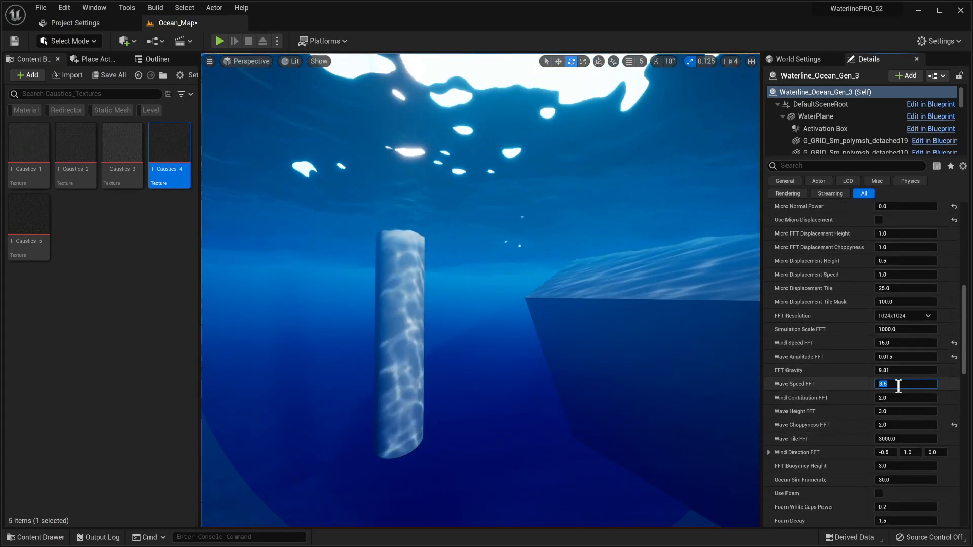
type("2")
key("Return")
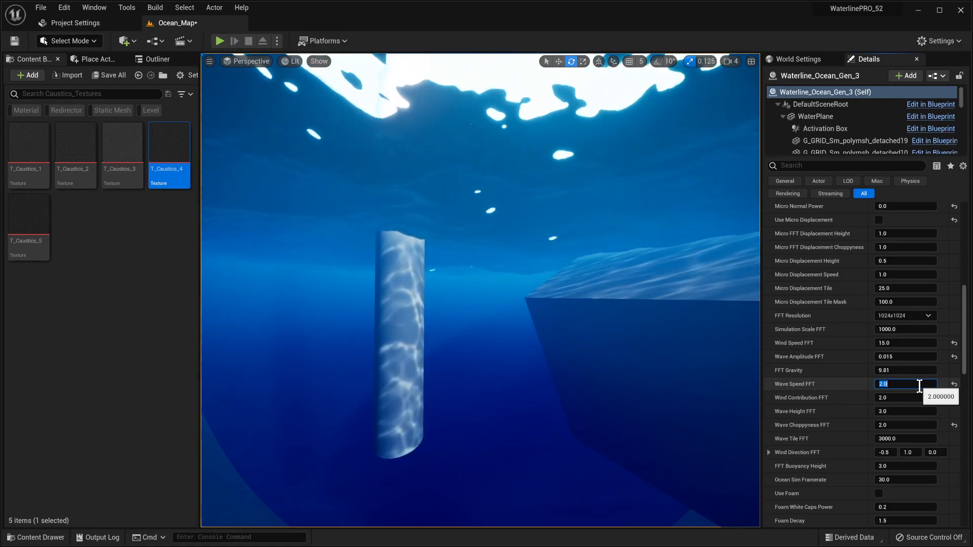
key("BackSpace")
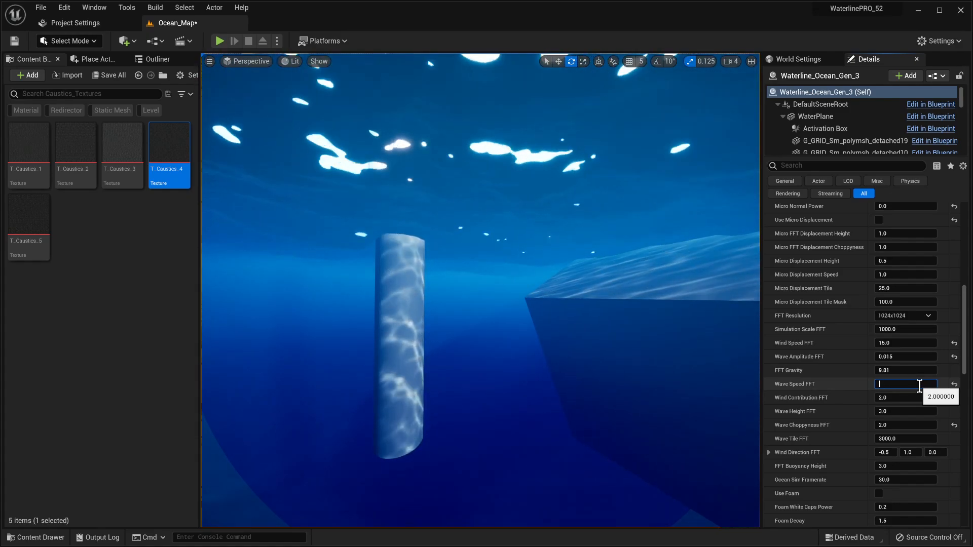
type("3")
key("Return")
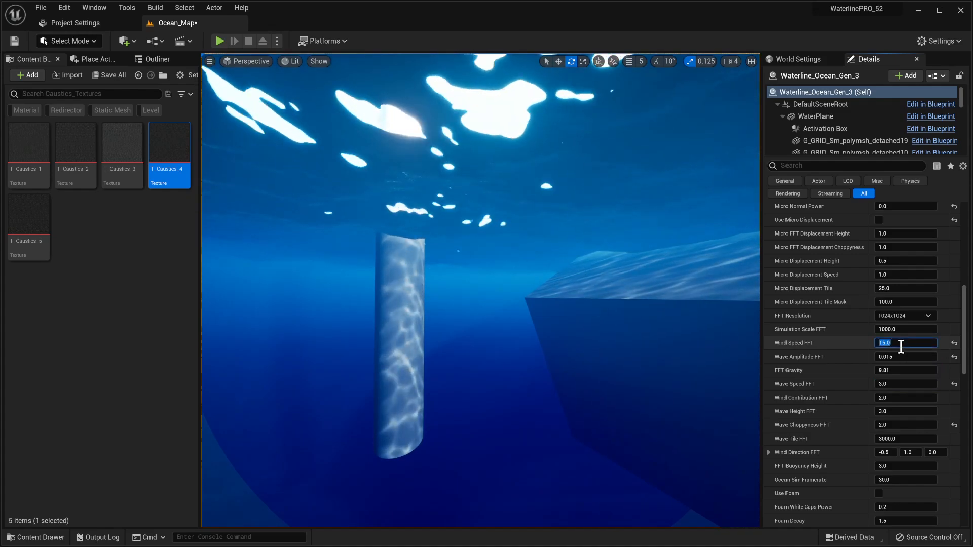
- Set the ocean's Wind Speed FFT to 45, trying 8 first
key("Return")
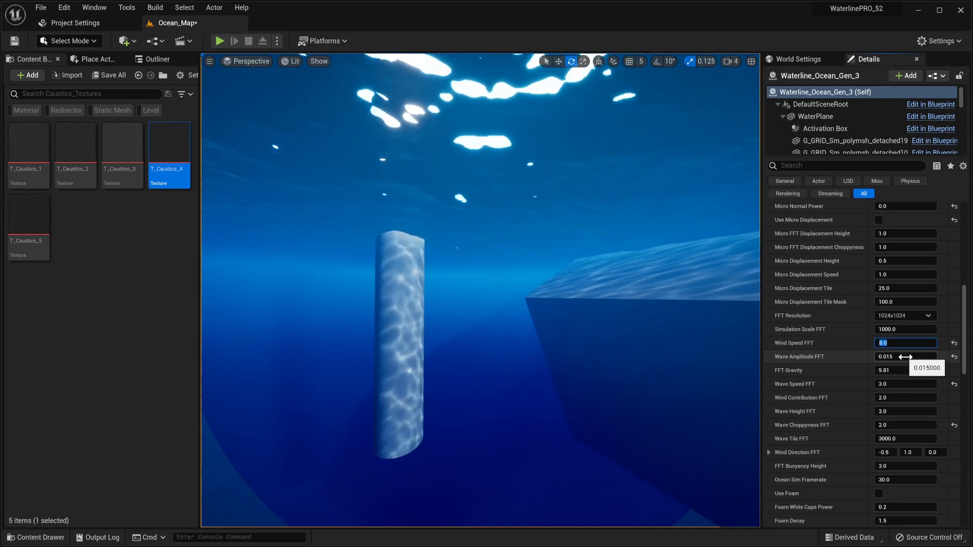
type("45")
key("Return")
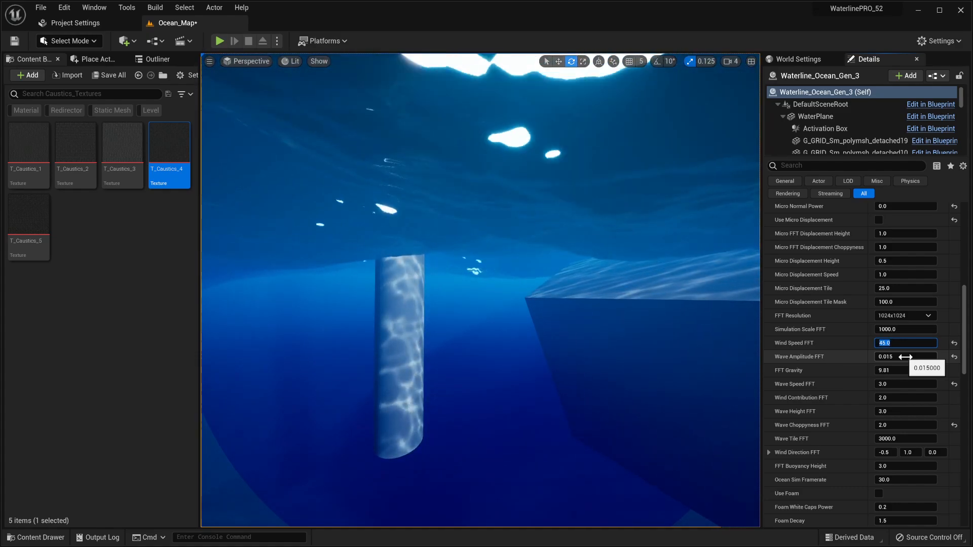
- Try different Wind Contribution FFT values on the ocean, settle on 5, and view the waves from underwater
left_click(886, 396)
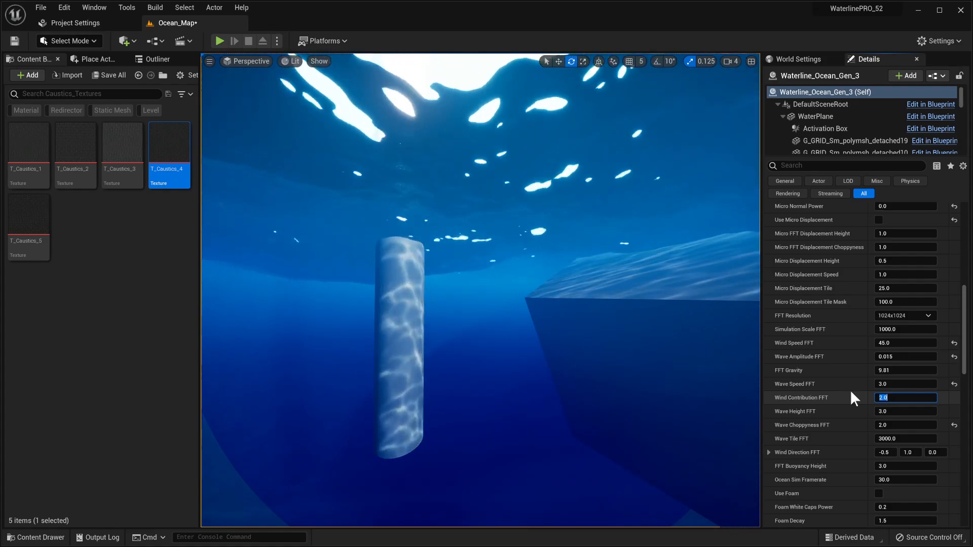
type("1")
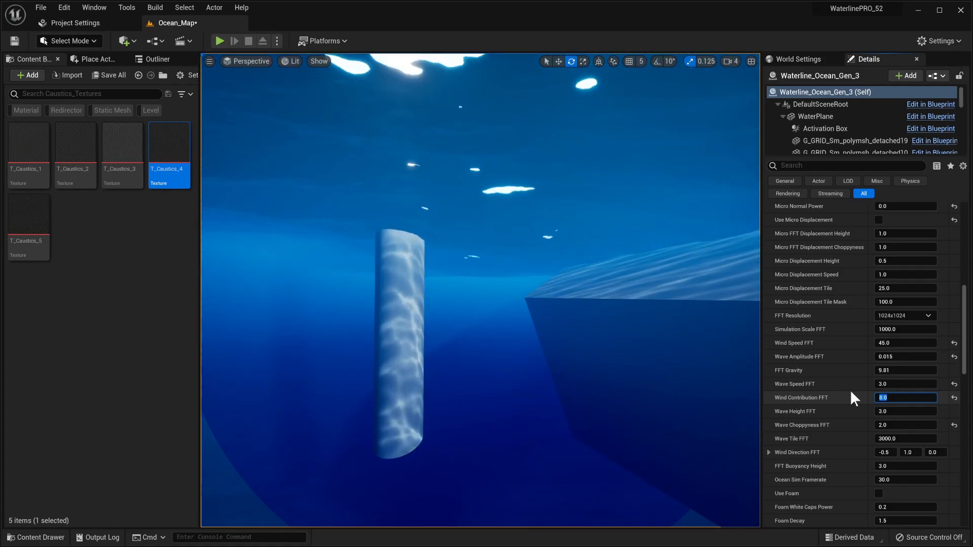
key("Escape")
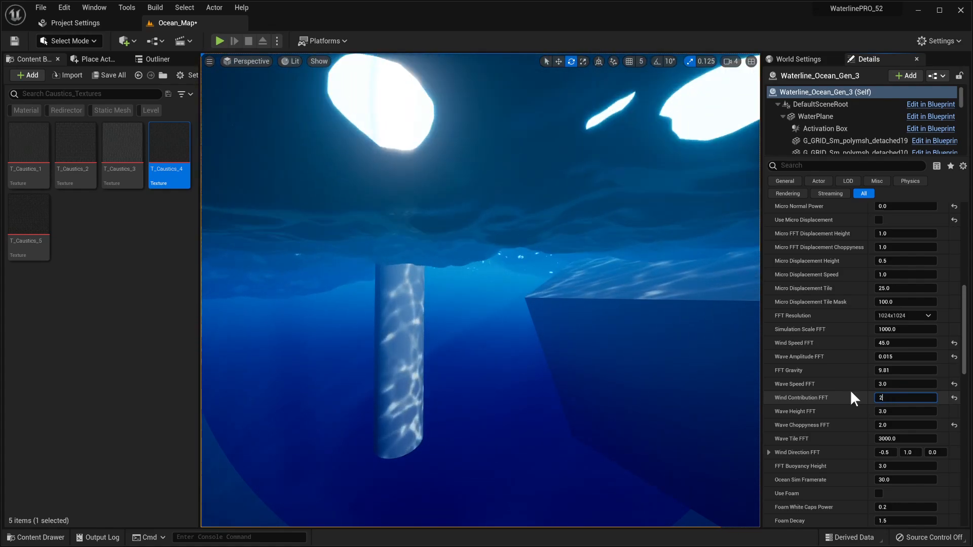
type("5")
key("Return")
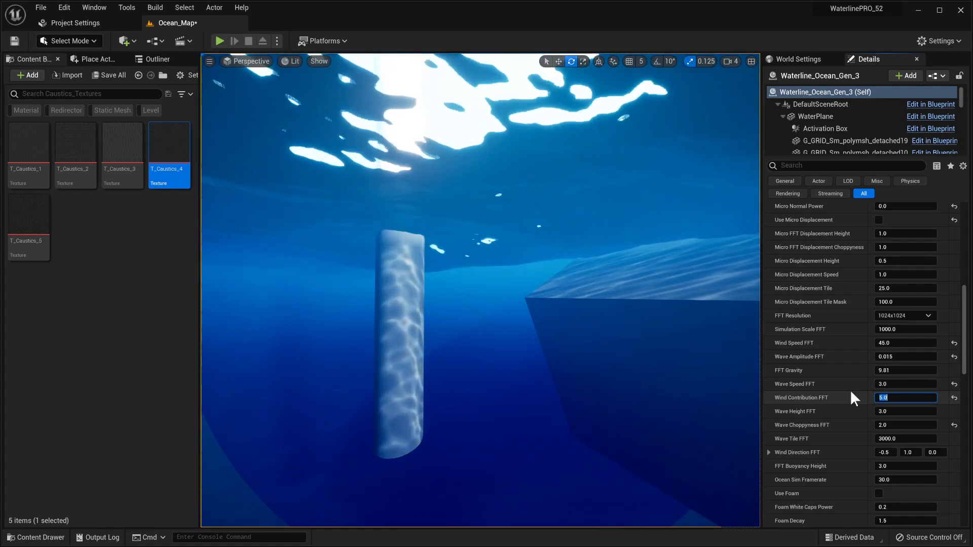
scroll(847, 364, "up", 3)
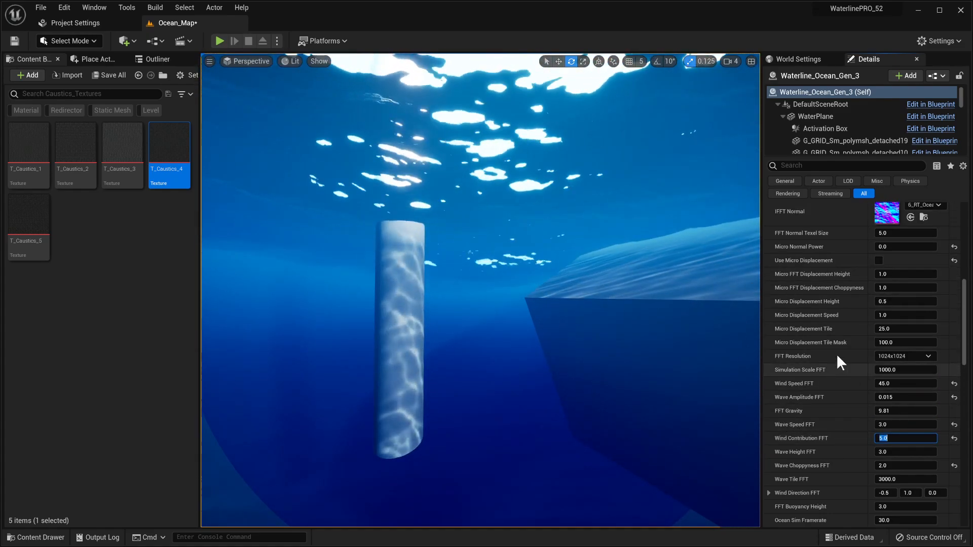
scroll(828, 333, "up", 2)
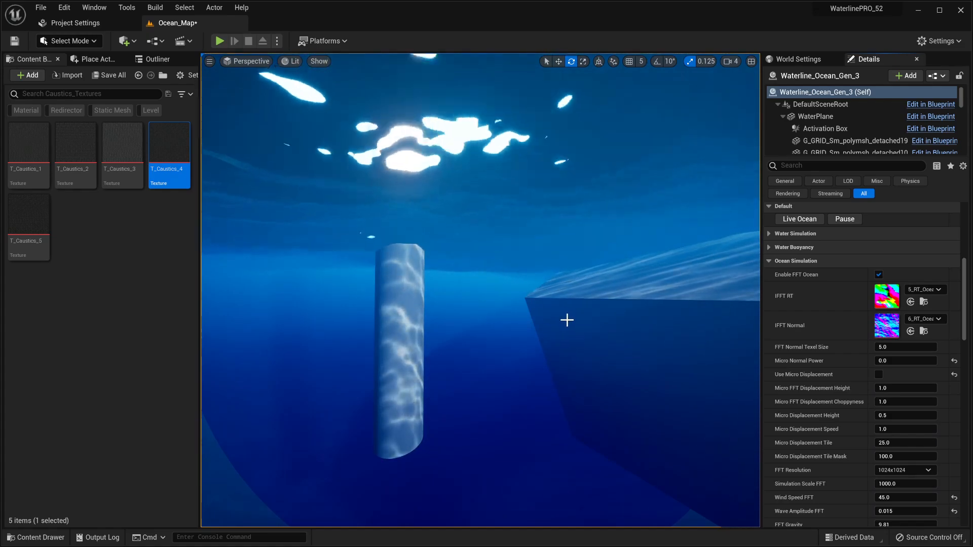
right_click_drag(567, 319, 518, 302)
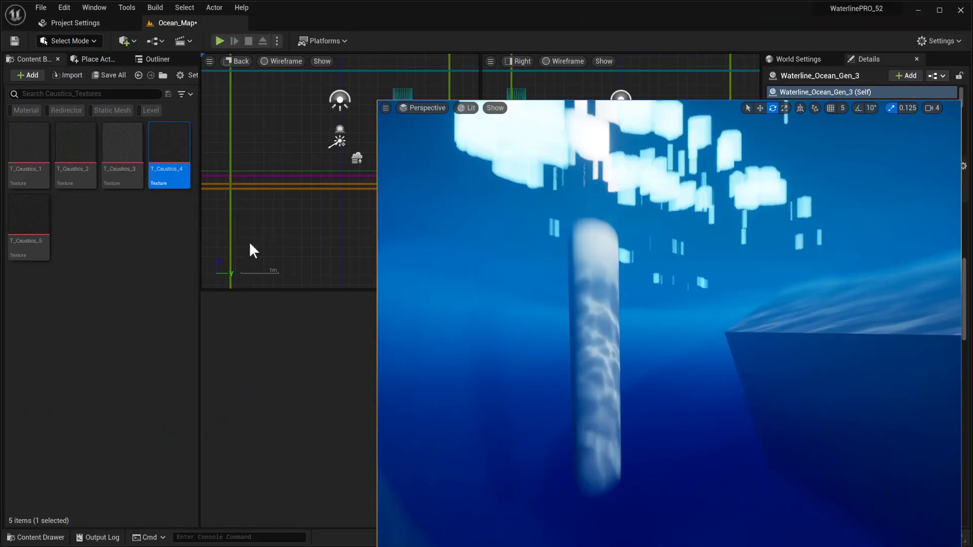
- Browse to the 6_Volumetric_Map folder within Waterline's 3_Ocean_Sim_Content/4_Maps folder
left_click(120, 252)
key("alt+Left")
key("alt+Left")
key("alt+Left")
double_click(30, 163)
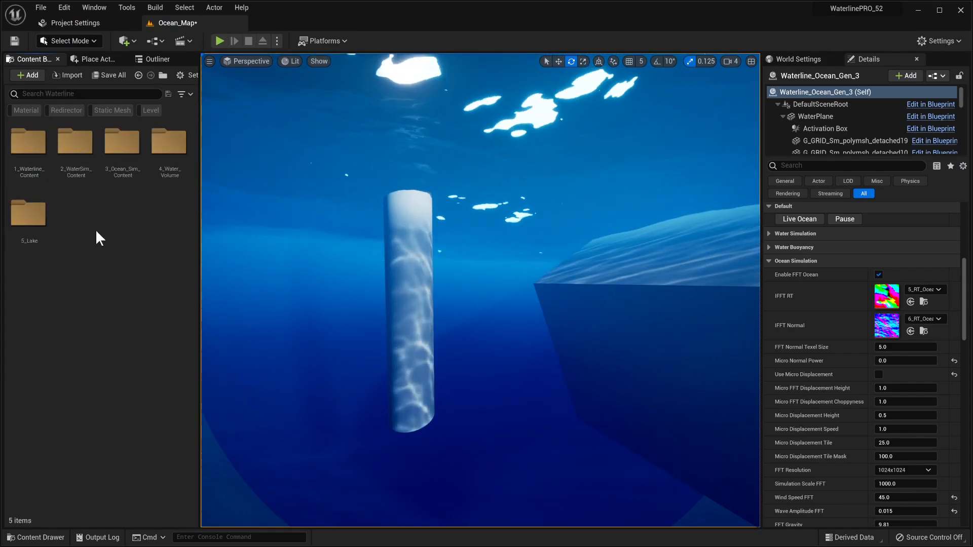
double_click(118, 164)
double_click(129, 151)
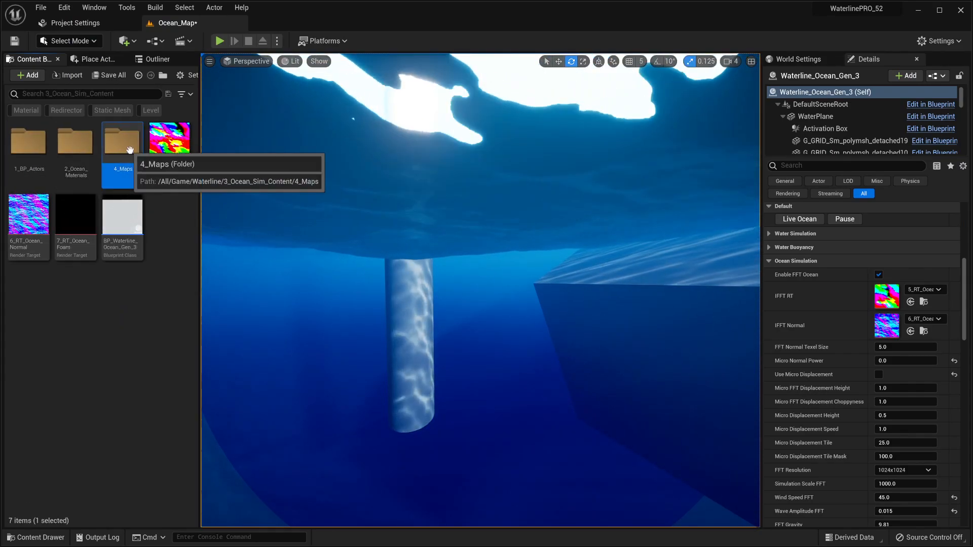
double_click(76, 225)
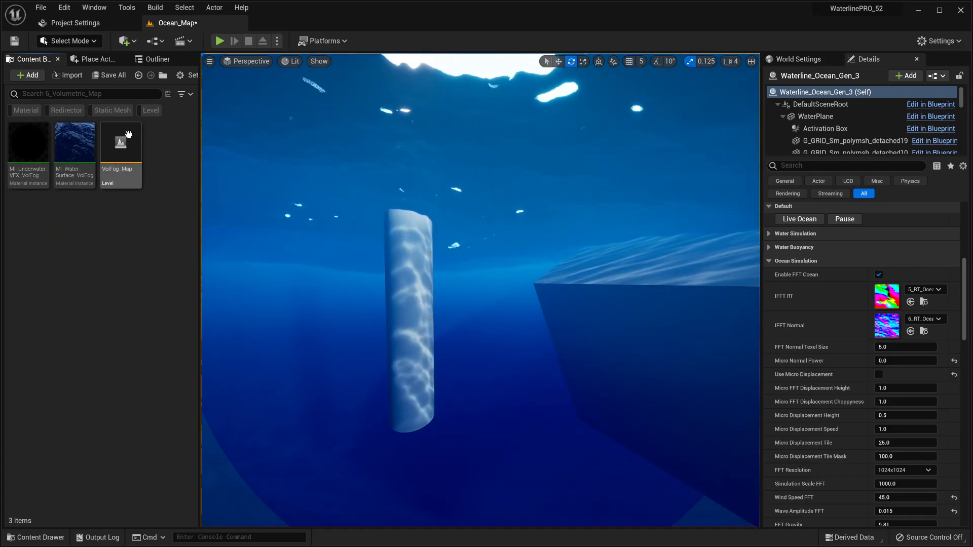